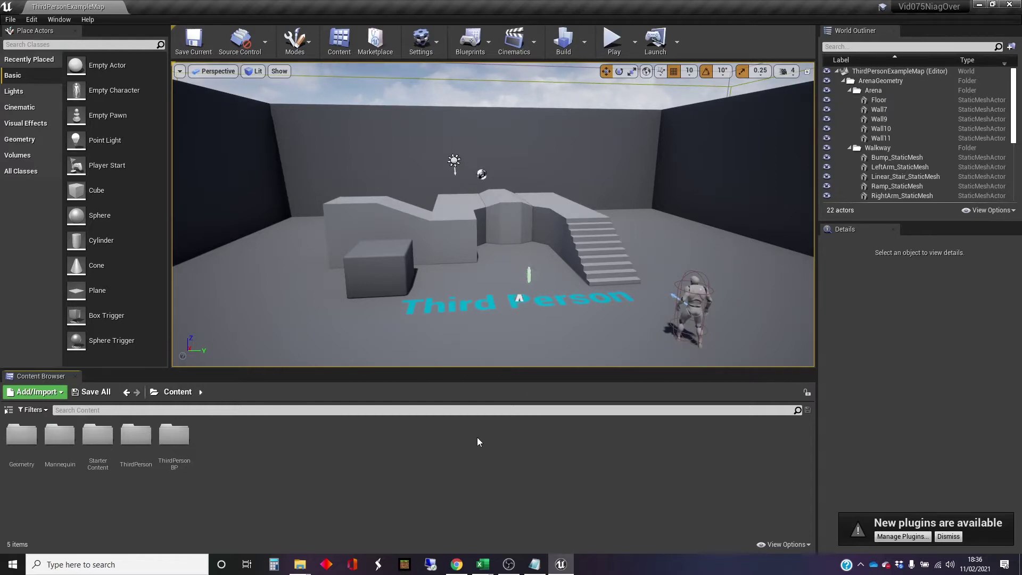
# - Start a new Niagara System asset in the Content folder, based on selected emitters
pyautogui.moveTo(504, 315)
pyautogui.mouseDown(button='right')
pyautogui.moveTo(509, 302)
pyautogui.moveTo(525, 319)
pyautogui.moveTo(514, 322)
pyautogui.mouseUp(button='right')
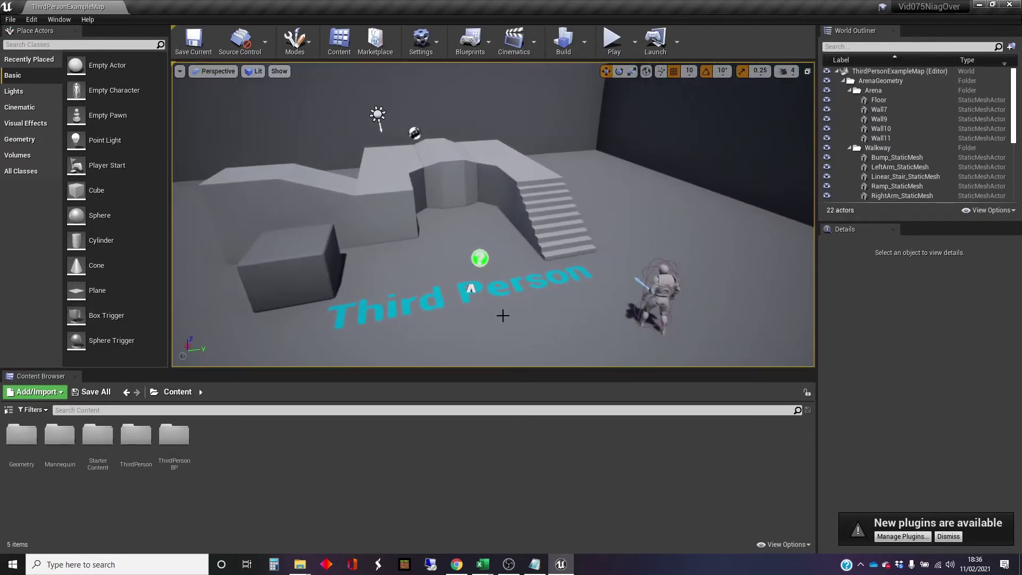
pyautogui.rightClick(253, 436)
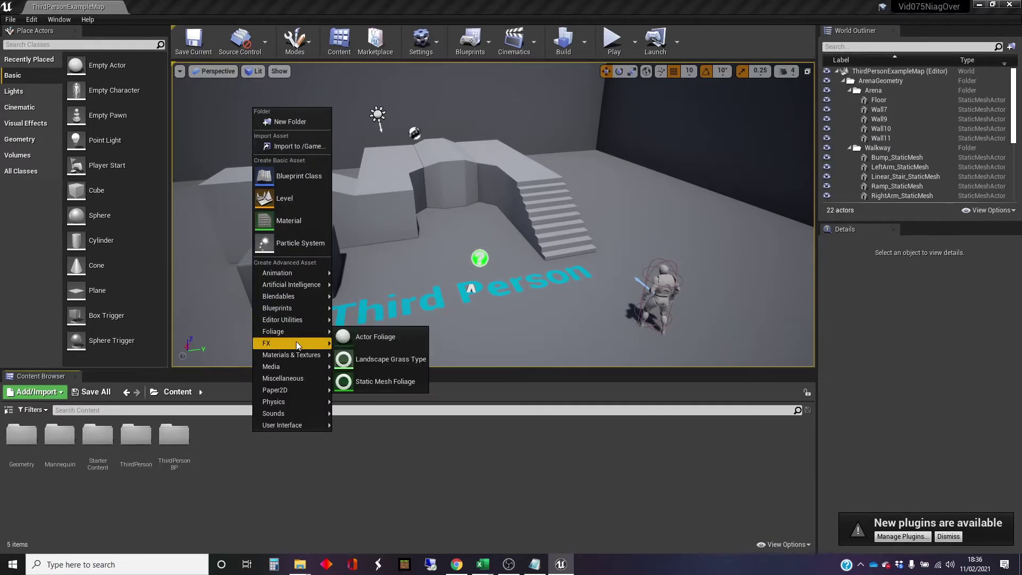
pyautogui.moveTo(296, 344)
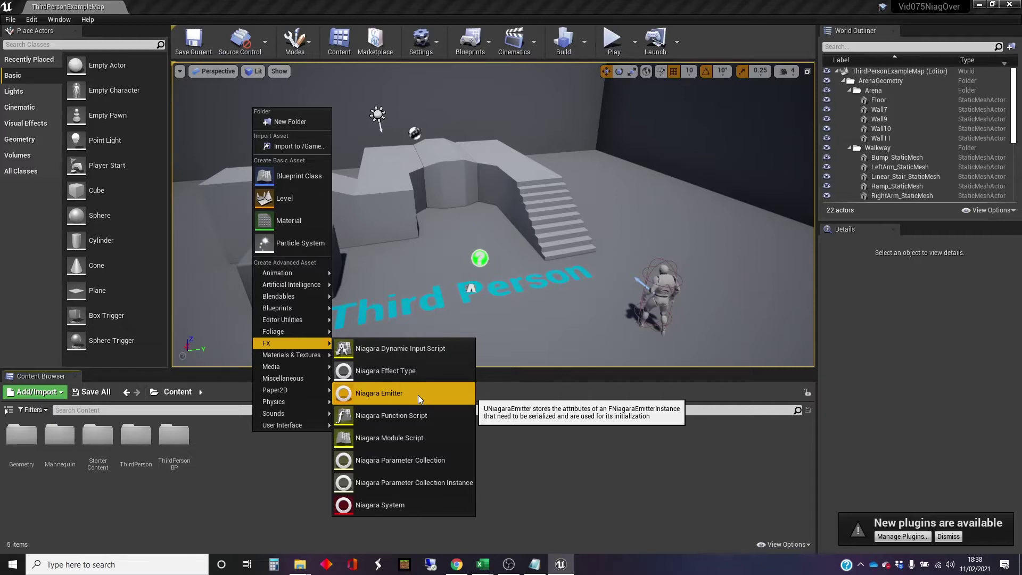
pyautogui.click(417, 504)
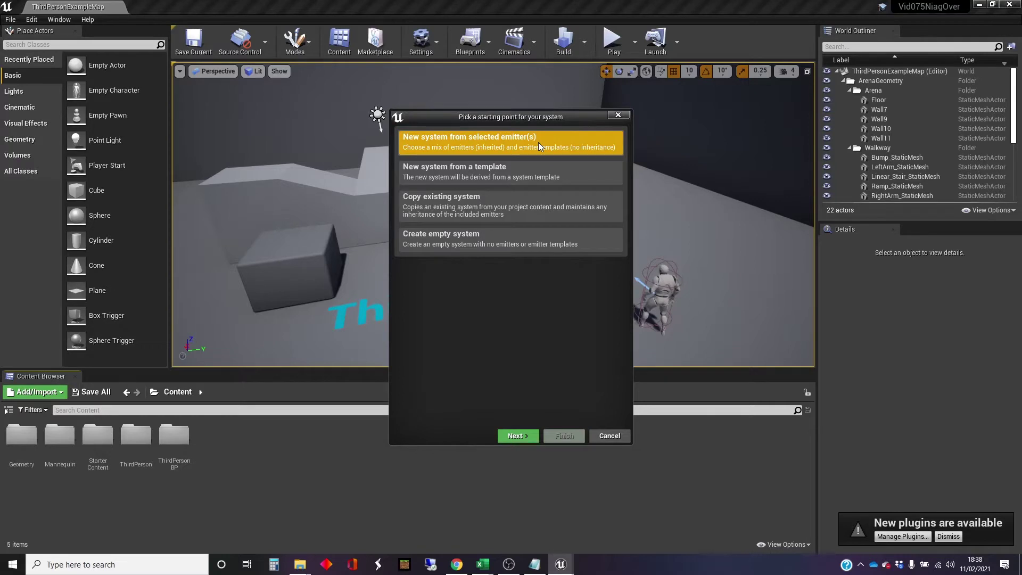
pyautogui.click(506, 435)
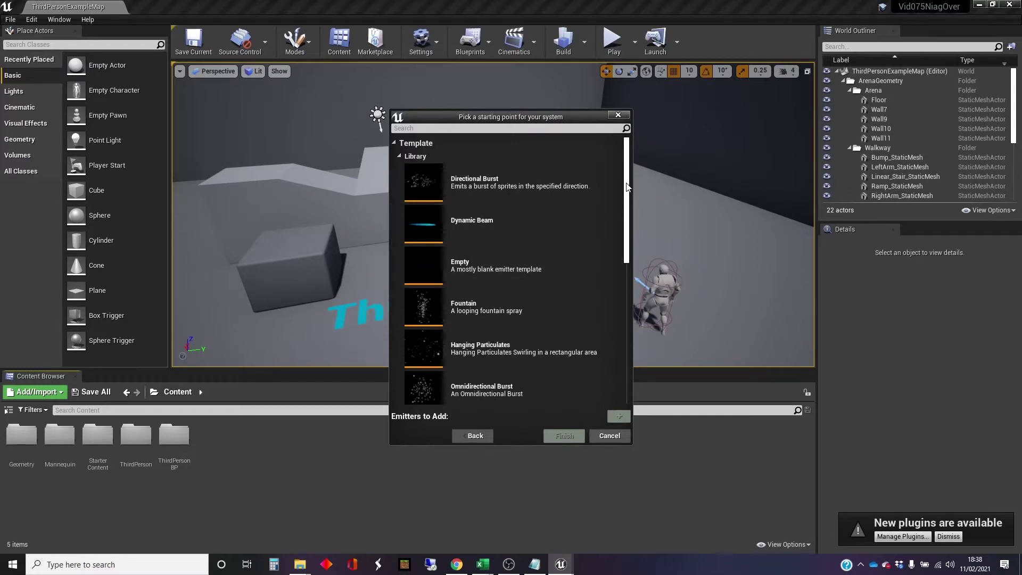
# - Add the Hanging Particulates and Directional Burst template emitters to the new system's emitters
pyautogui.moveTo(627, 186); pyautogui.dragTo(629, 215)
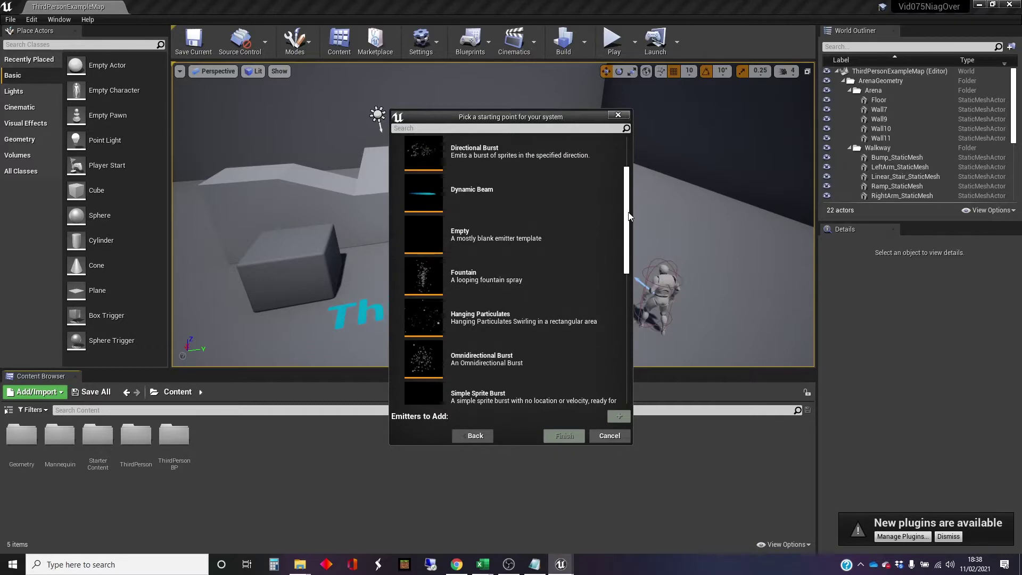
pyautogui.click(427, 319)
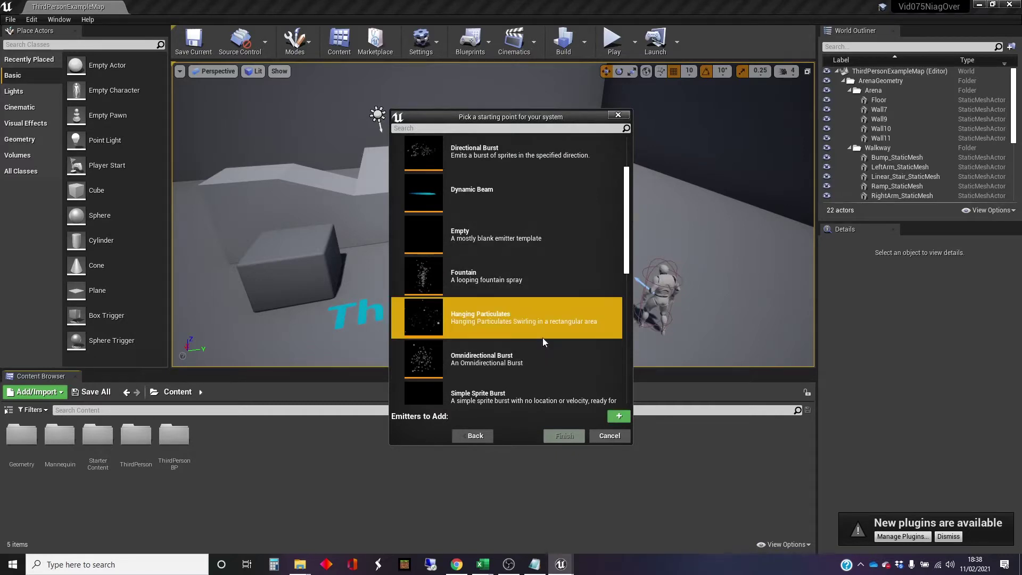
pyautogui.click(621, 416)
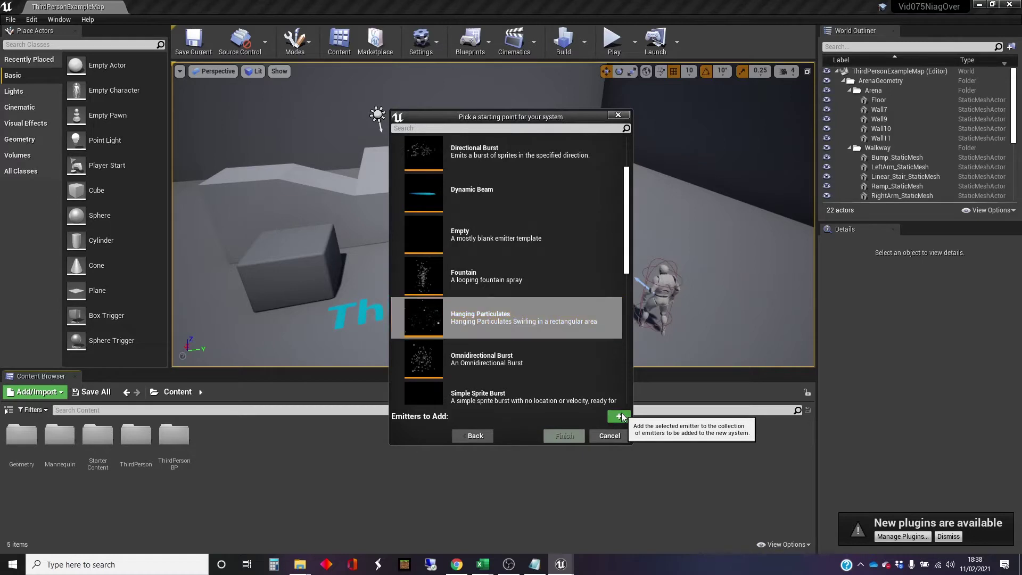
pyautogui.scroll(2, 516, 309)
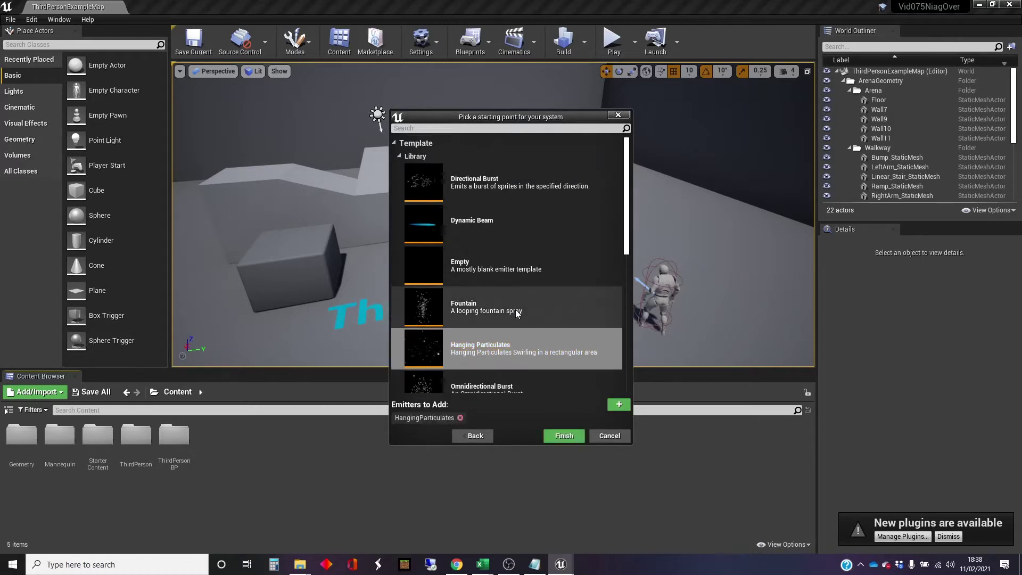
pyautogui.click(427, 180)
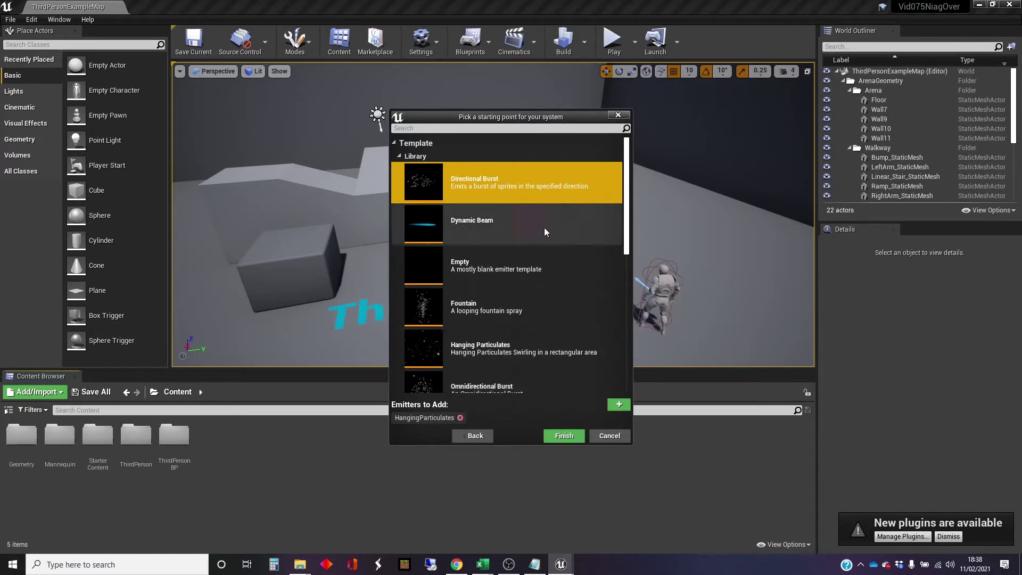
pyautogui.click(619, 405)
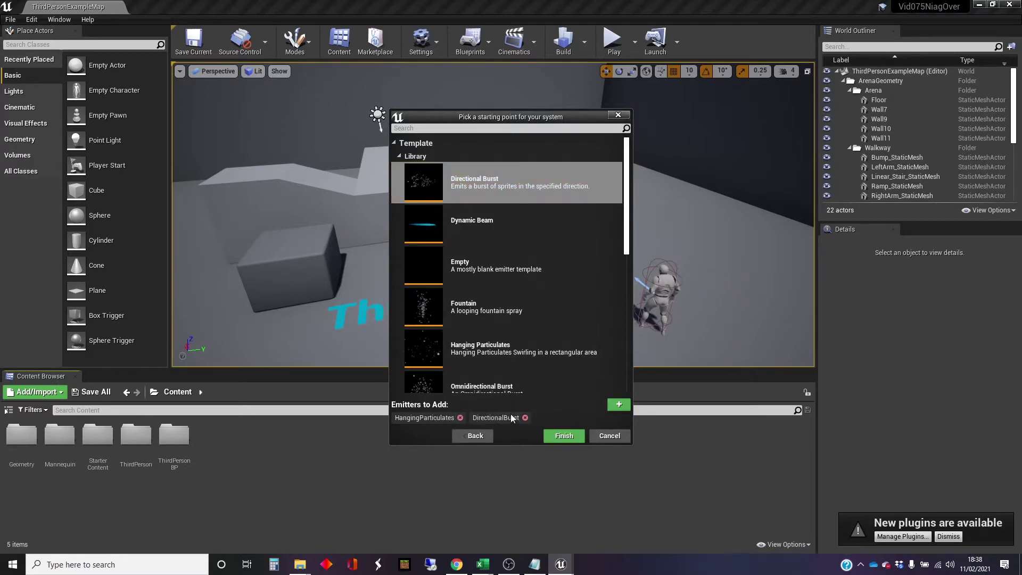
# - Add the Fountain template emitter to the new system's emitters
pyautogui.scroll(-5, 511, 294)
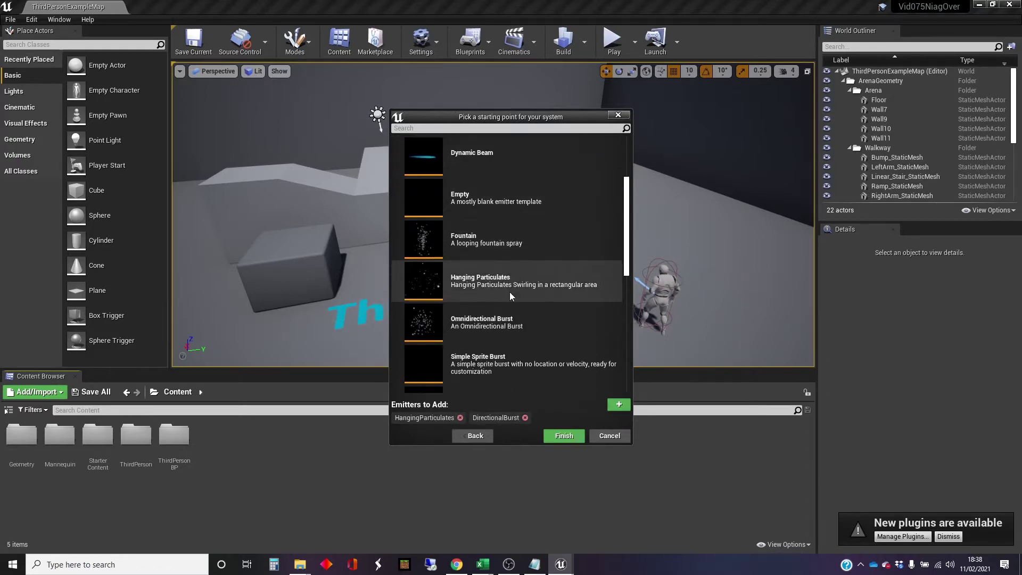
pyautogui.scroll(-2, 510, 291)
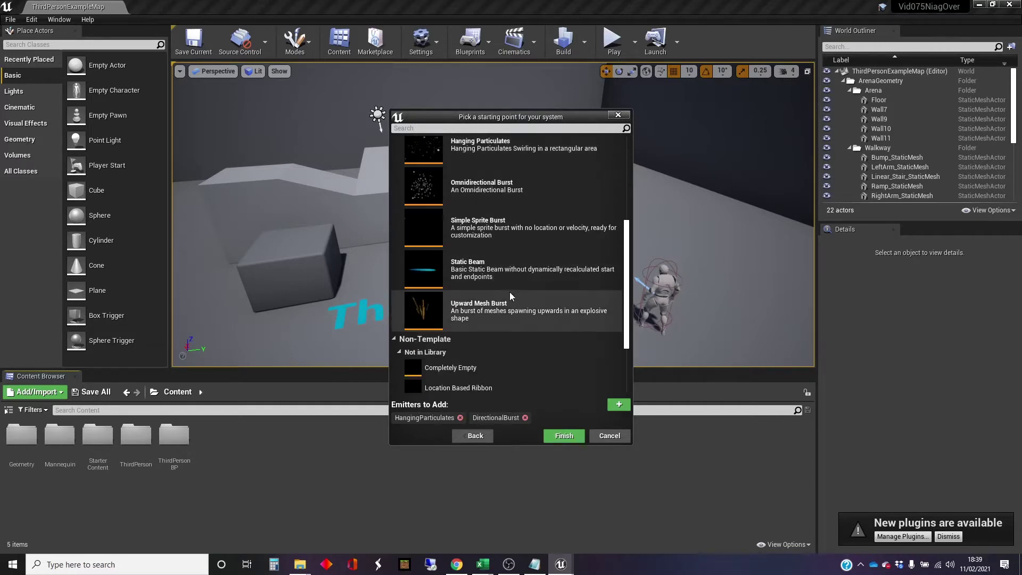
pyautogui.scroll(2, 510, 291)
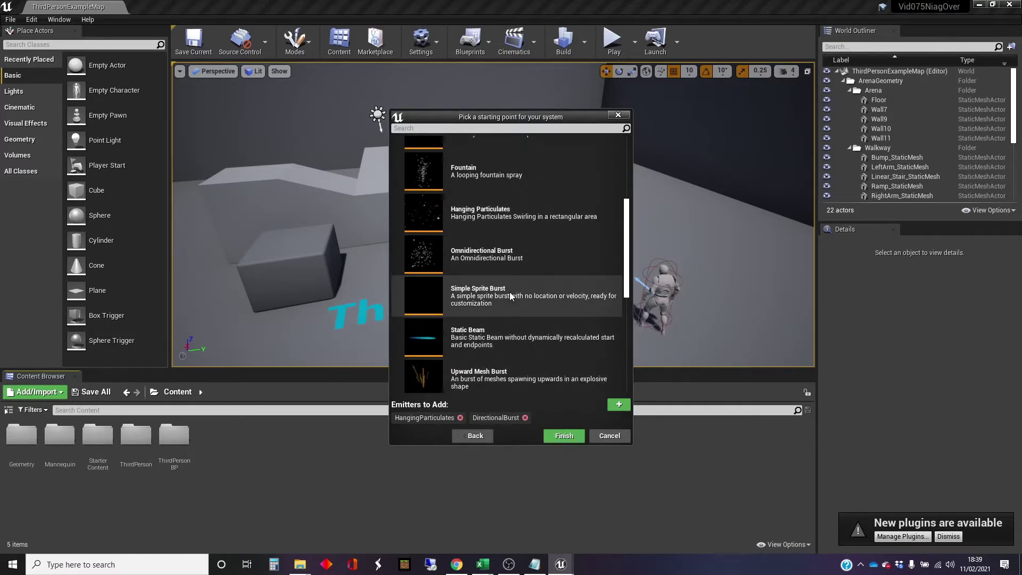
pyautogui.scroll(3, 510, 292)
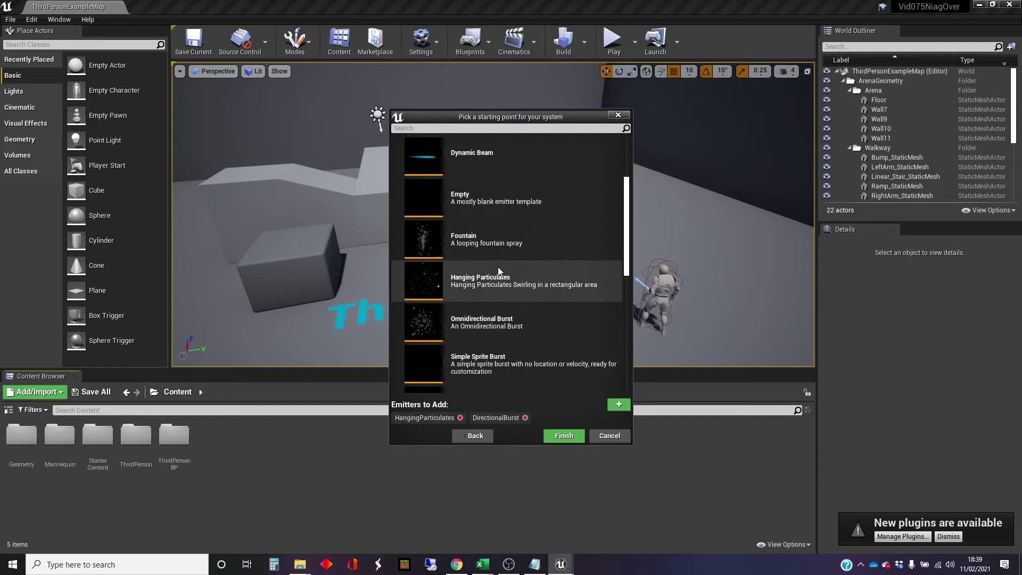
pyautogui.click(460, 237)
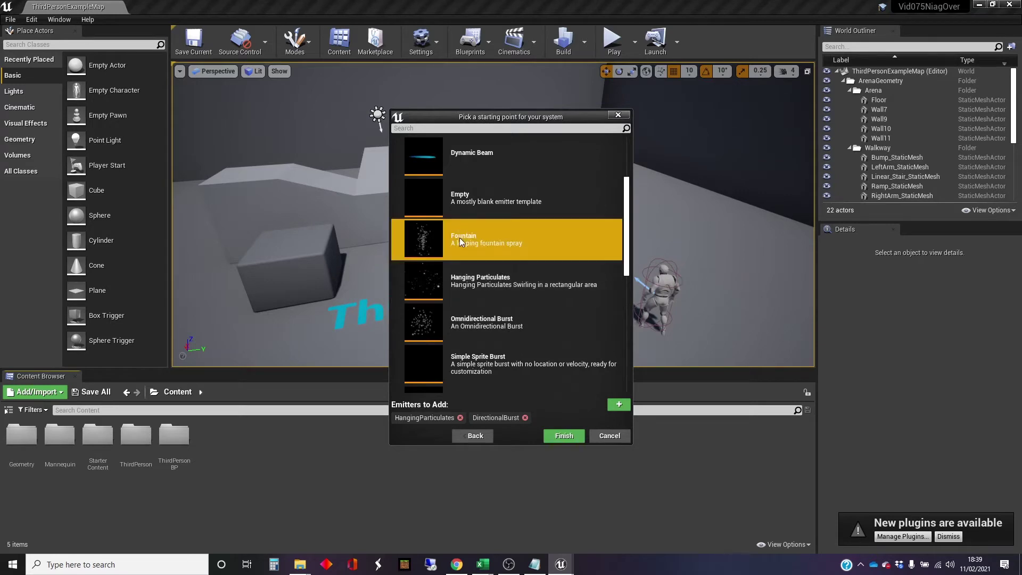
pyautogui.click(617, 405)
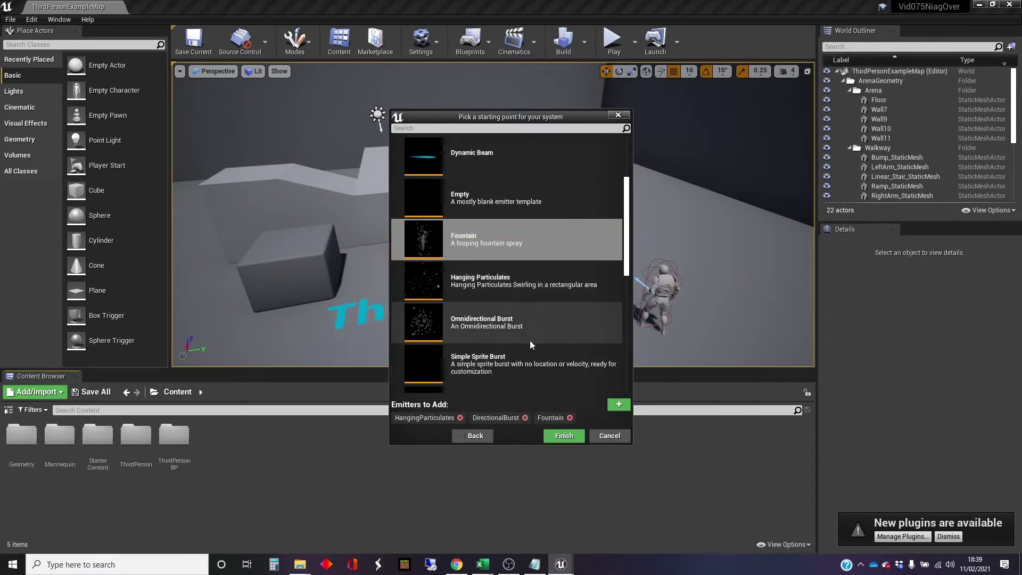
# - Add the Empty template emitter and the non-template Completely Empty emitter to the new system's emitters
pyautogui.scroll(-6, 525, 334)
pyautogui.scroll(-2, 509, 309)
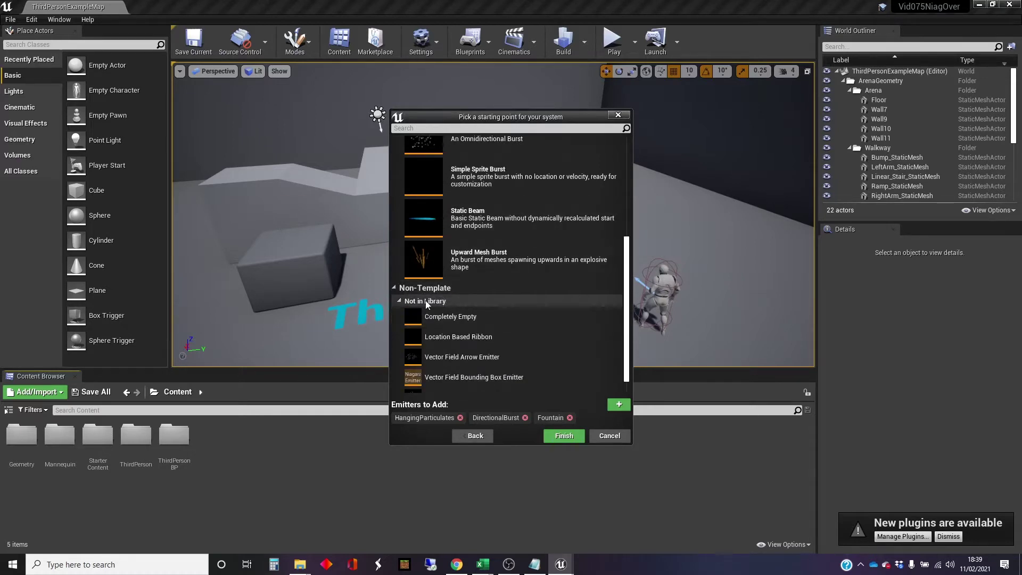
pyautogui.scroll(8, 550, 309)
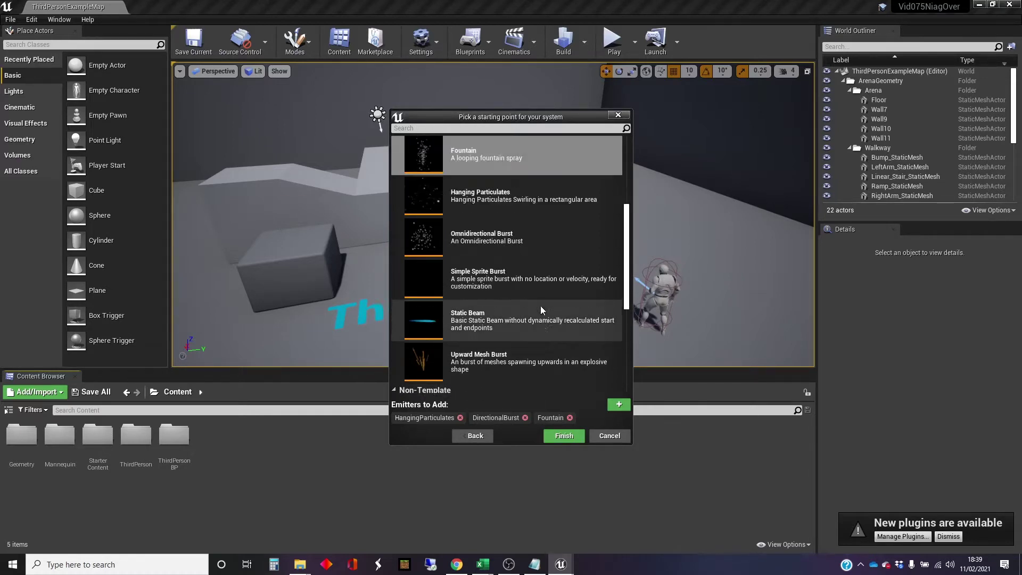
pyautogui.scroll(3, 512, 322)
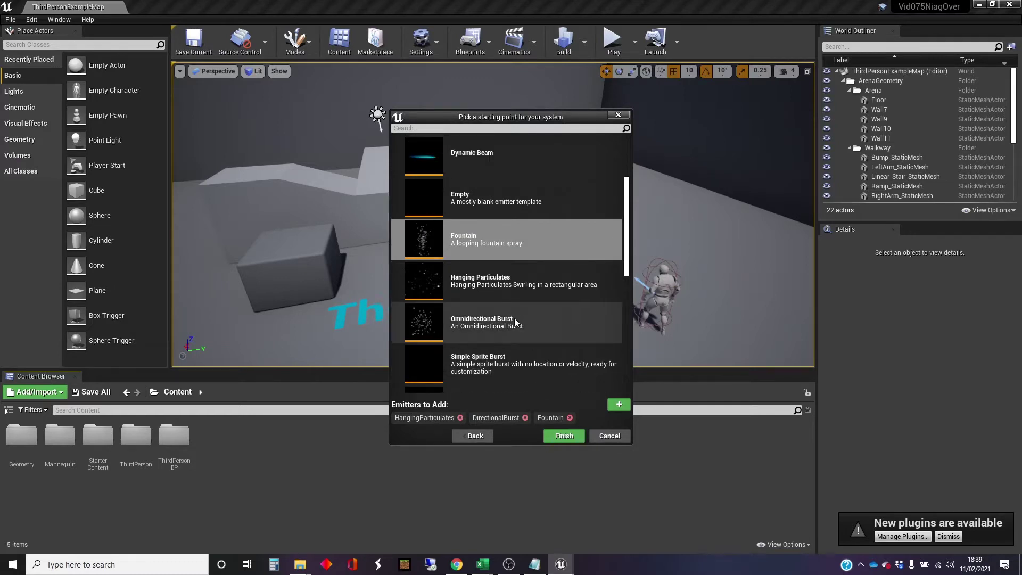
pyautogui.click(515, 198)
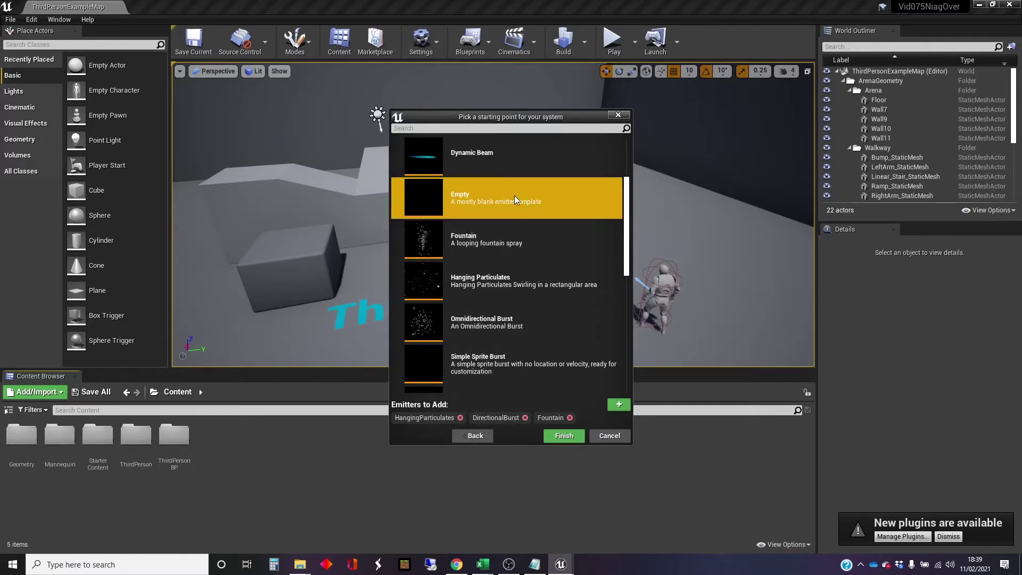
pyautogui.click(619, 404)
pyautogui.scroll(-12, 519, 315)
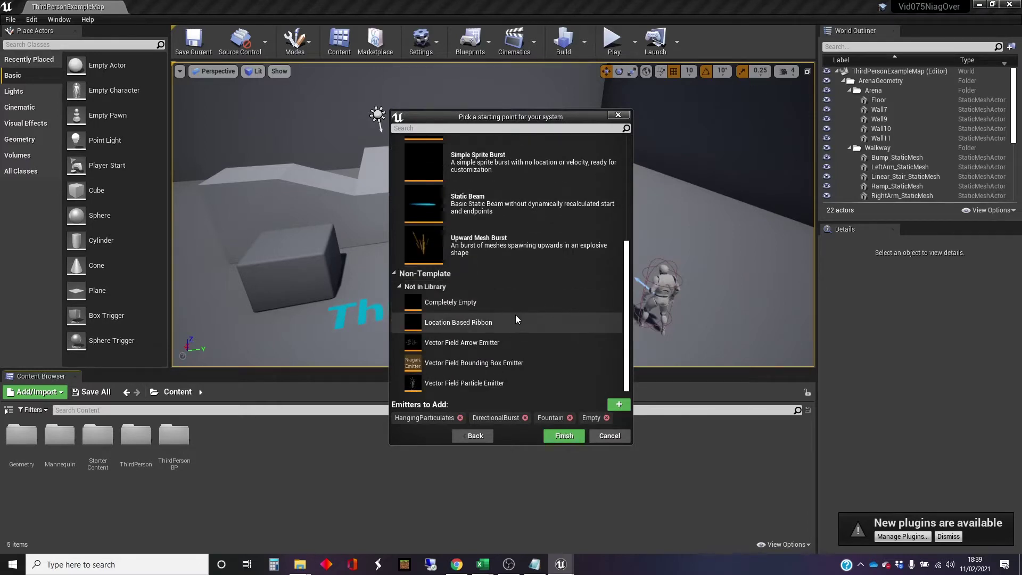
pyautogui.click(415, 305)
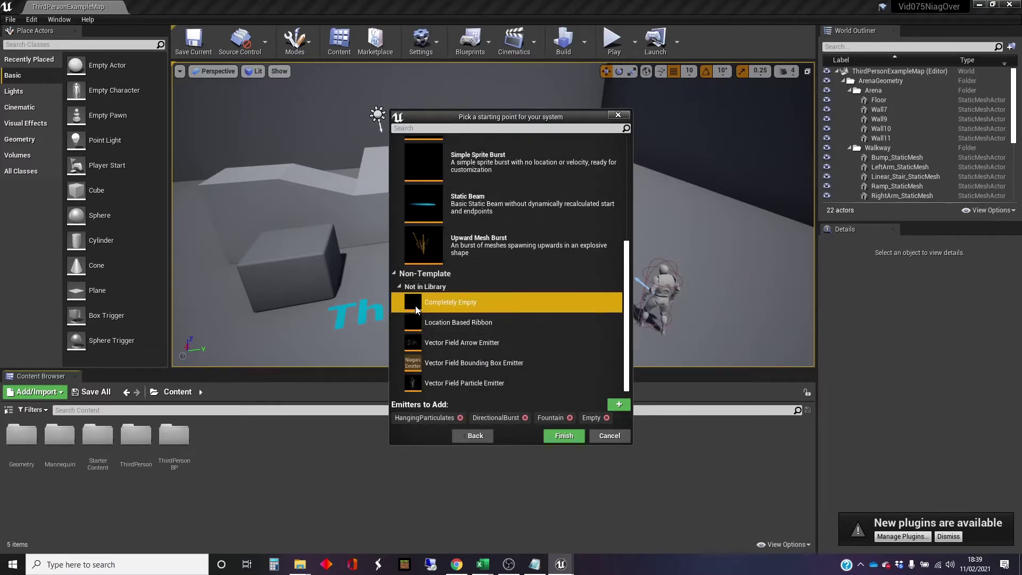
pyautogui.click(622, 405)
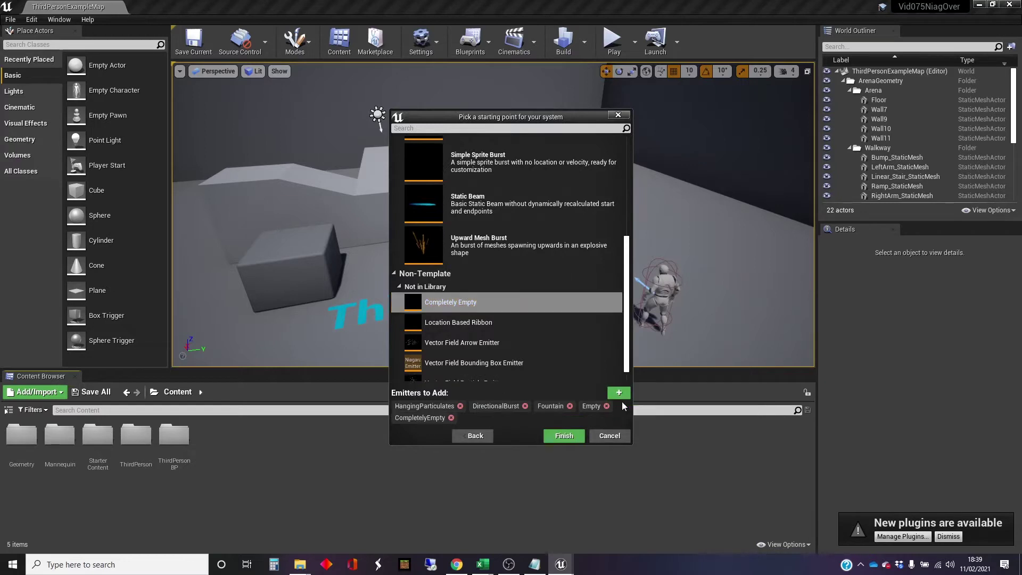
# - Create the Niagara system from the chosen emitters and name the asset NS_Full
pyautogui.scroll(2, 548, 289)
pyautogui.scroll(3, 539, 293)
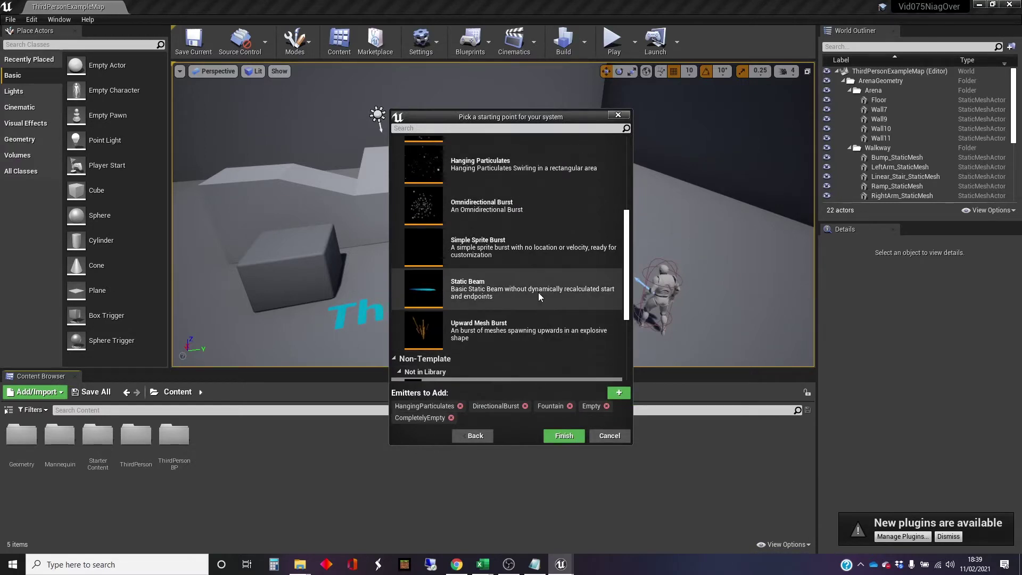
pyautogui.scroll(-4, 538, 293)
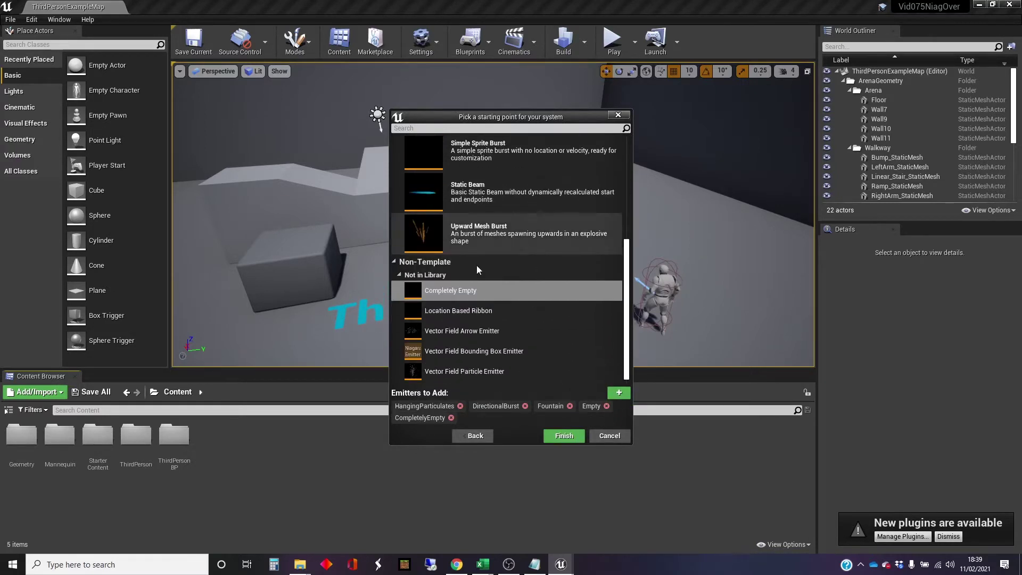
pyautogui.click(551, 436)
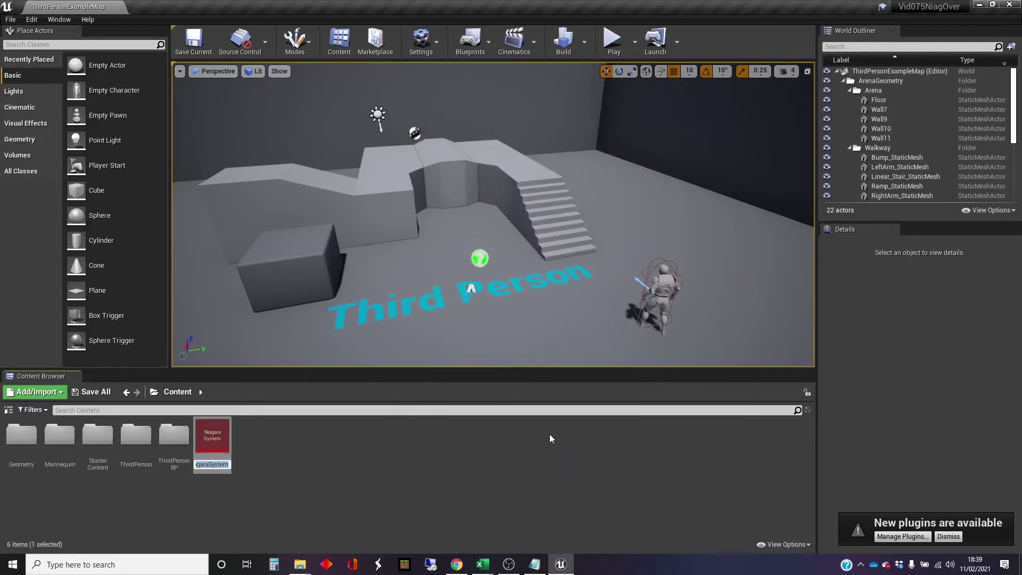
pyautogui.write('NS_Full')
pyautogui.press('Return')
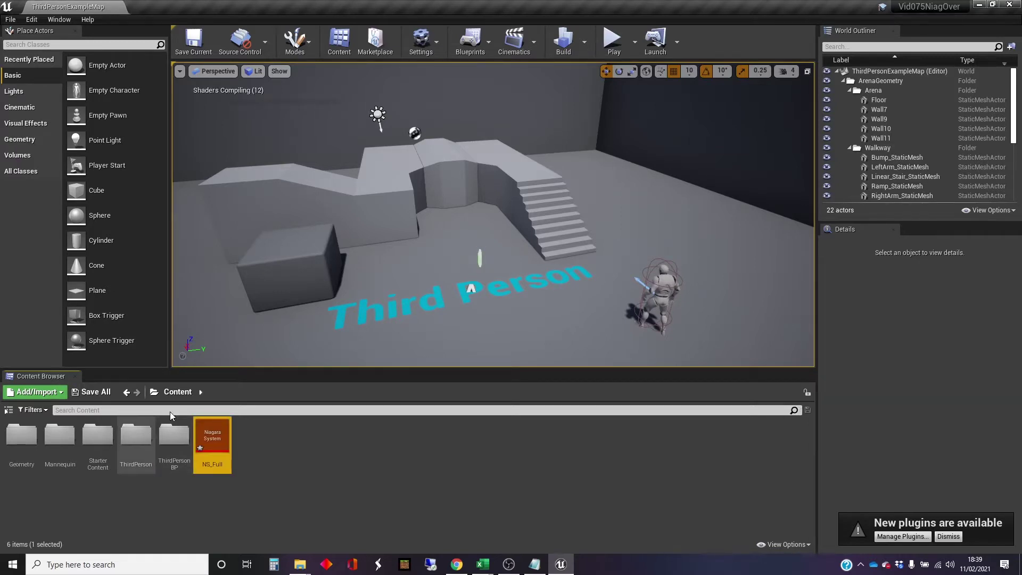
# - Open the NS_Full system for editing and widen the System Overview graph area
pyautogui.doubleClick(208, 437)
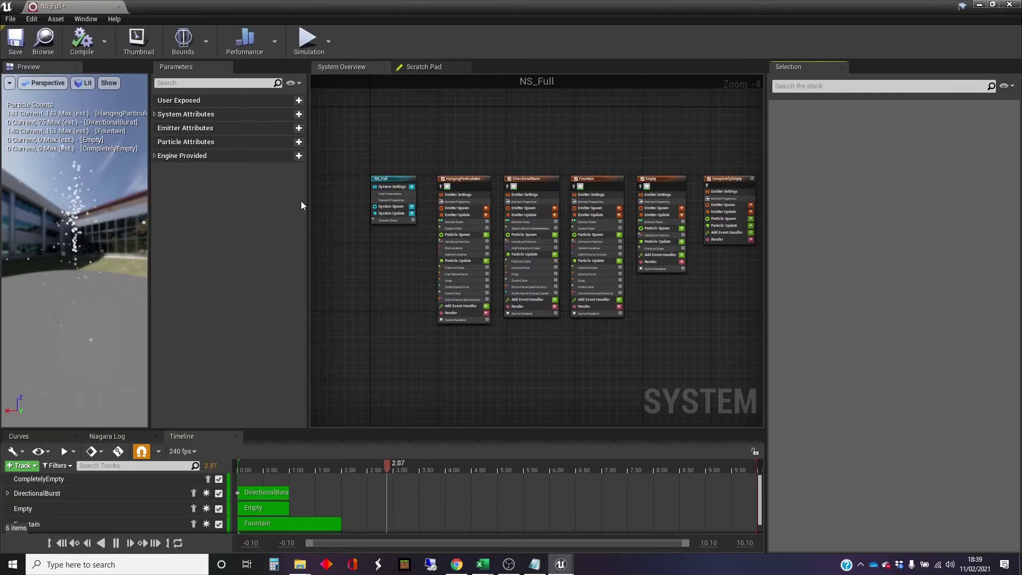
pyautogui.moveTo(307, 199); pyautogui.dragTo(270, 197)
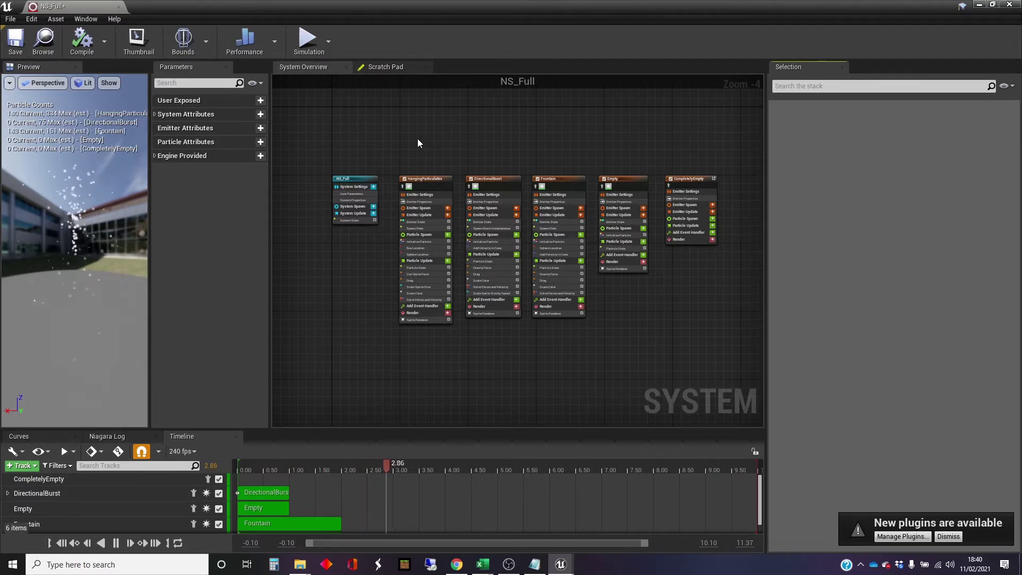
pyautogui.scroll(1, 400, 147)
pyautogui.moveTo(449, 158); pyautogui.dragTo(459, 131, button='right')
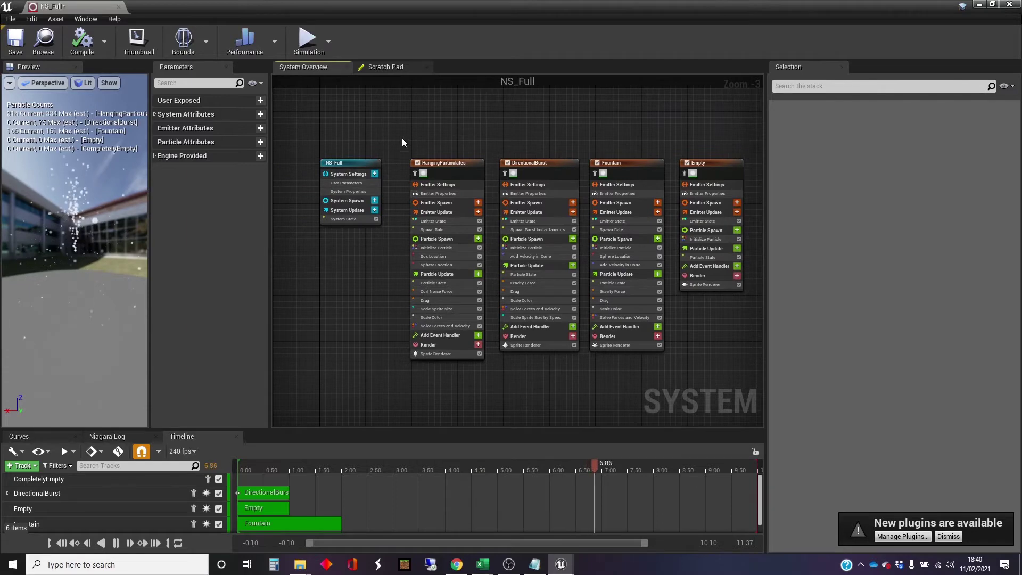
pyautogui.scroll(3, 402, 139)
pyautogui.moveTo(397, 142); pyautogui.dragTo(455, 138, button='right')
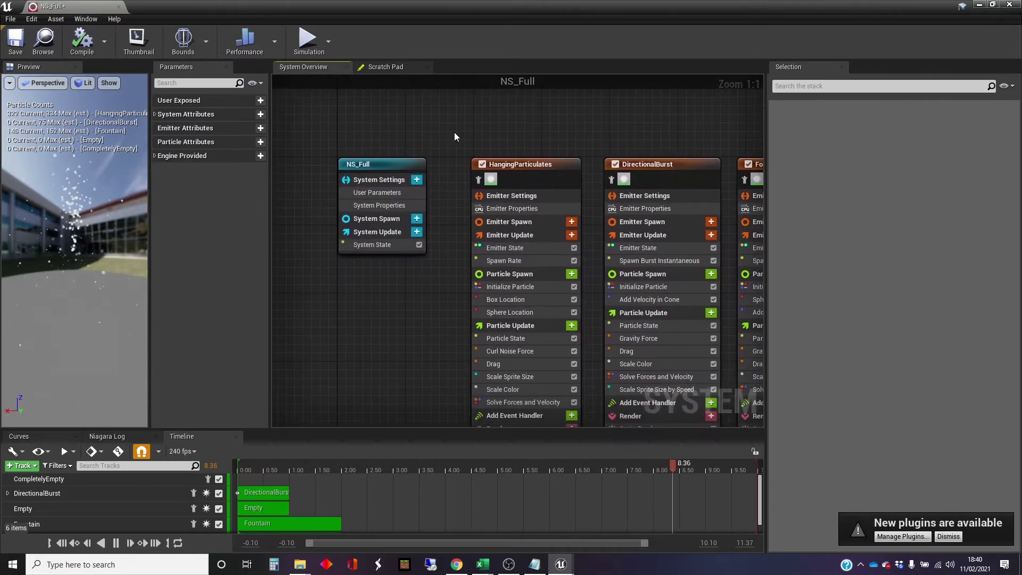
# - Examine the settings of the NS_Full system node and the HangingParticulates emitter
pyautogui.click(401, 161)
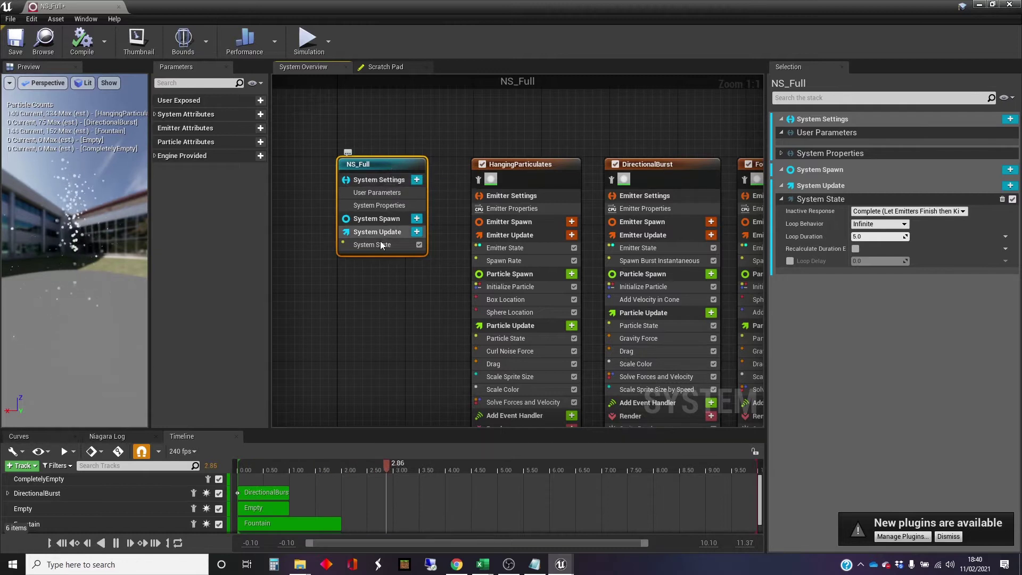
pyautogui.moveTo(473, 132); pyautogui.dragTo(369, 128, button='right')
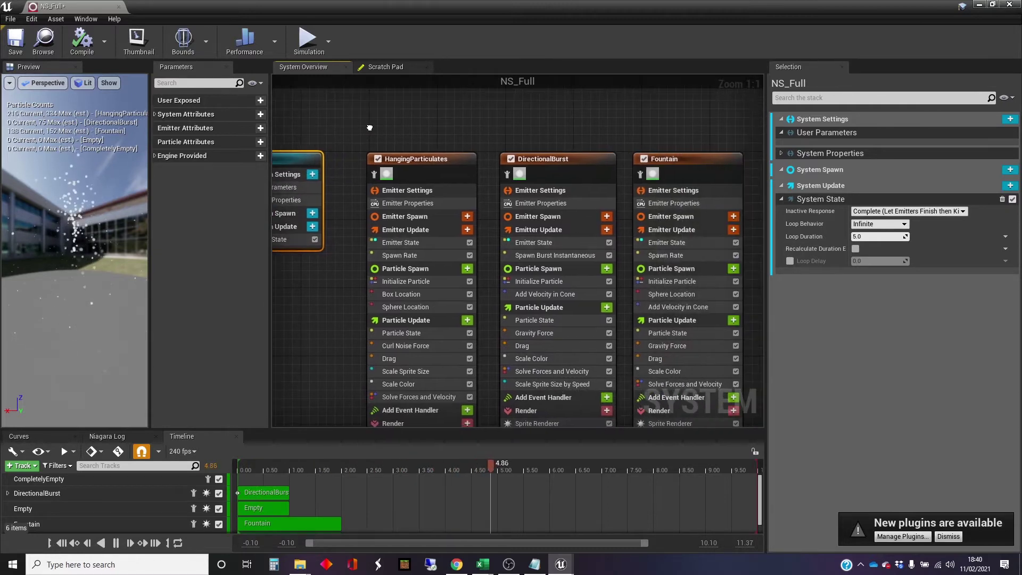
pyautogui.click(425, 159)
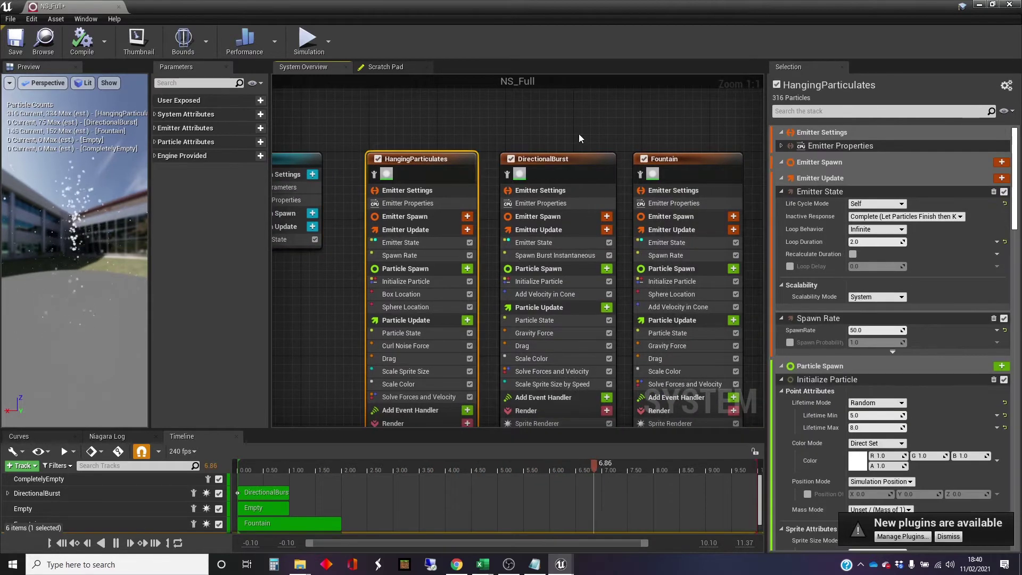
# - Examine the DirectionalBurst, Fountain, Empty and CompletelyEmpty emitter nodes and their stack settings
pyautogui.moveTo(580, 133); pyautogui.dragTo(489, 129, button='right')
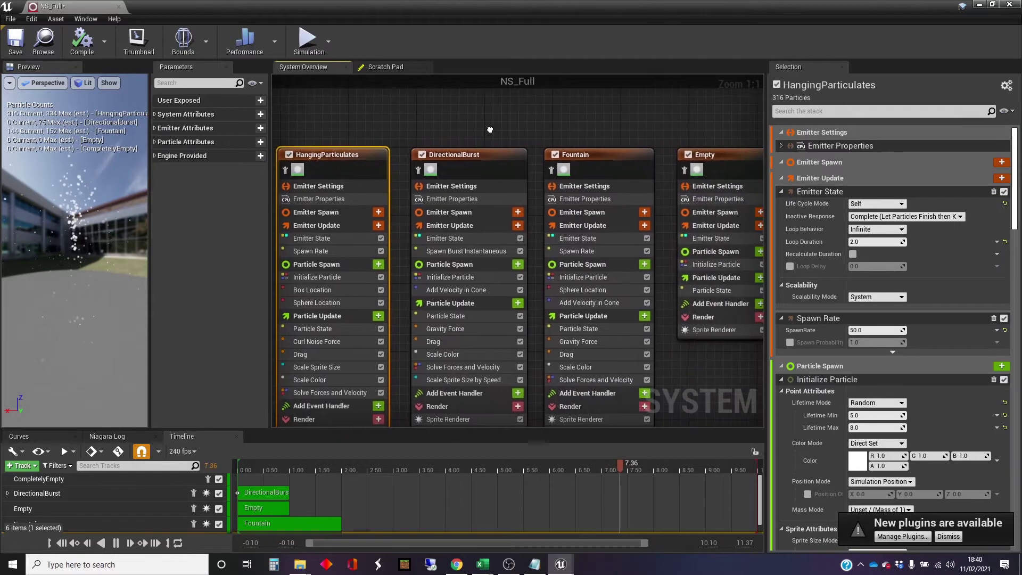
pyautogui.click(487, 159)
pyautogui.moveTo(528, 125); pyautogui.dragTo(465, 125, button='right')
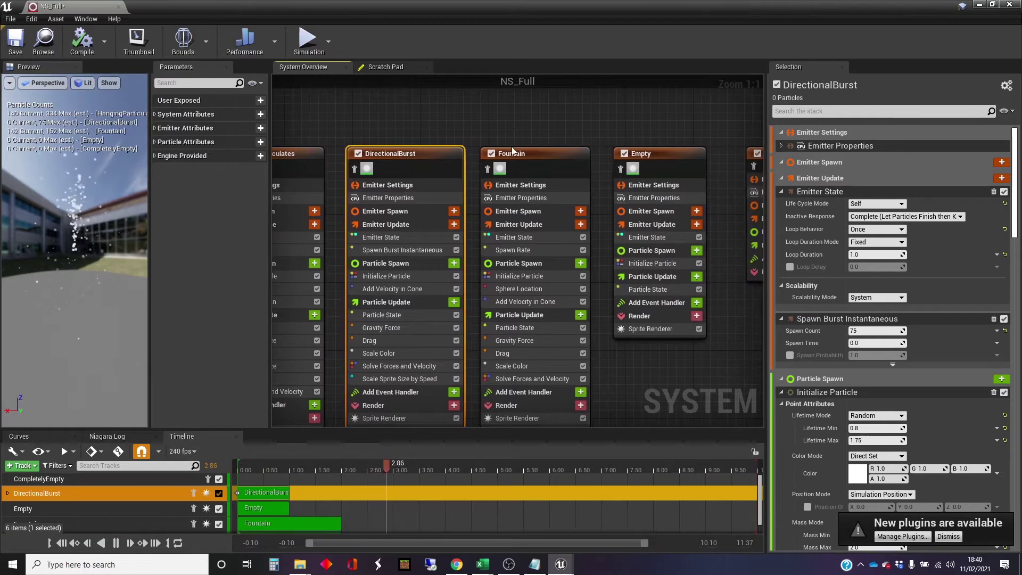
pyautogui.click(532, 155)
pyautogui.moveTo(595, 137); pyautogui.dragTo(437, 136, button='right')
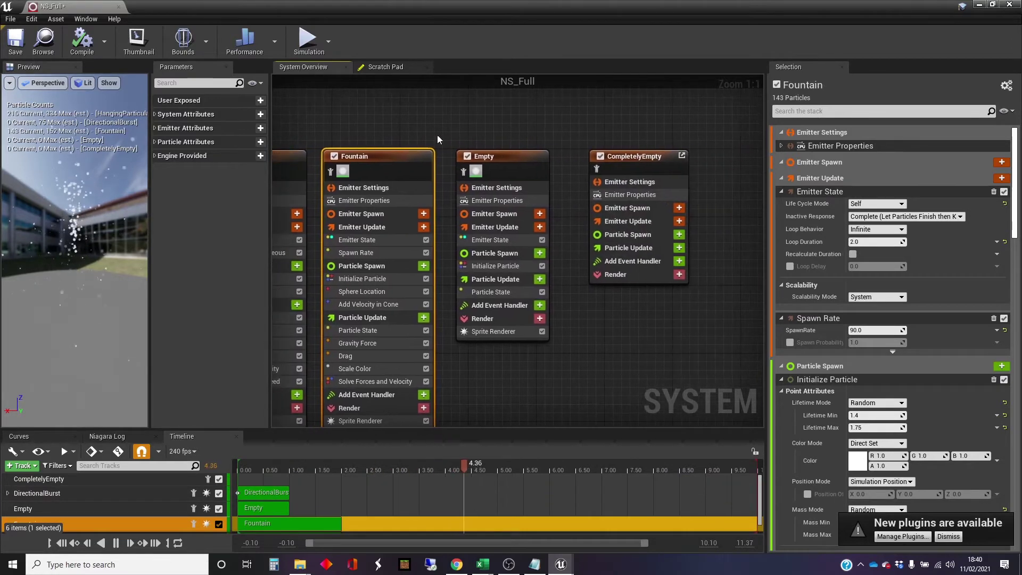
pyautogui.click(531, 157)
pyautogui.click(628, 158)
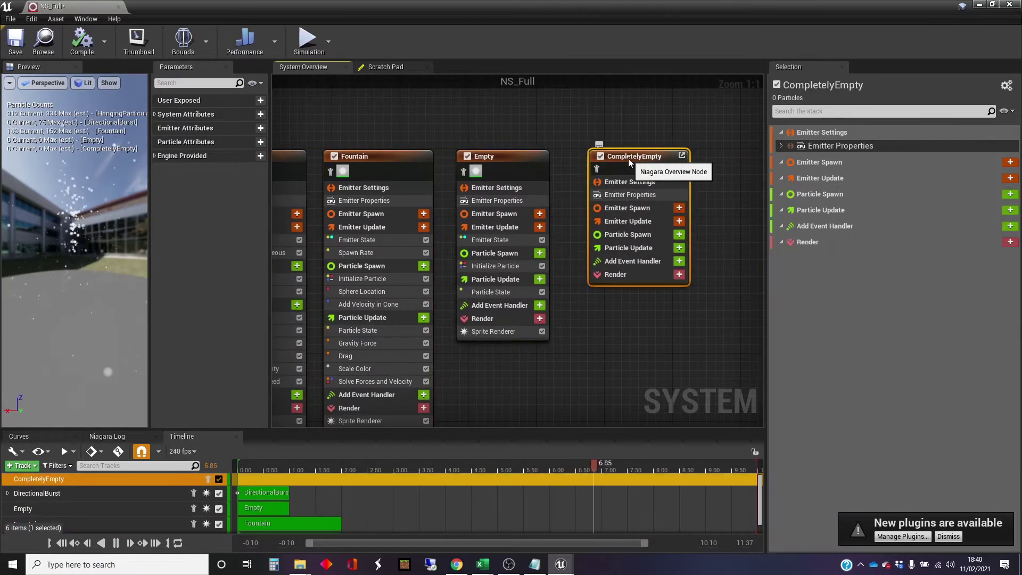
pyautogui.moveTo(628, 158); pyautogui.dragTo(616, 159)
# - Rename the HangingParticulates emitter to Dust
pyautogui.moveTo(412, 133); pyautogui.dragTo(588, 133, button='right')
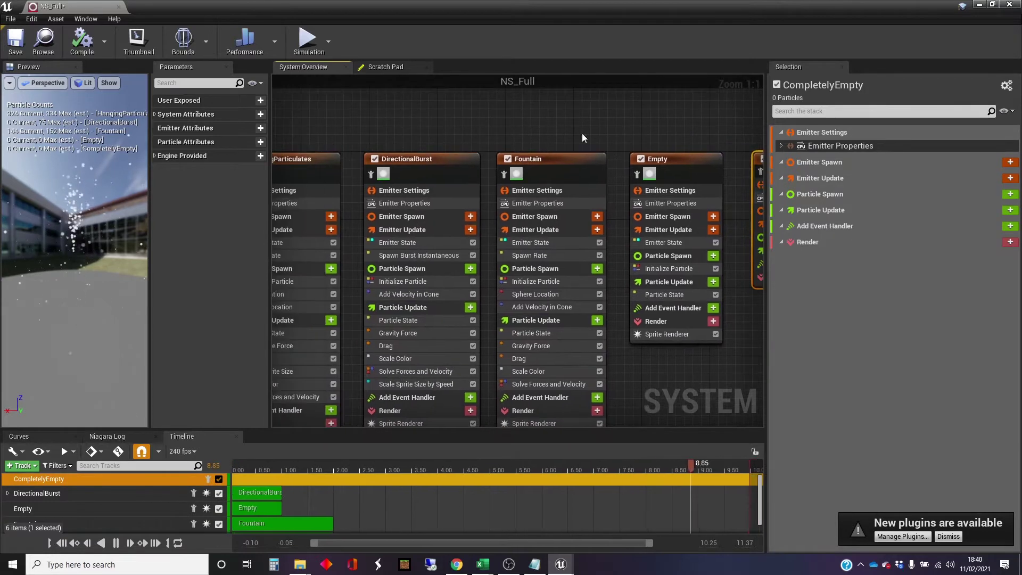
pyautogui.moveTo(383, 130); pyautogui.dragTo(526, 132, button='right')
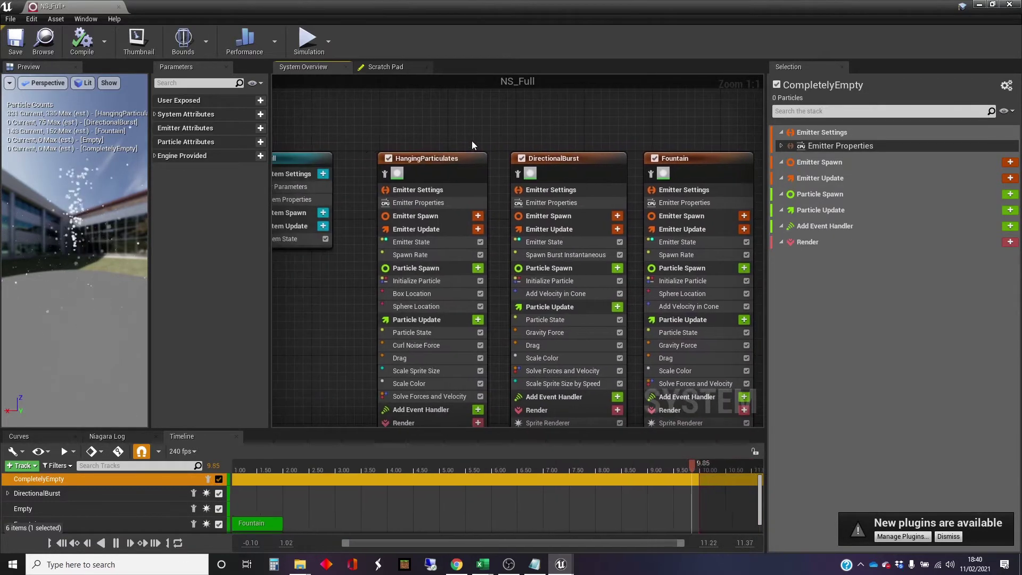
pyautogui.click(443, 159)
pyautogui.doubleClick(442, 157)
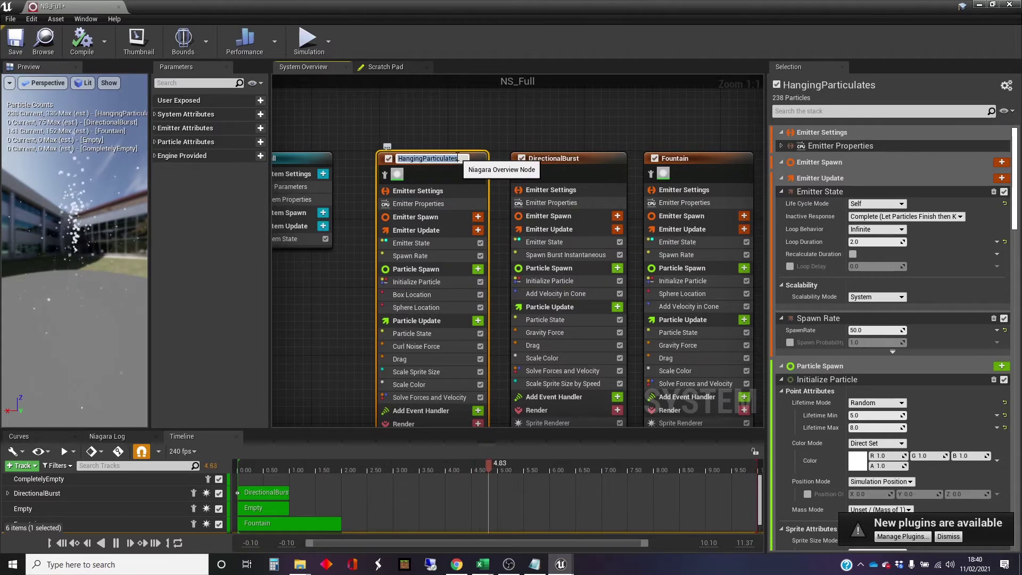
pyautogui.write('Dust')
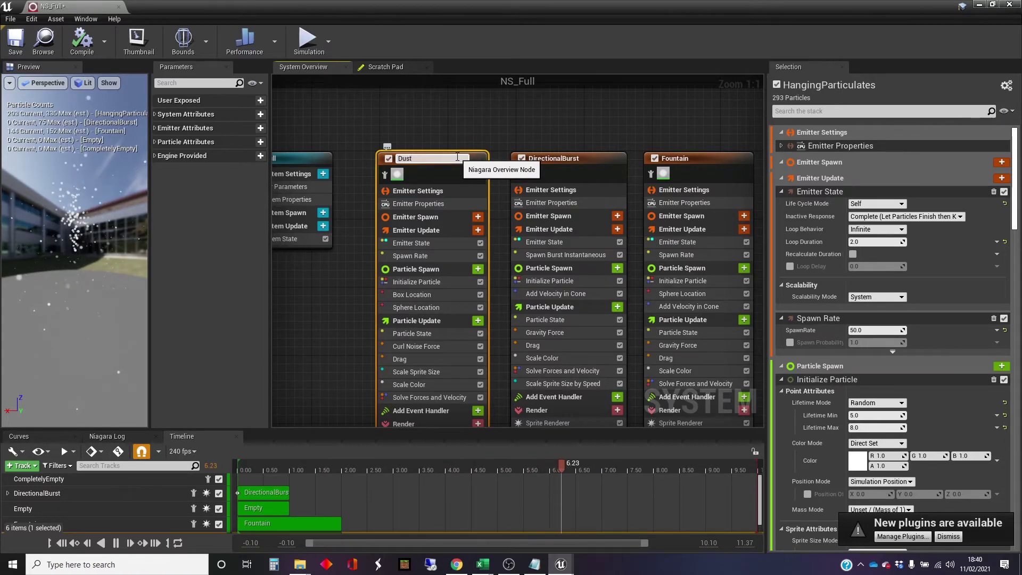
pyautogui.press('Return')
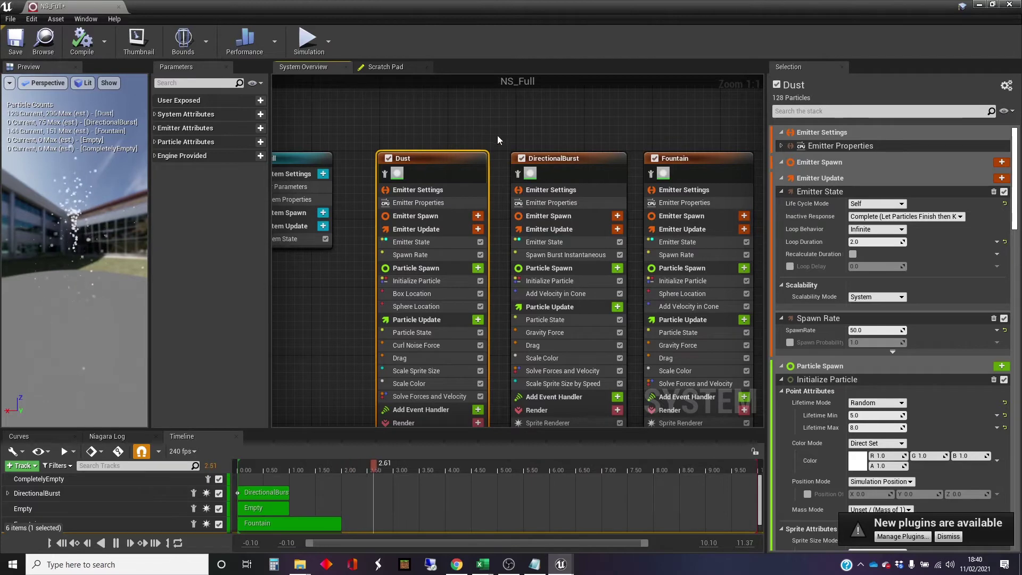
# - Disable the Dust and Fountain emitters so that only DirectionalBurst plays in the preview
pyautogui.scroll(-2, 540, 136)
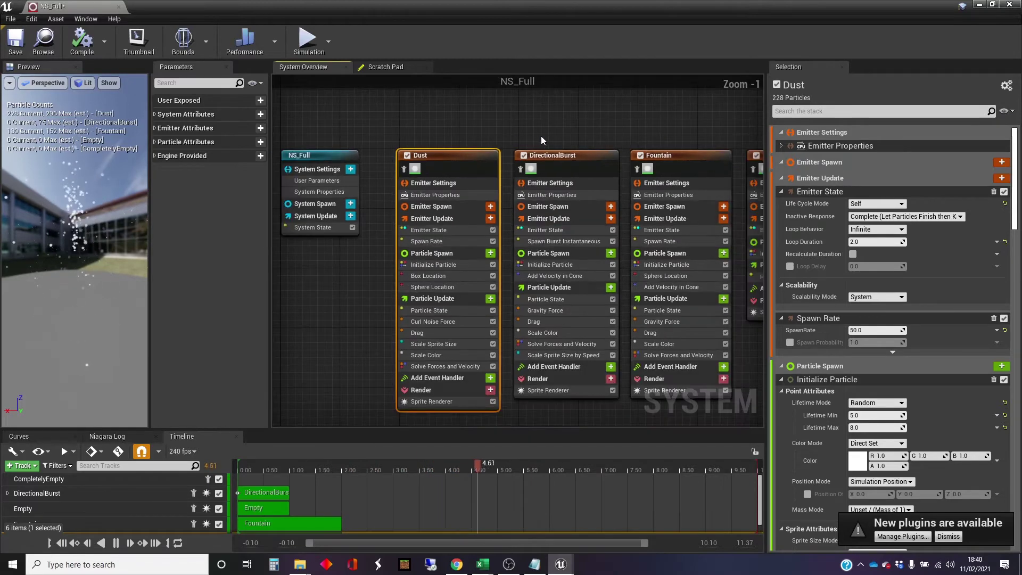
pyautogui.moveTo(539, 135); pyautogui.dragTo(394, 132, button='right')
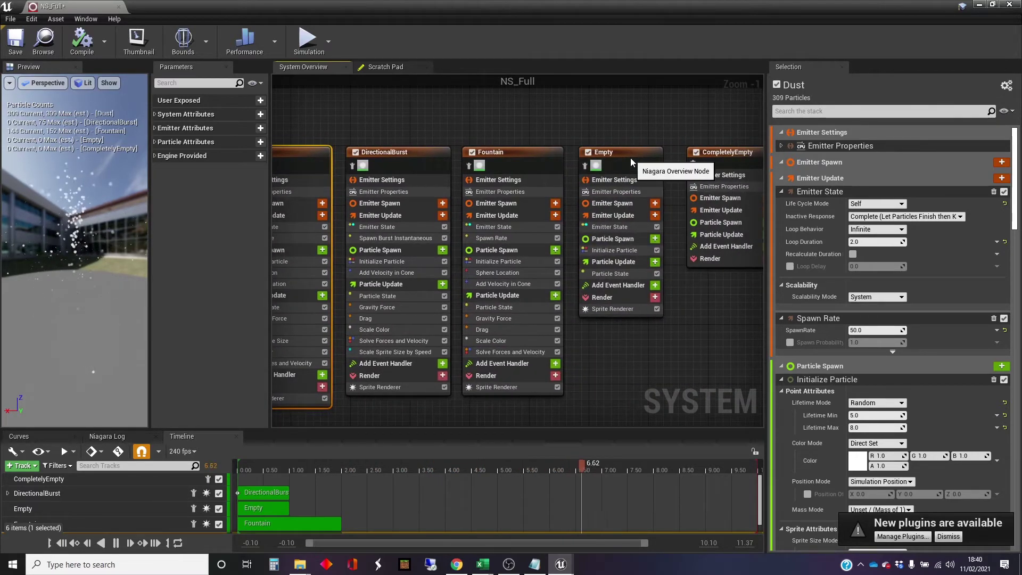
pyautogui.moveTo(470, 129); pyautogui.dragTo(593, 140, button='right')
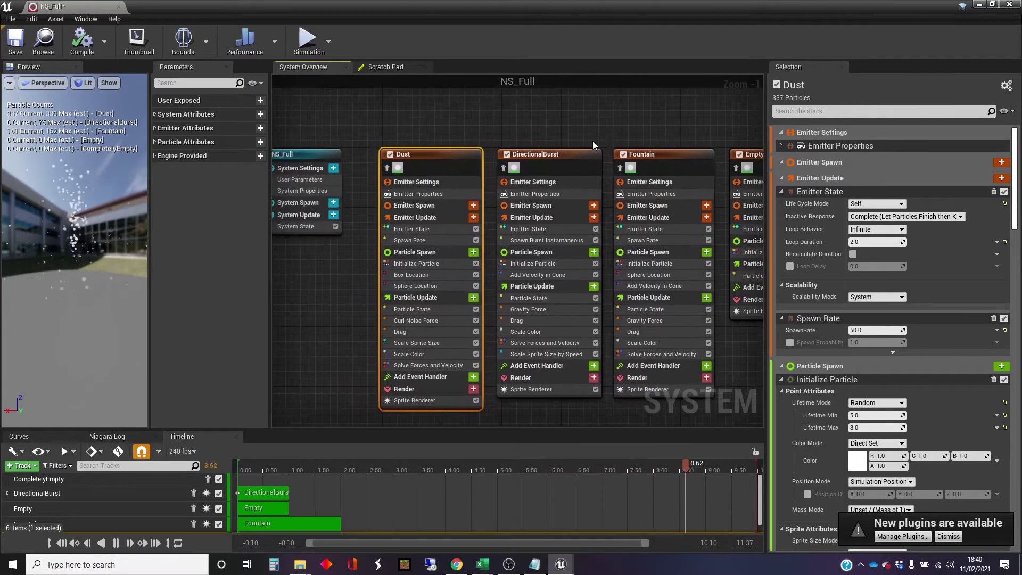
pyautogui.click(554, 152)
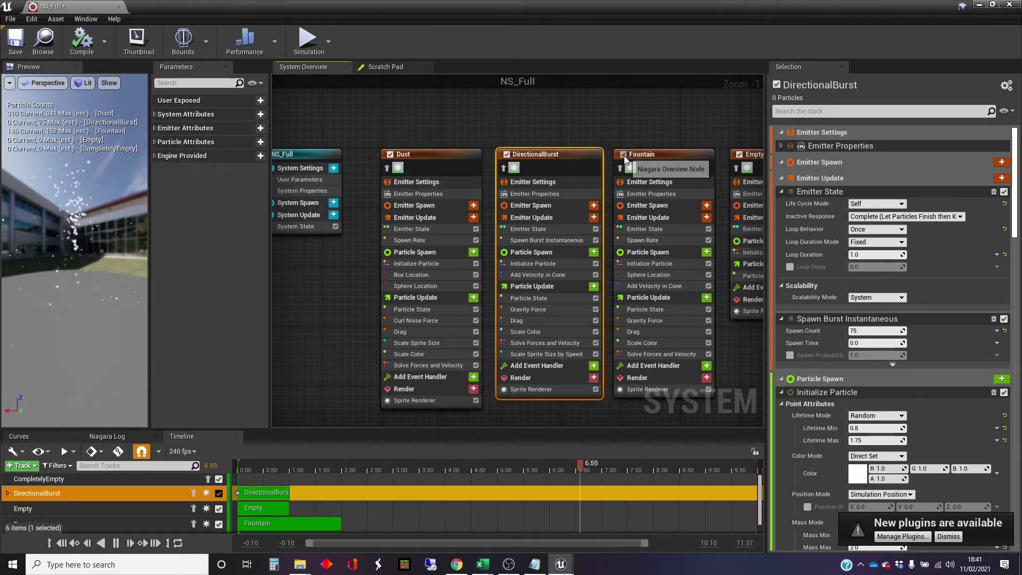
pyautogui.click(390, 154)
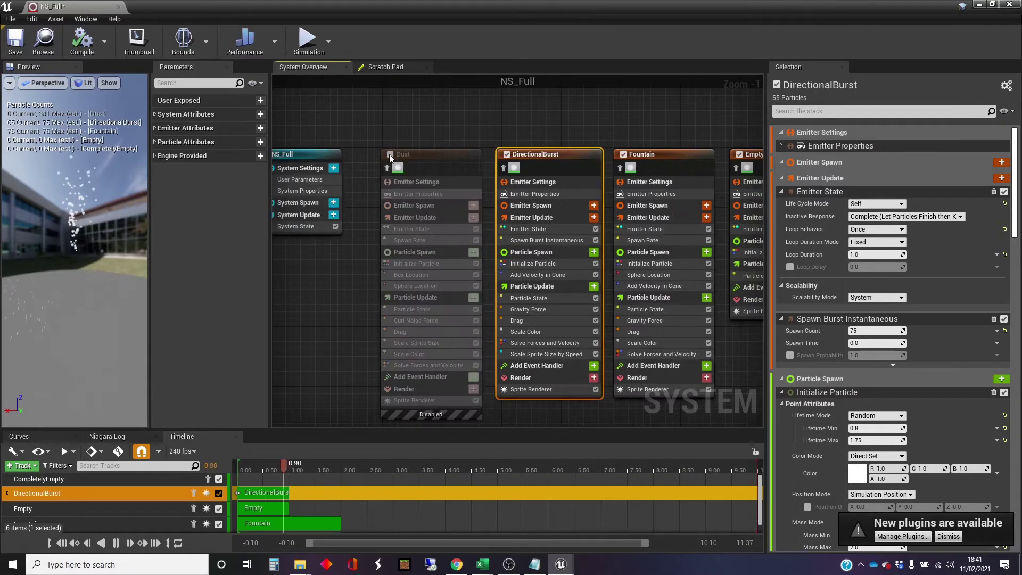
pyautogui.click(624, 153)
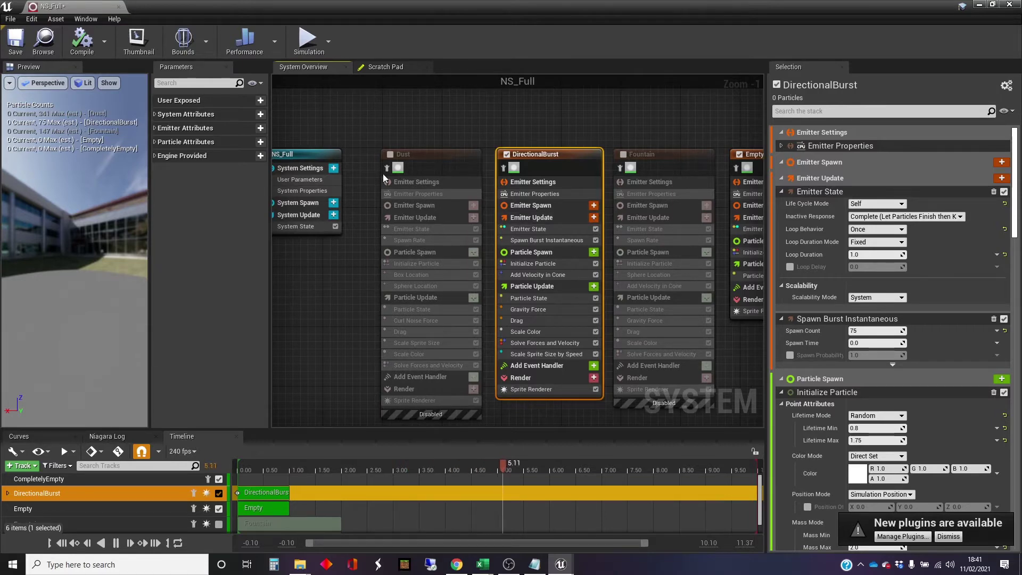
# - Preview Dust without the other emitters by enabling it and disabling DirectionalBurst, and disable Dust again
pyautogui.click(391, 154)
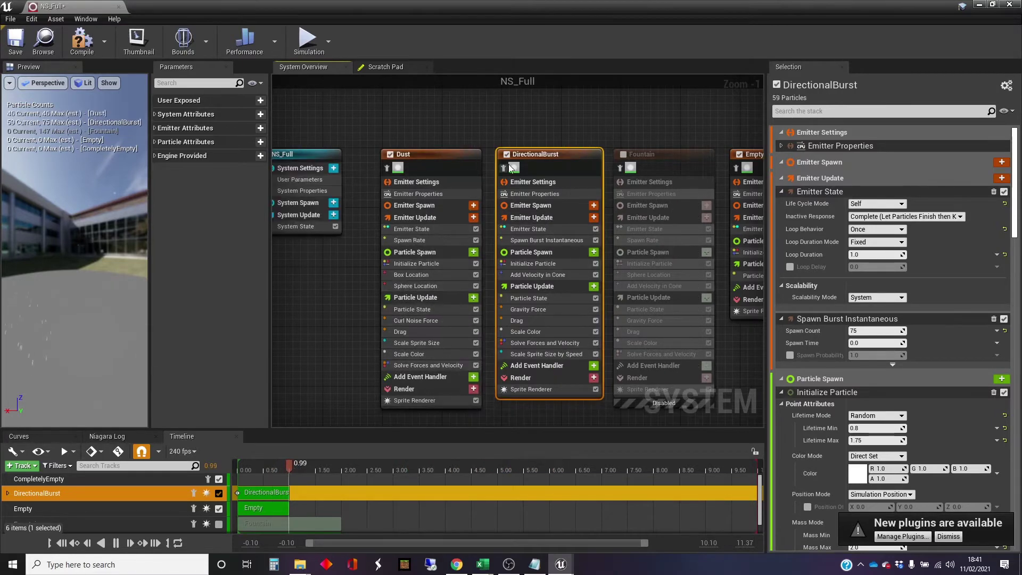
pyautogui.click(506, 154)
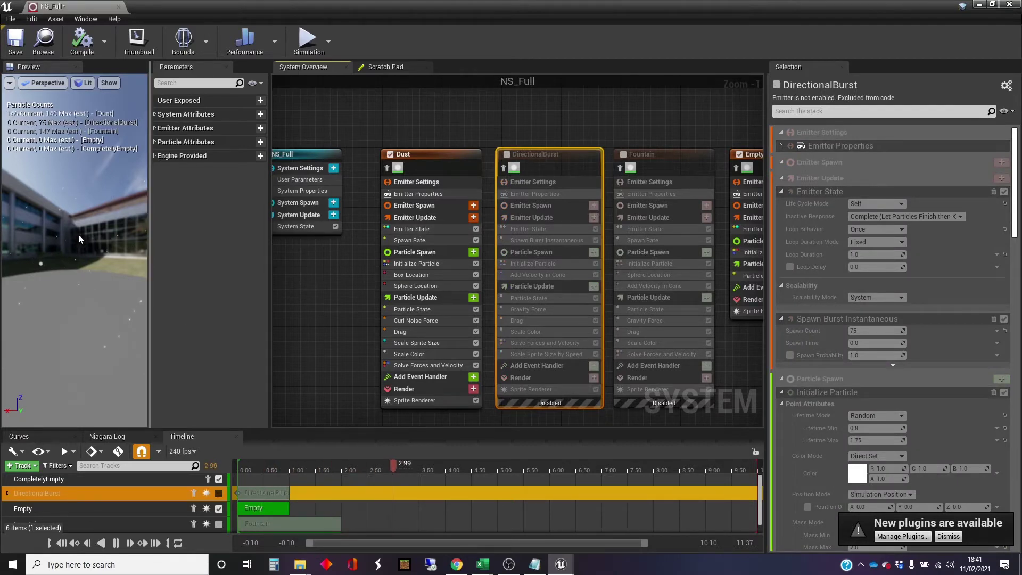
pyautogui.click(390, 154)
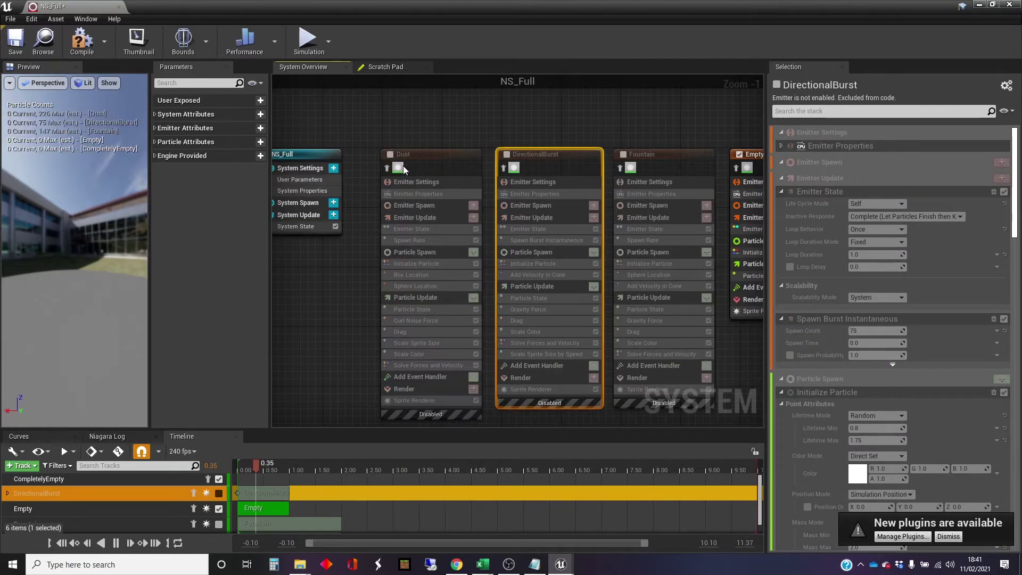
# - Re-enable the Fountain, DirectionalBurst and Dust emitters, and isolate Dust in the preview
pyautogui.click(624, 155)
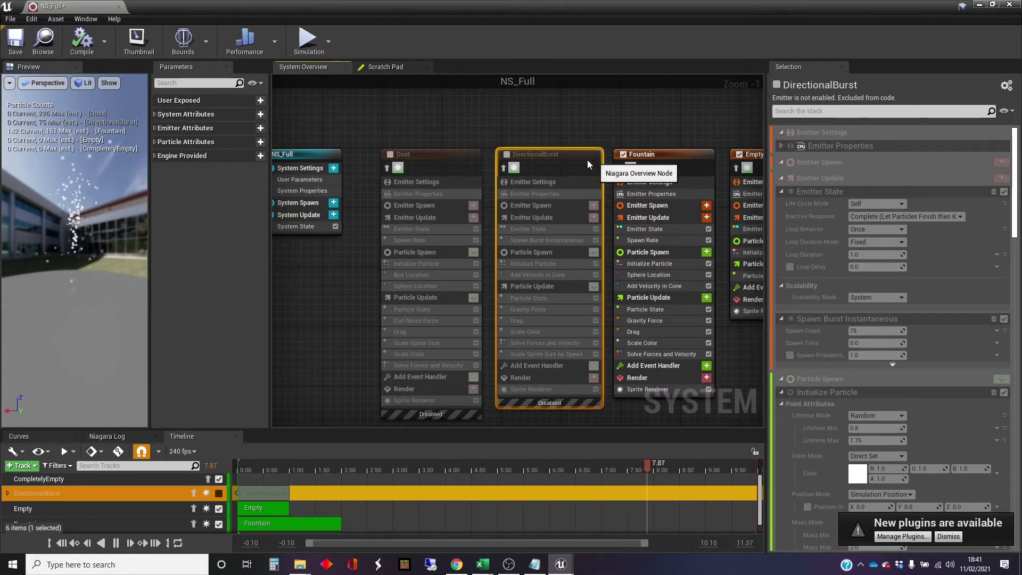
pyautogui.click(507, 155)
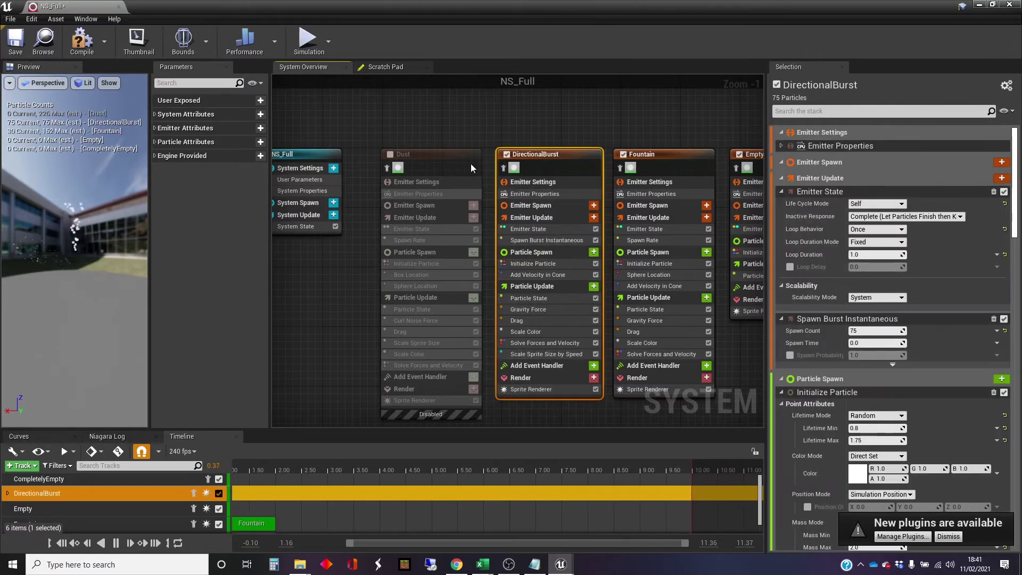
pyautogui.click(391, 154)
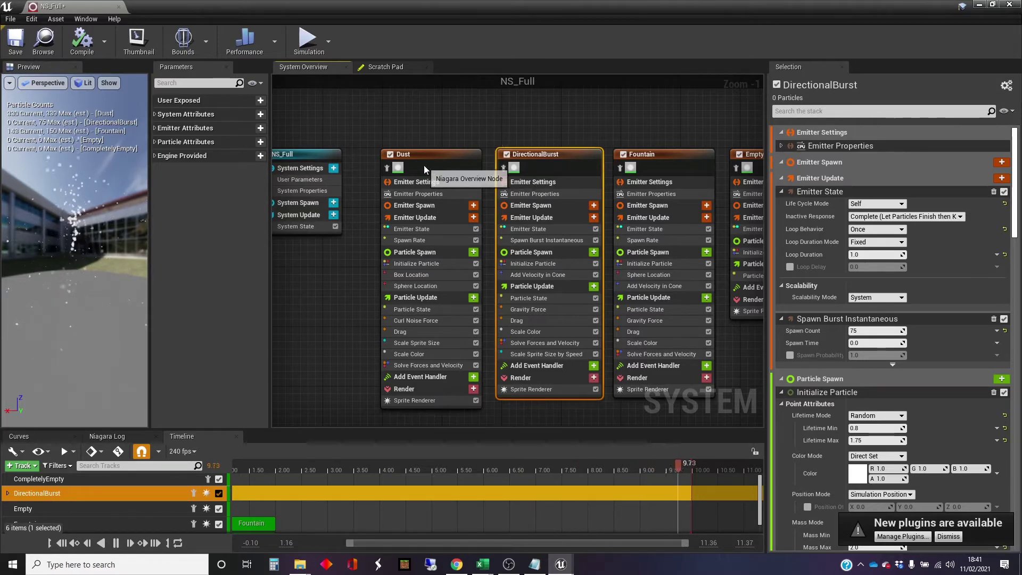
pyautogui.click(387, 168)
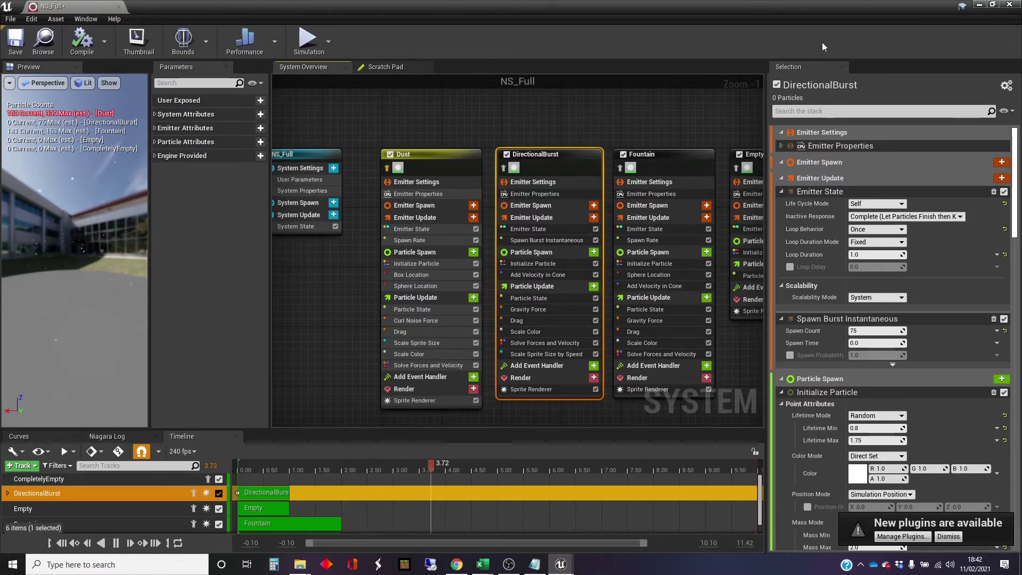
# - Return to the level editor, place NS_Full in the level near the stairs and raise it to Z 490
pyautogui.click(980, 6)
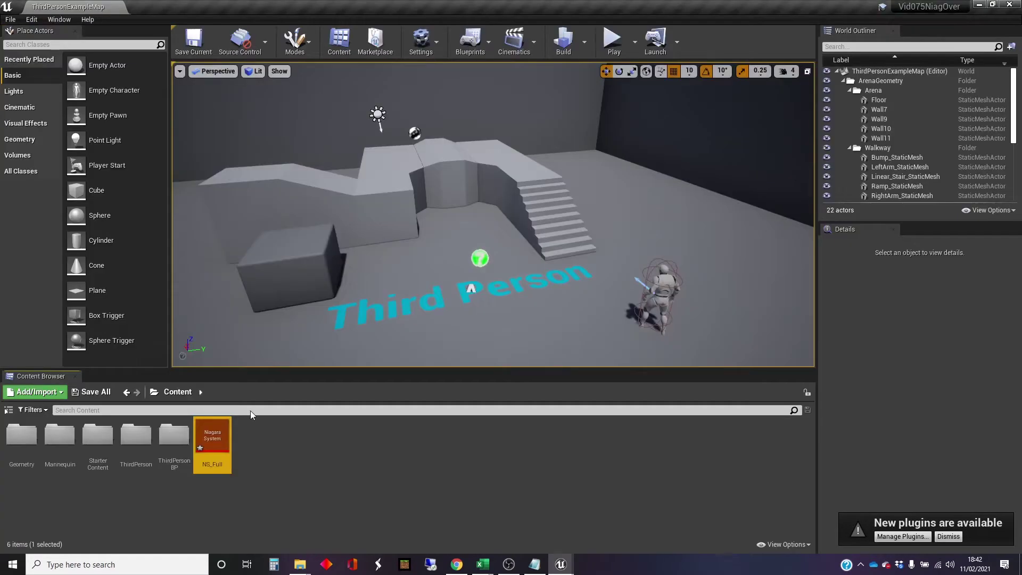
pyautogui.moveTo(212, 437); pyautogui.dragTo(627, 298)
pyautogui.moveTo(557, 288); pyautogui.dragTo(583, 132)
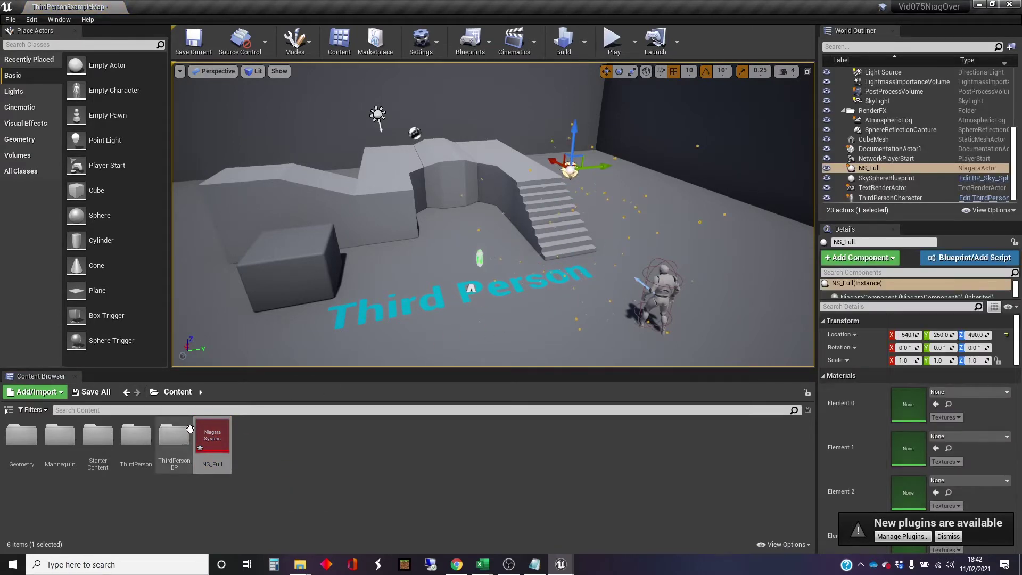
# - Compare how the NS_Full particles look in the level with the system selected and with the cube mesh selected instead
pyautogui.moveTo(536, 310); pyautogui.dragTo(651, 247, button='right')
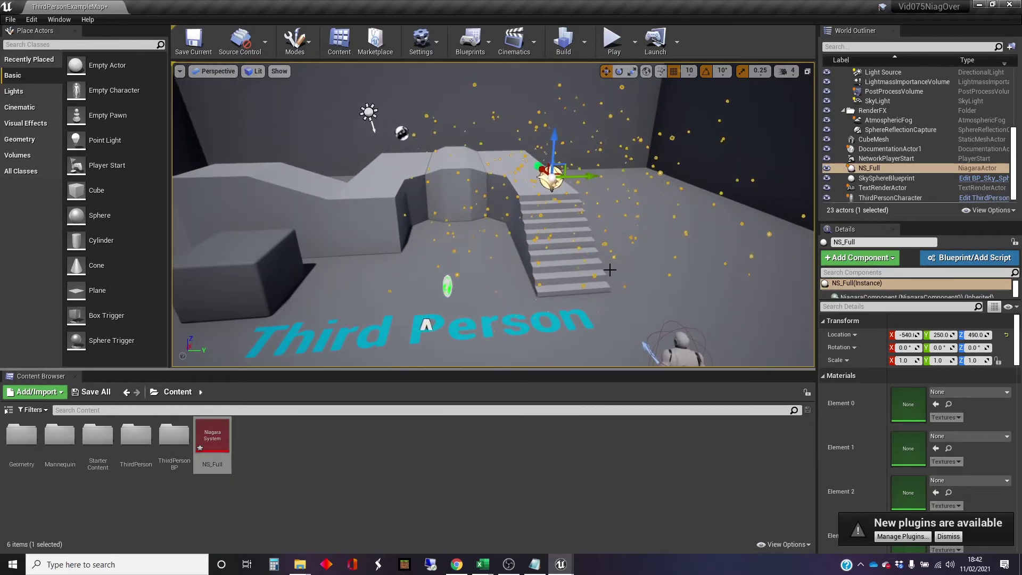
pyautogui.moveTo(582, 280); pyautogui.dragTo(628, 266, button='right')
pyautogui.moveTo(528, 240)
pyautogui.mouseDown(button='right')
pyautogui.moveTo(504, 240)
pyautogui.moveTo(527, 241)
pyautogui.mouseUp(button='right')
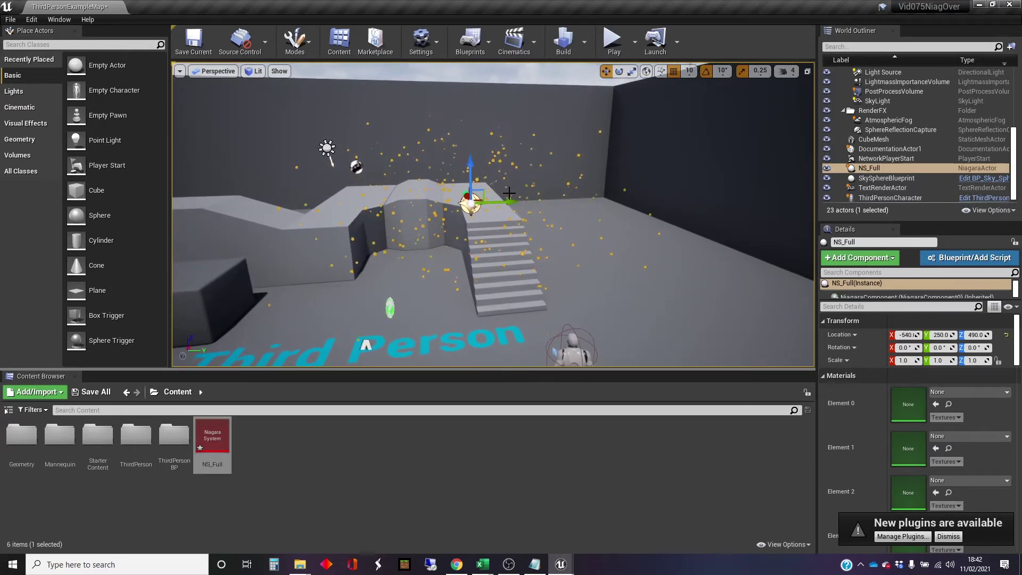
pyautogui.click(214, 278)
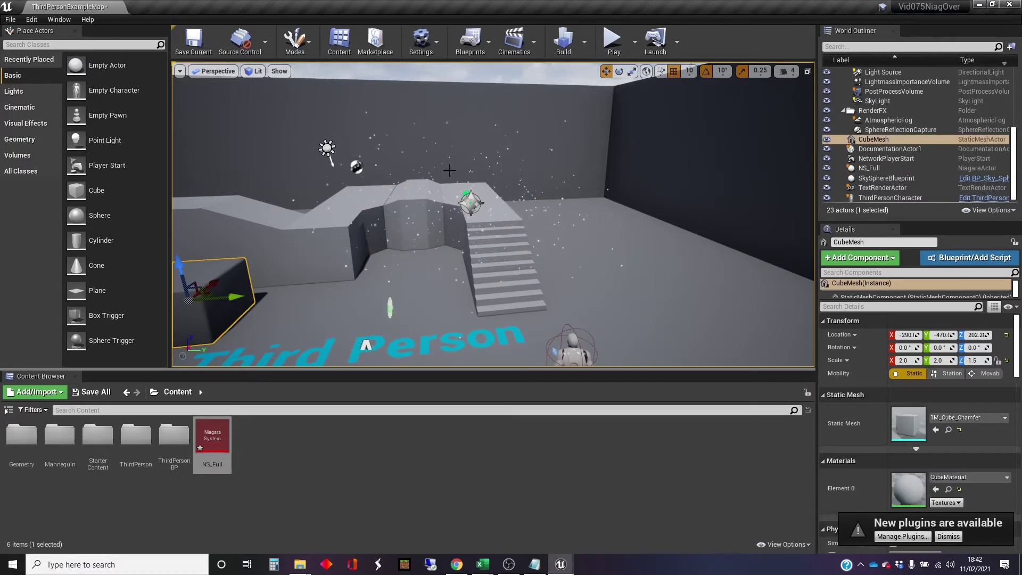
pyautogui.click(471, 203)
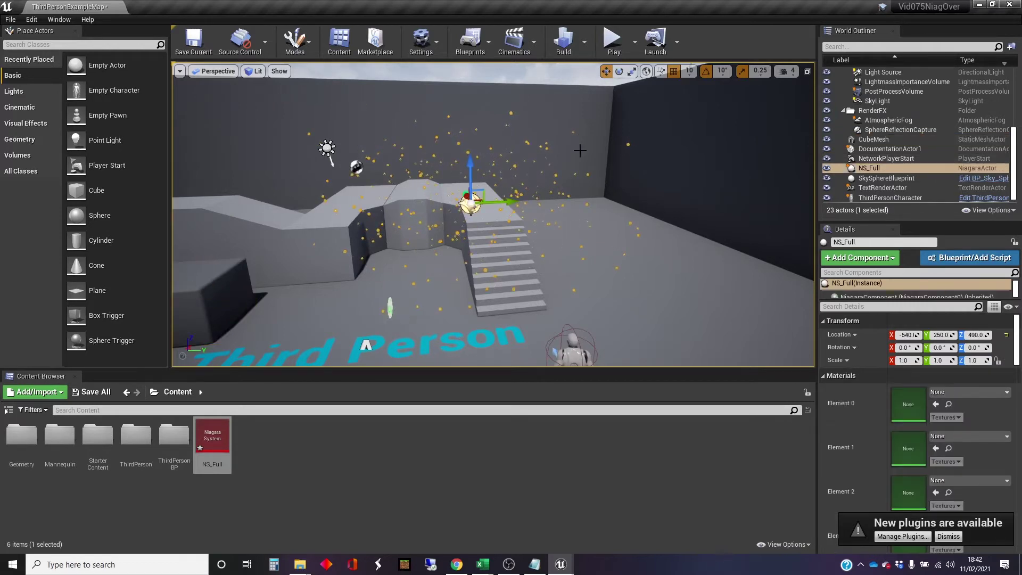
pyautogui.click(223, 280)
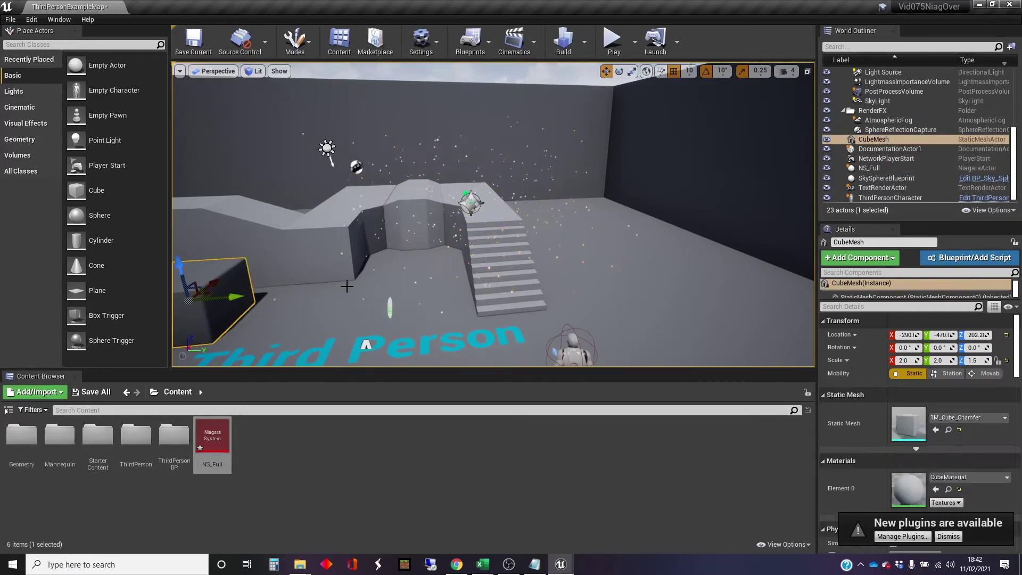
pyautogui.moveTo(376, 284); pyautogui.dragTo(410, 275, button='right')
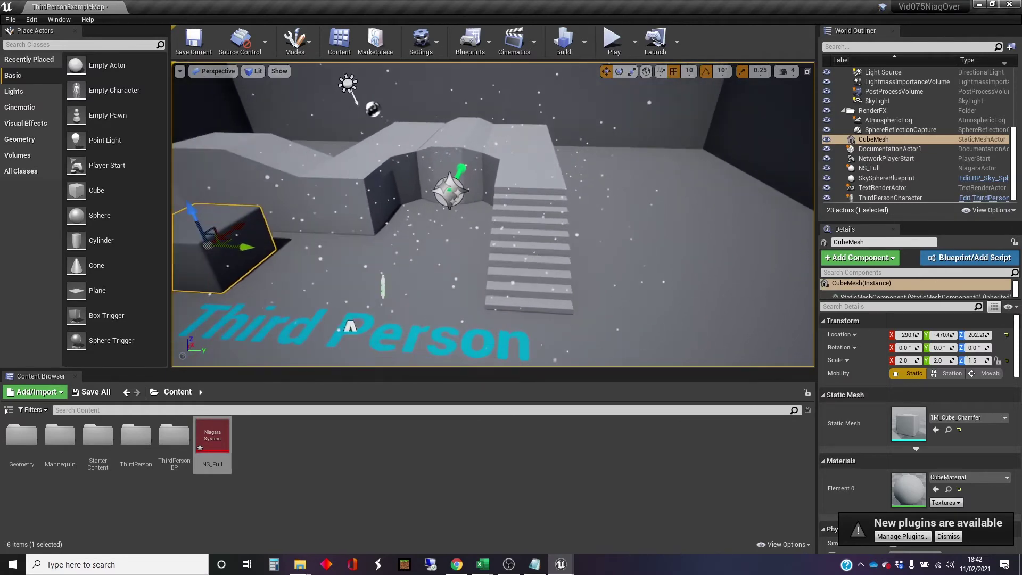
# - Create a new Niagara emitter asset in the Content folder from the Omnidirectional Burst template
pyautogui.rightClick(281, 448)
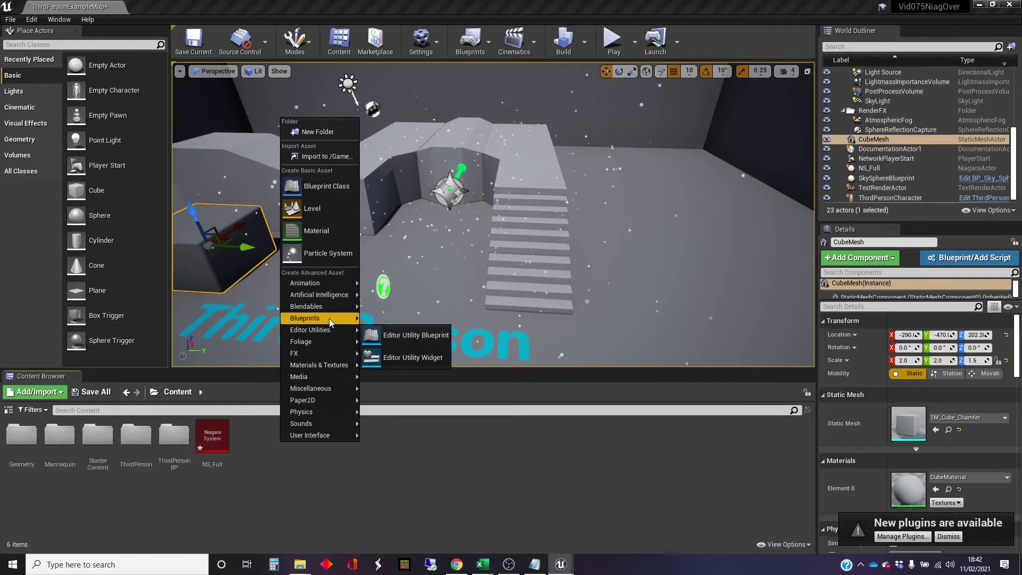
pyautogui.moveTo(329, 318)
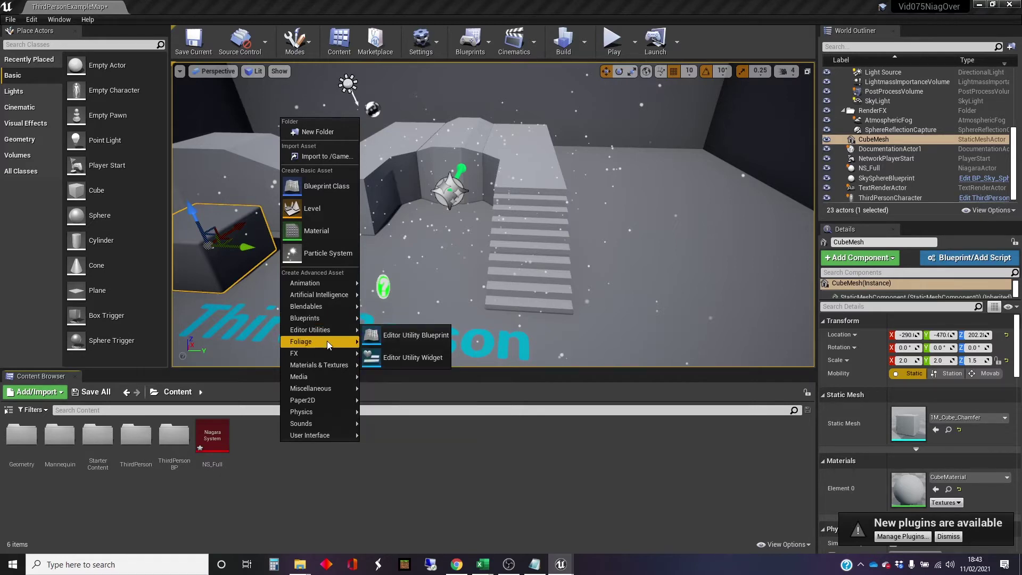
pyautogui.moveTo(324, 354)
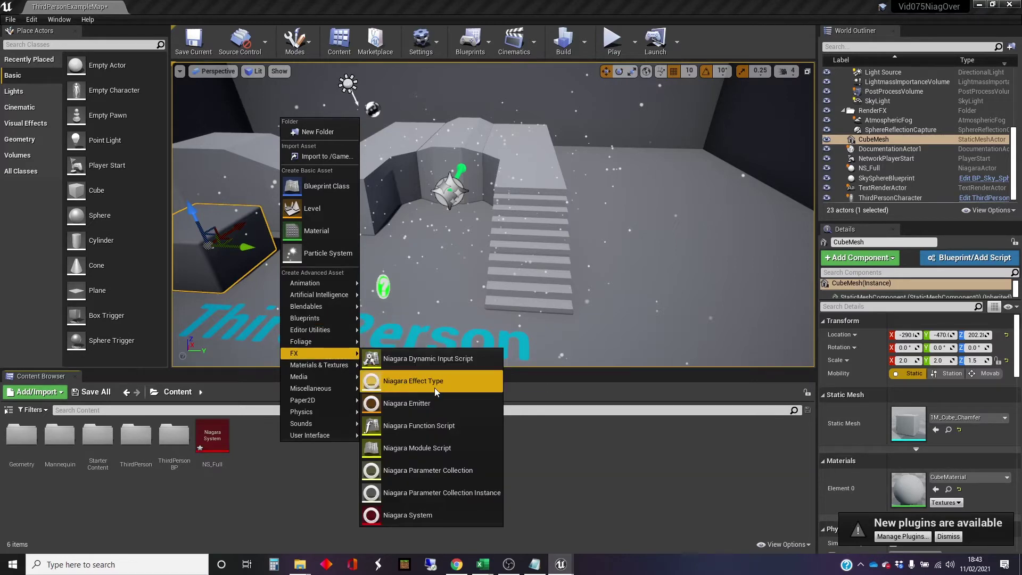
pyautogui.click(430, 403)
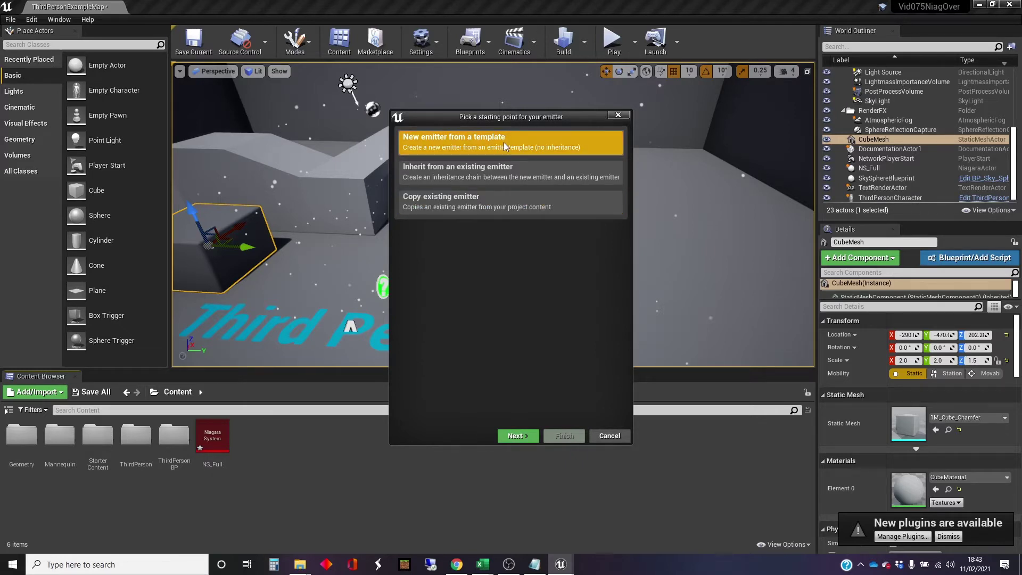
pyautogui.click(503, 433)
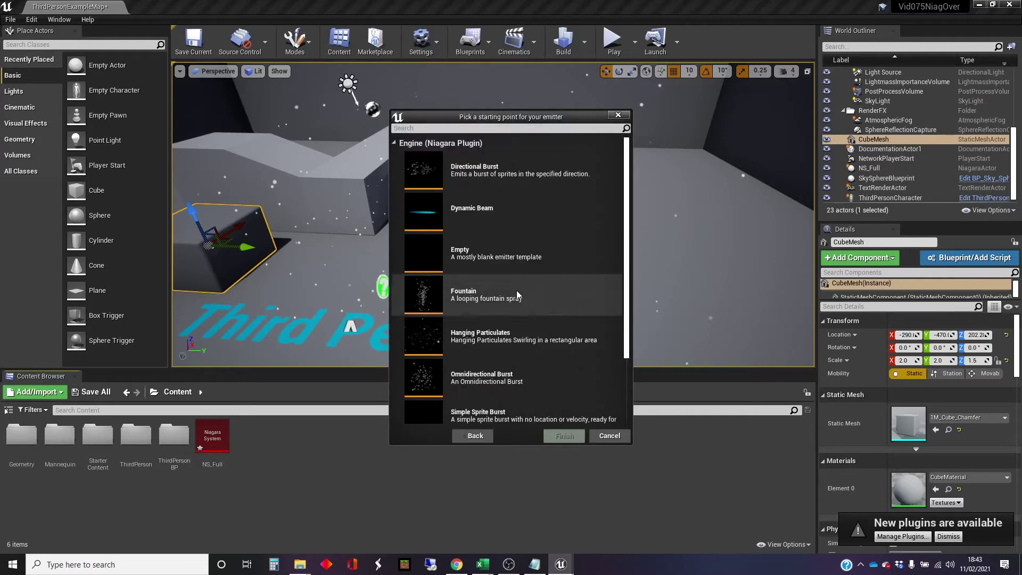
pyautogui.scroll(-1, 448, 220)
pyautogui.click(446, 223)
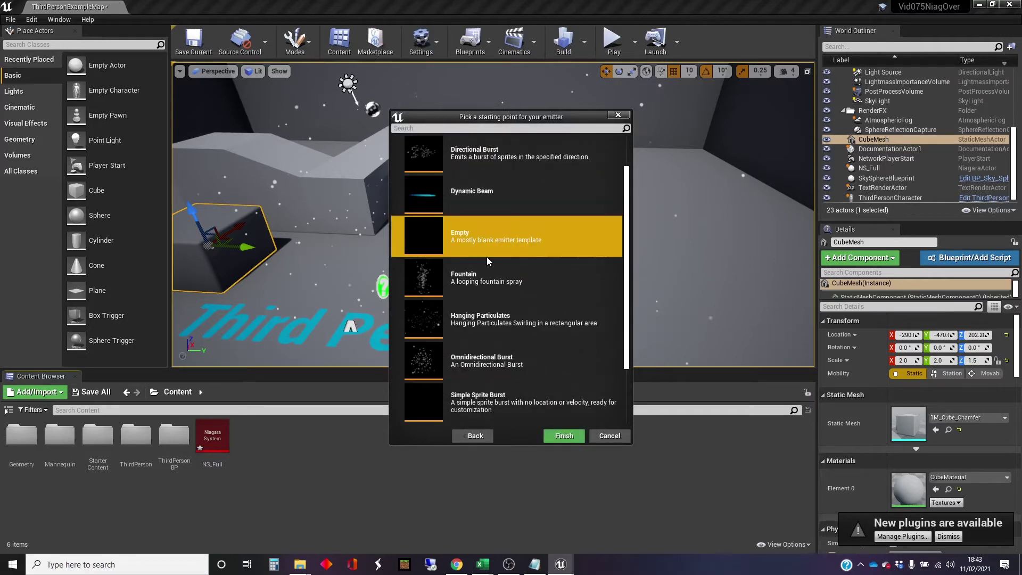
pyautogui.scroll(-2, 487, 257)
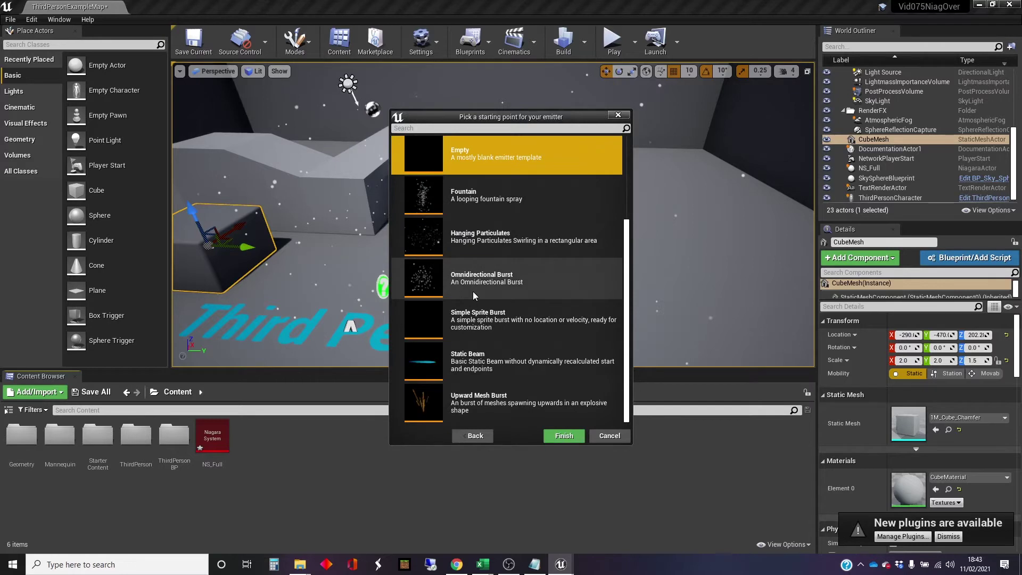
pyautogui.scroll(3, 473, 292)
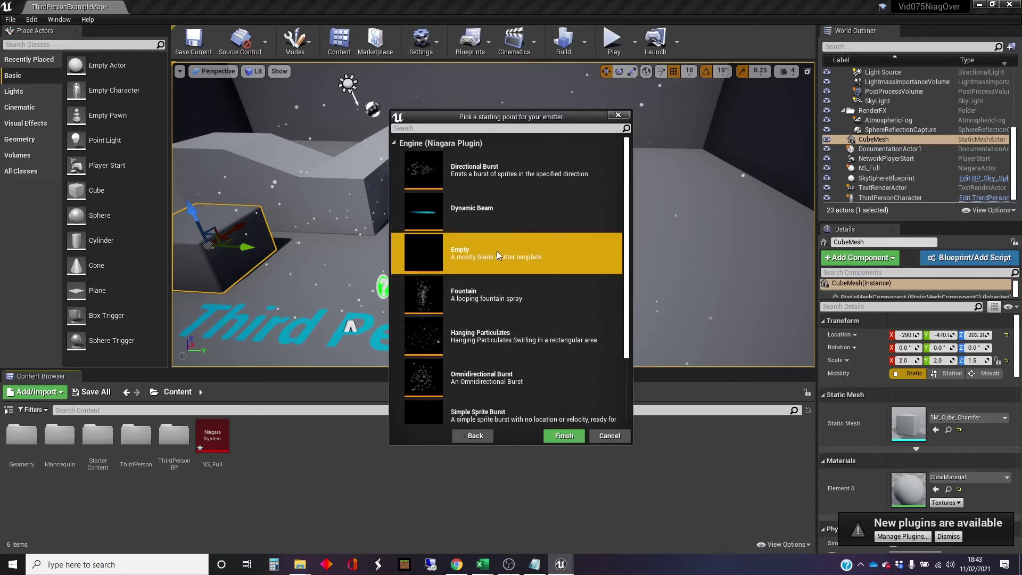
pyautogui.scroll(-2, 496, 255)
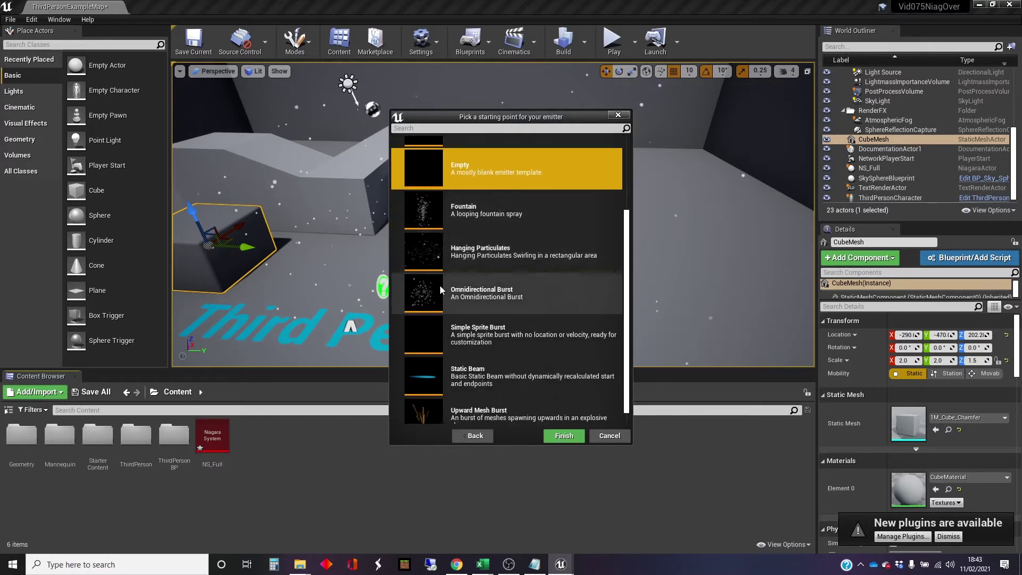
pyautogui.click(440, 292)
pyautogui.click(564, 439)
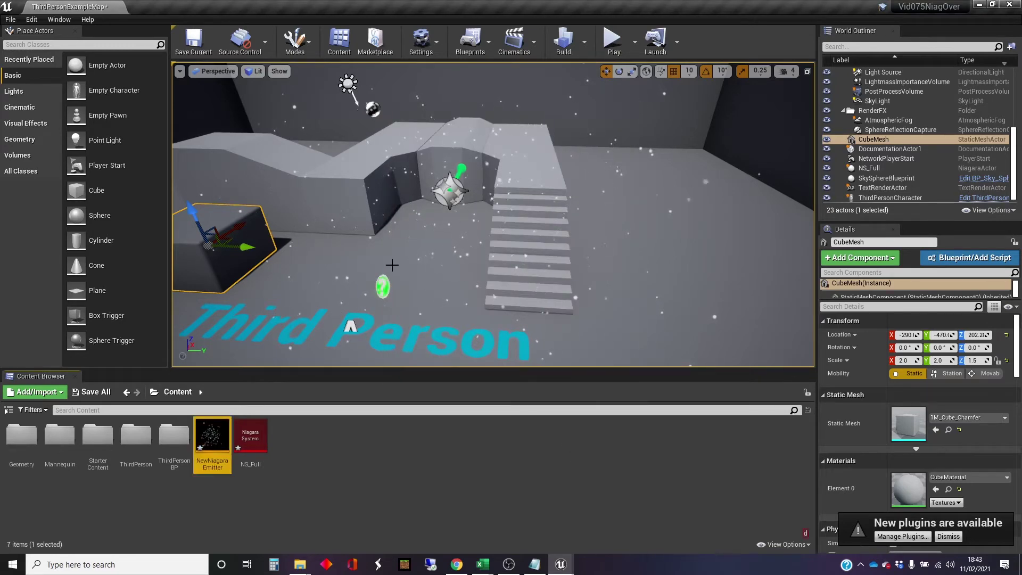
# - Try to place the new emitter asset directly in the level on the open floor beside the stairs
pyautogui.moveTo(479, 289); pyautogui.dragTo(538, 290, button='right')
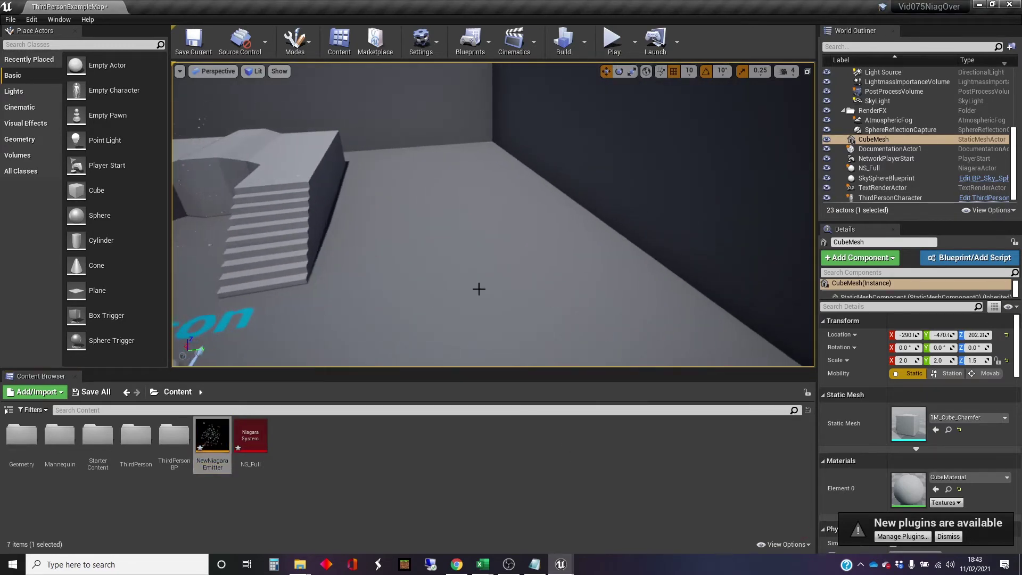
pyautogui.moveTo(213, 439); pyautogui.dragTo(476, 265)
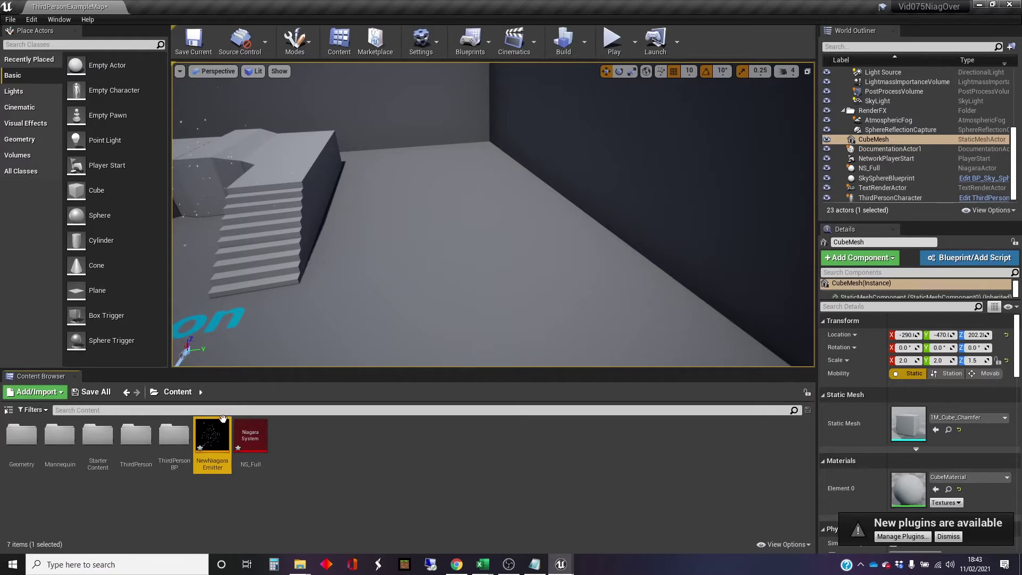
pyautogui.moveTo(223, 421); pyautogui.dragTo(411, 256)
pyautogui.moveTo(438, 281); pyautogui.dragTo(381, 277, button='right')
# - Open the new emitter to examine its node in the overview, compare it with the NS_Full system, and return to the level
pyautogui.doubleClick(207, 438)
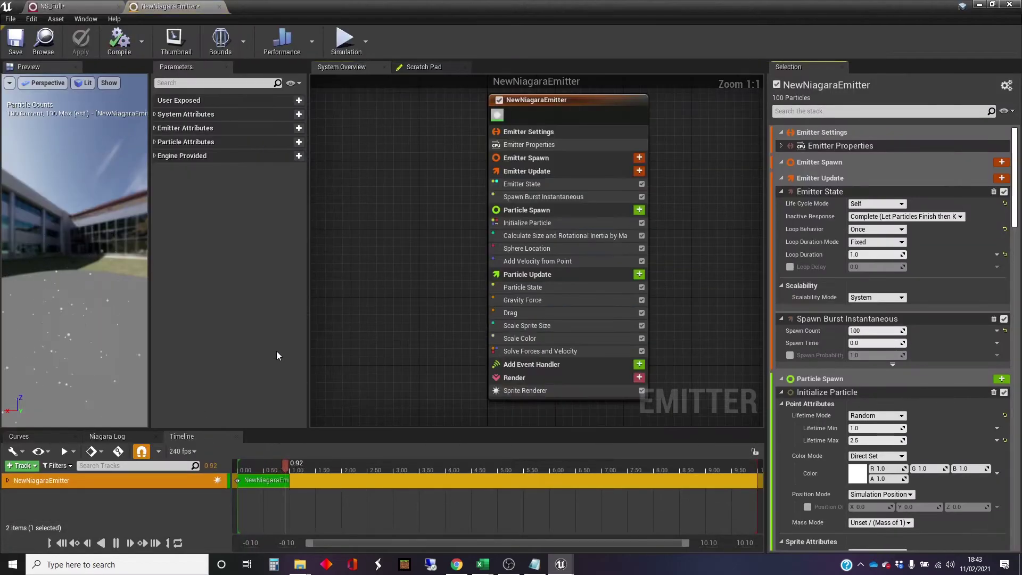
pyautogui.scroll(-2, 410, 193)
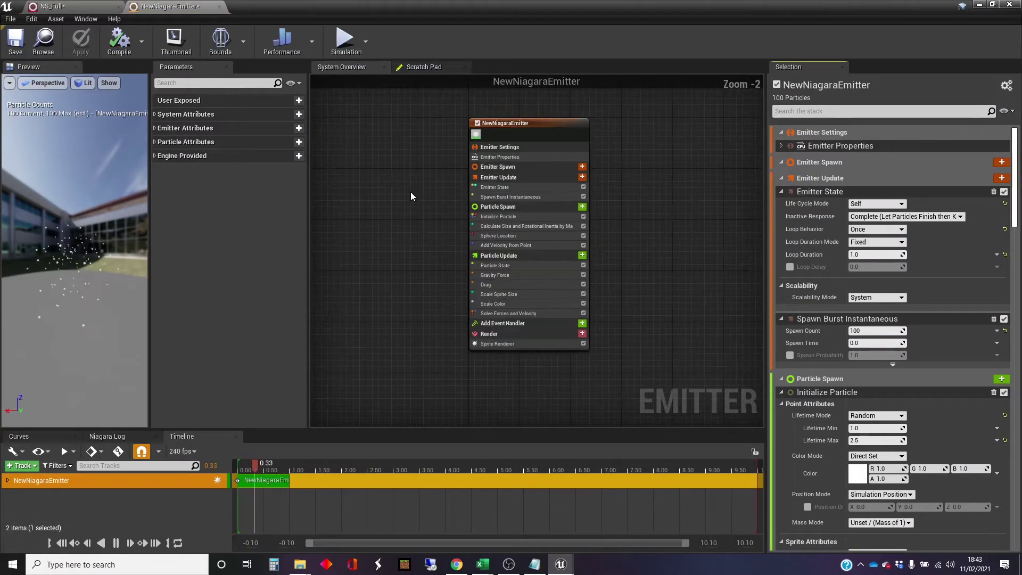
pyautogui.moveTo(411, 192); pyautogui.dragTo(392, 216, button='right')
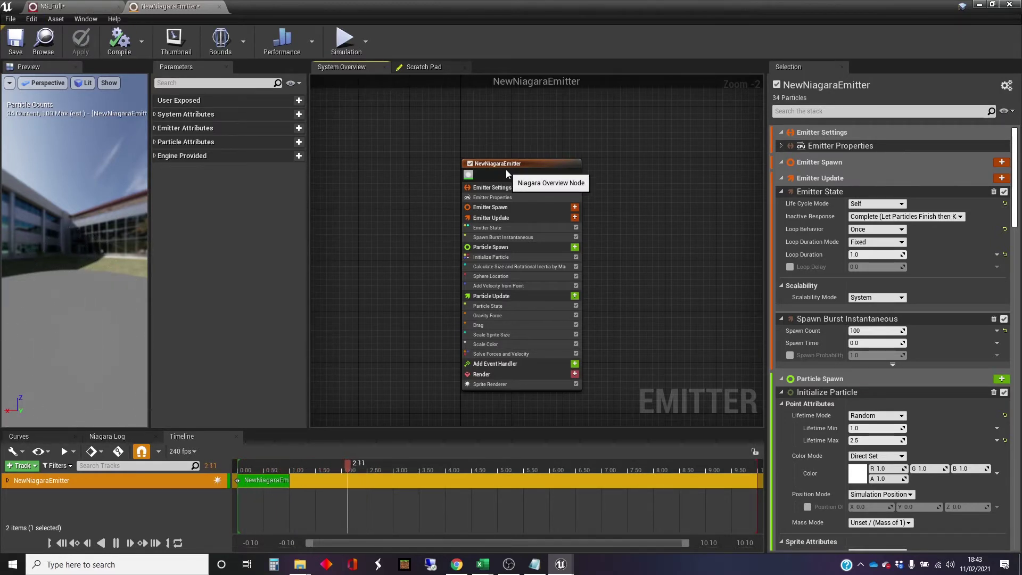
pyautogui.moveTo(506, 169); pyautogui.dragTo(481, 150)
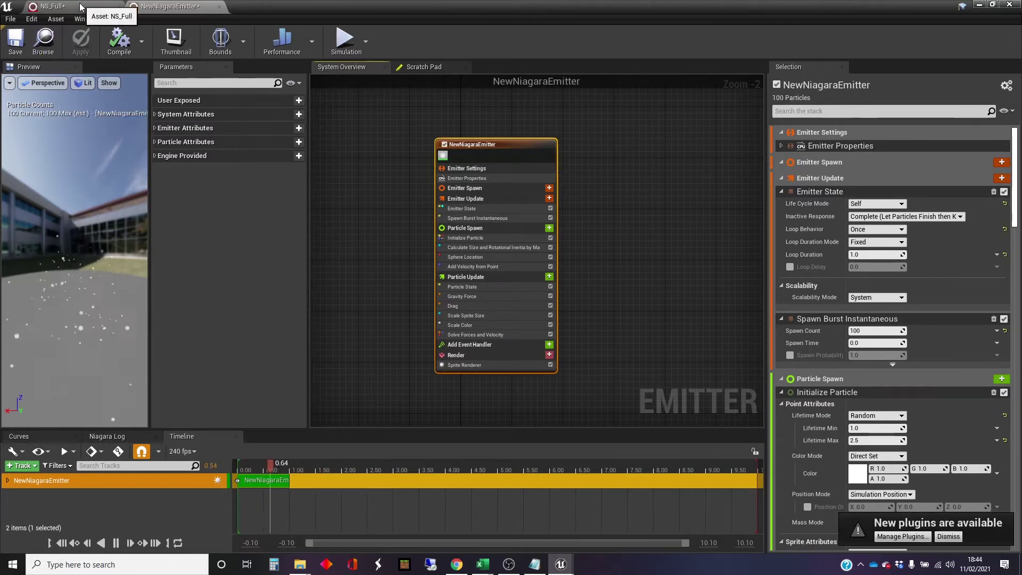
pyautogui.click(62, 6)
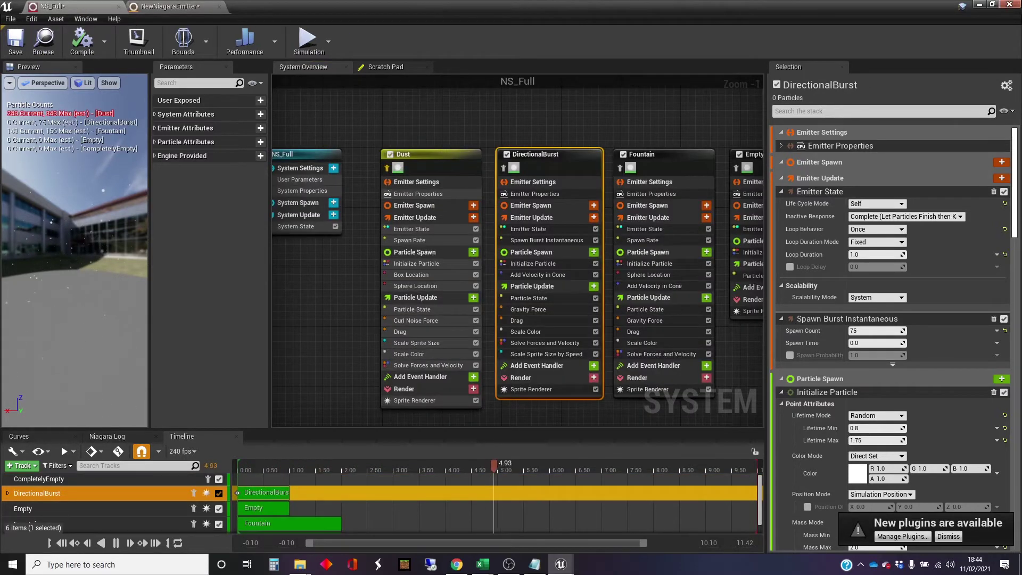
pyautogui.click(1010, 5)
# - Create an empty Niagara system in the Content folder and name it NS_Empty
pyautogui.rightClick(296, 437)
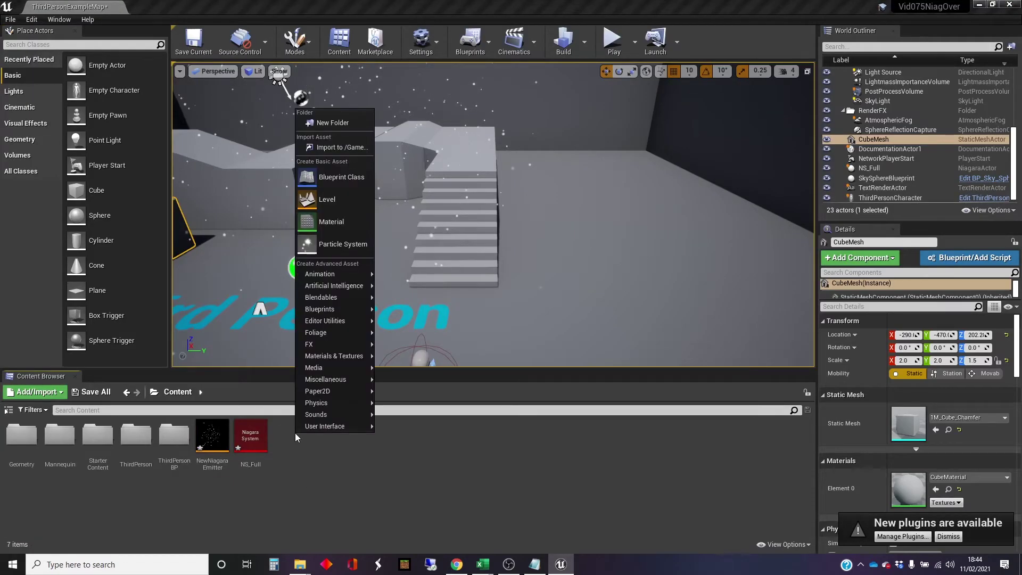
pyautogui.moveTo(333, 350)
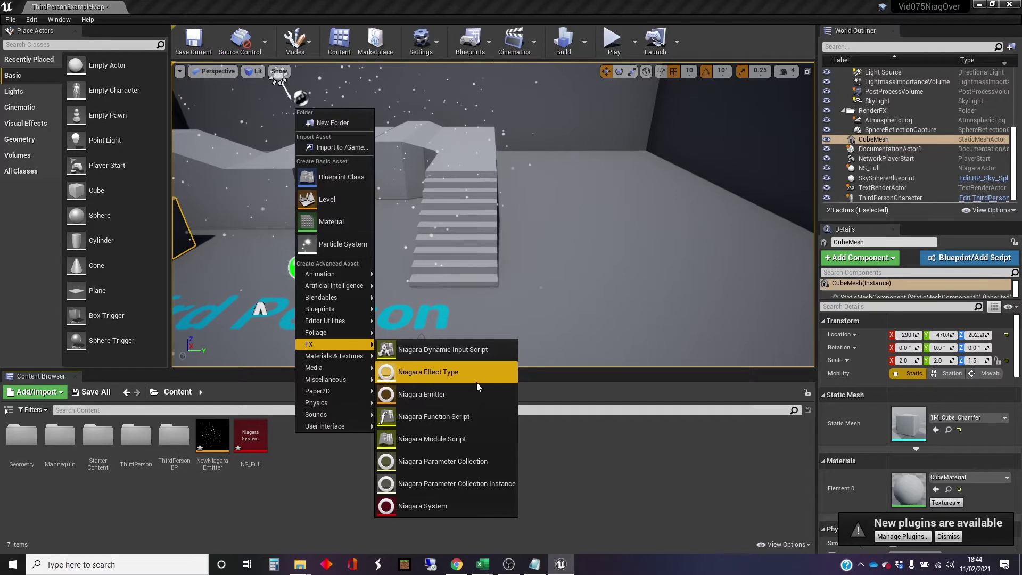
pyautogui.click(451, 506)
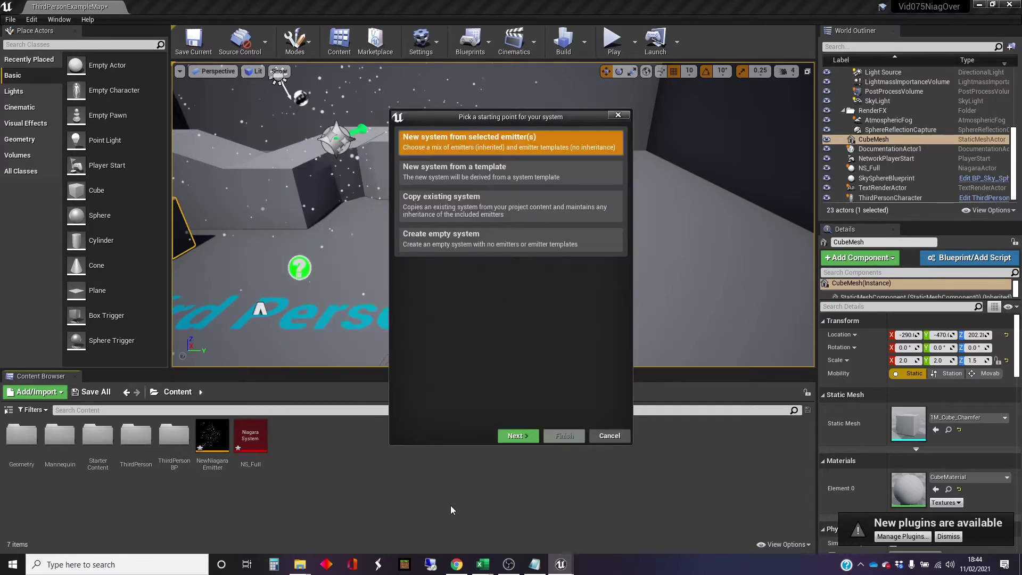
pyautogui.click(478, 244)
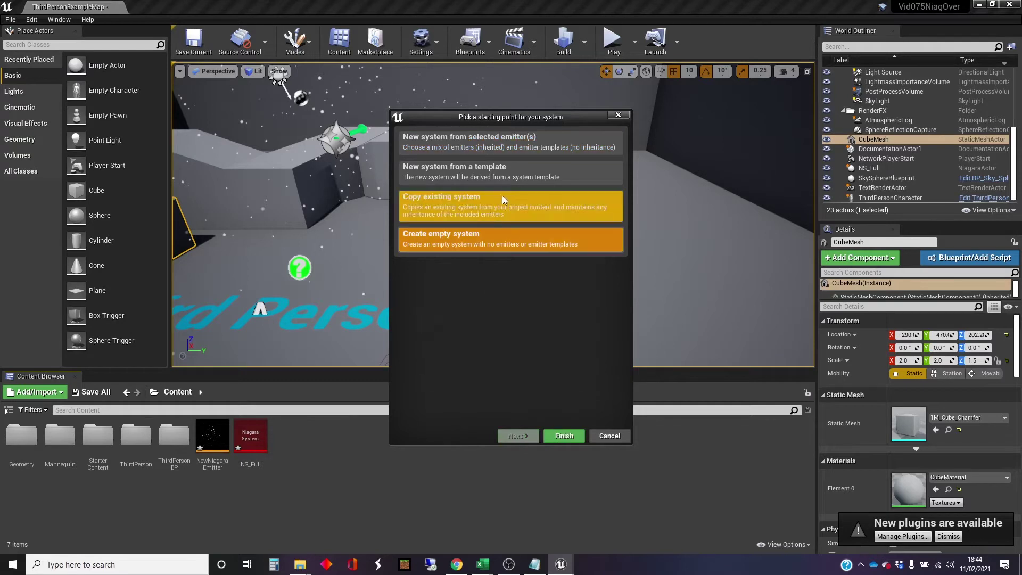
pyautogui.click(564, 436)
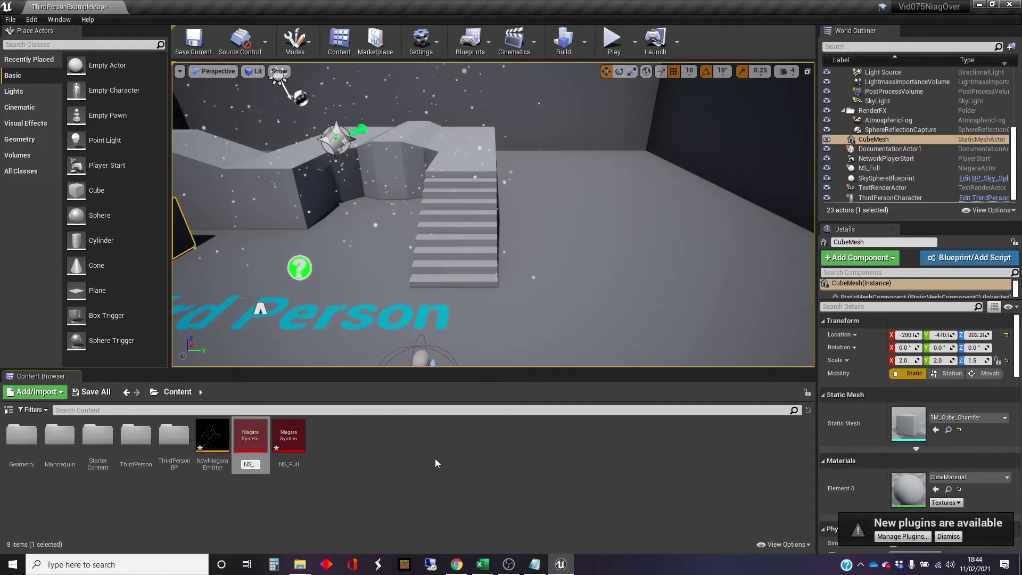
pyautogui.press('Return')
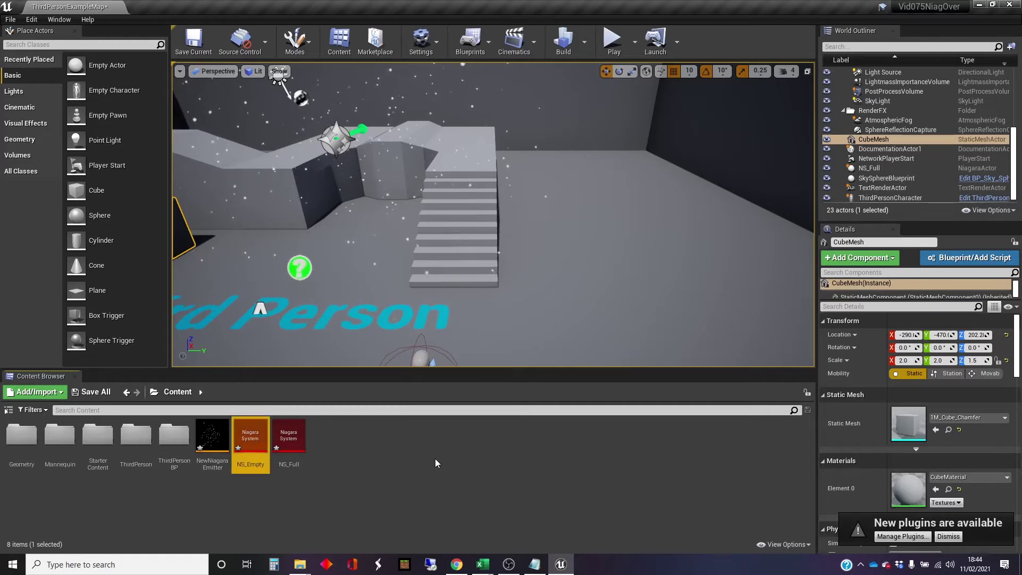
# - Open NS_Empty and select its system node to view the system settings
pyautogui.doubleClick(248, 434)
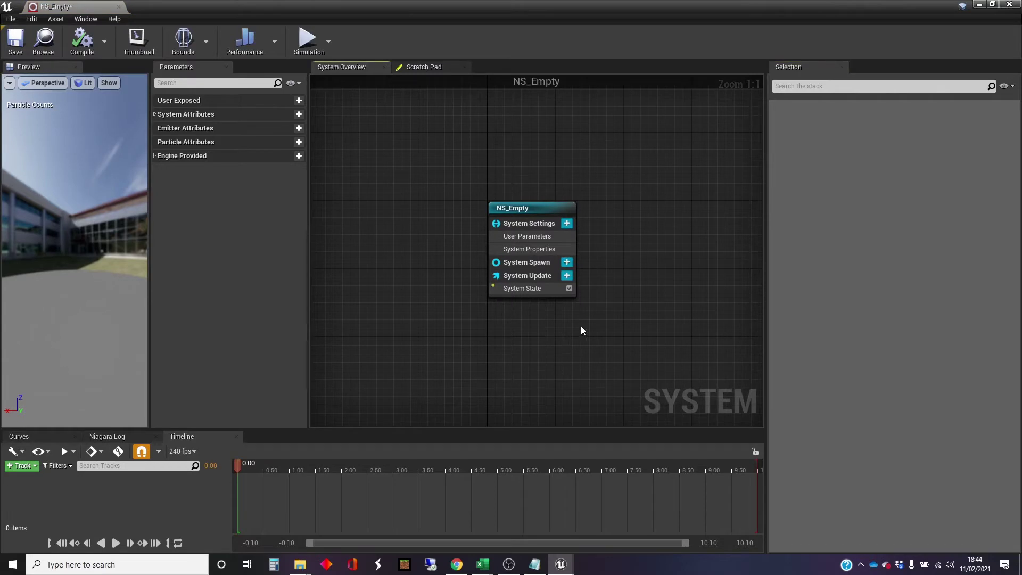
pyautogui.moveTo(617, 314); pyautogui.dragTo(524, 309, button='right')
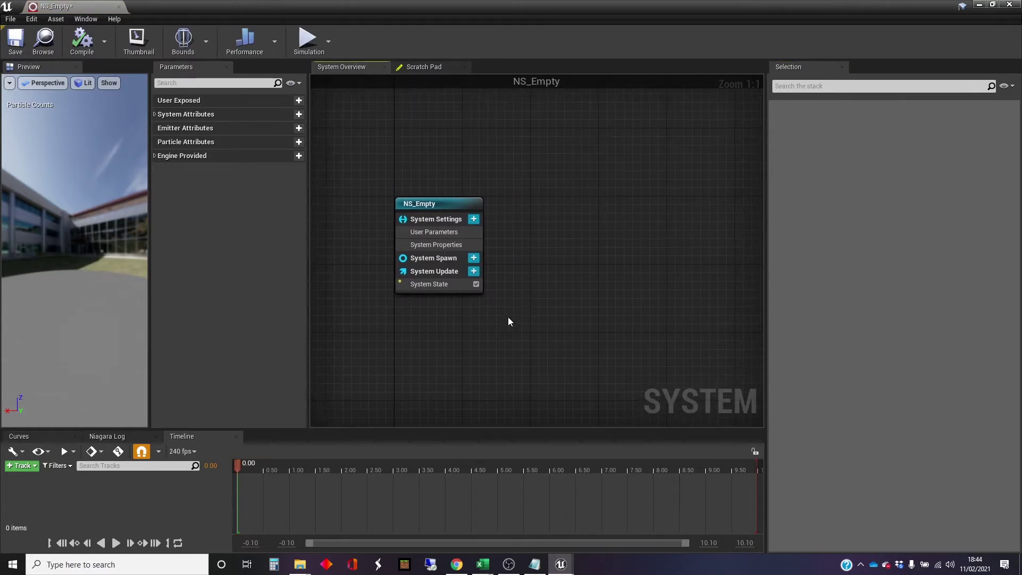
pyautogui.click(456, 209)
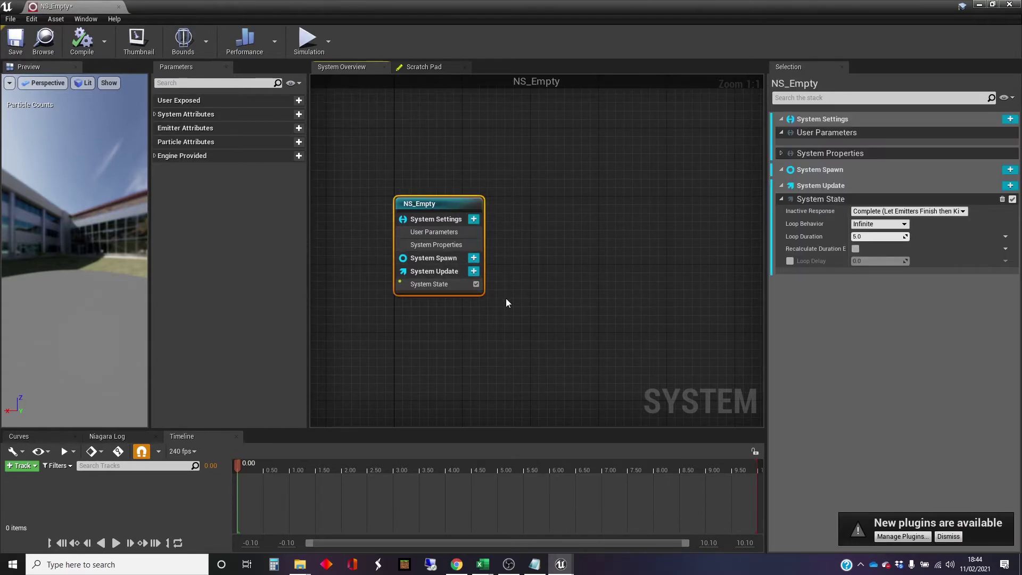
# - Look through the emitters available to add to NS_Empty without adding one, and return to the level editor
pyautogui.rightClick(557, 208)
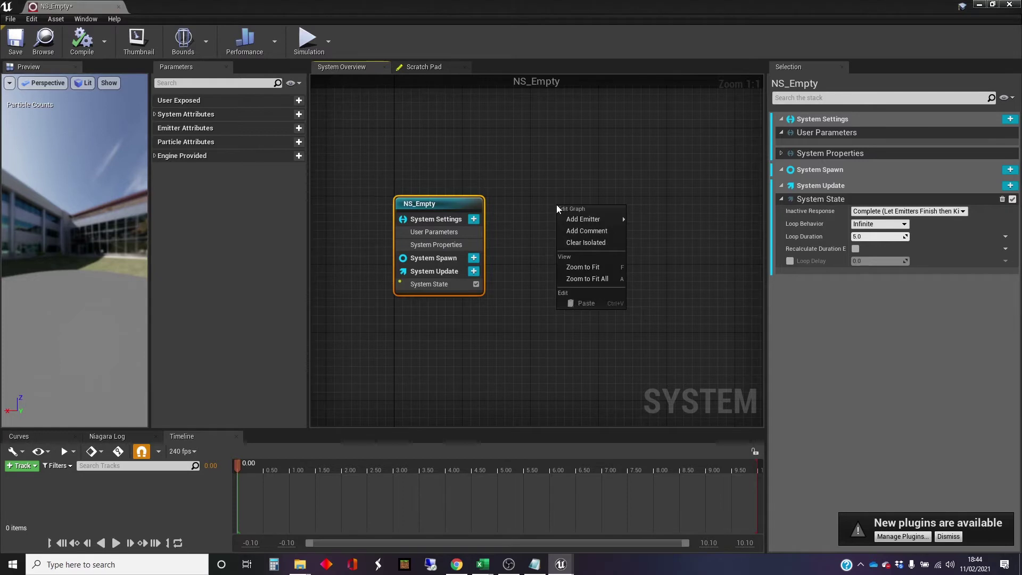
pyautogui.moveTo(578, 219)
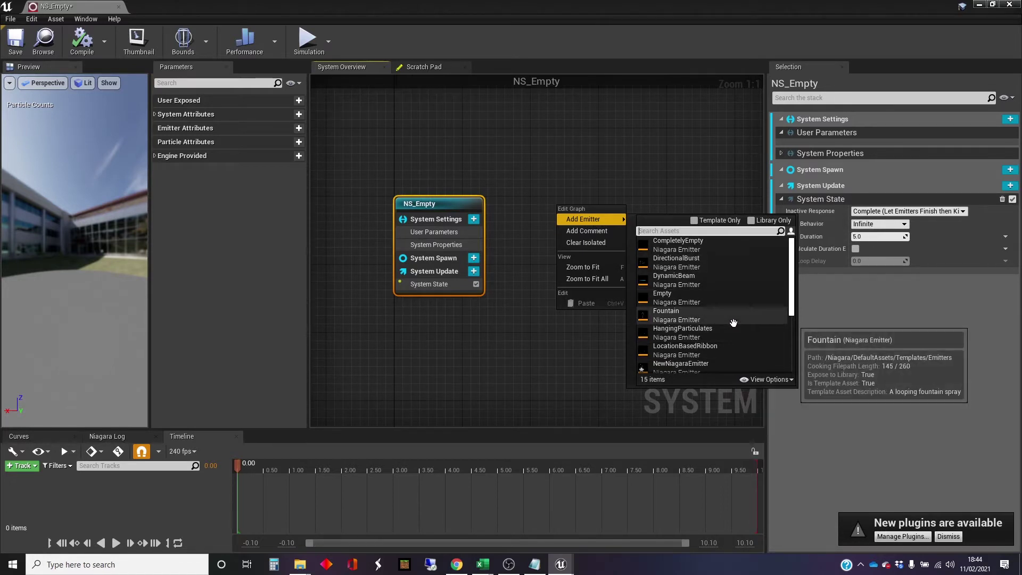
pyautogui.scroll(-5, 729, 314)
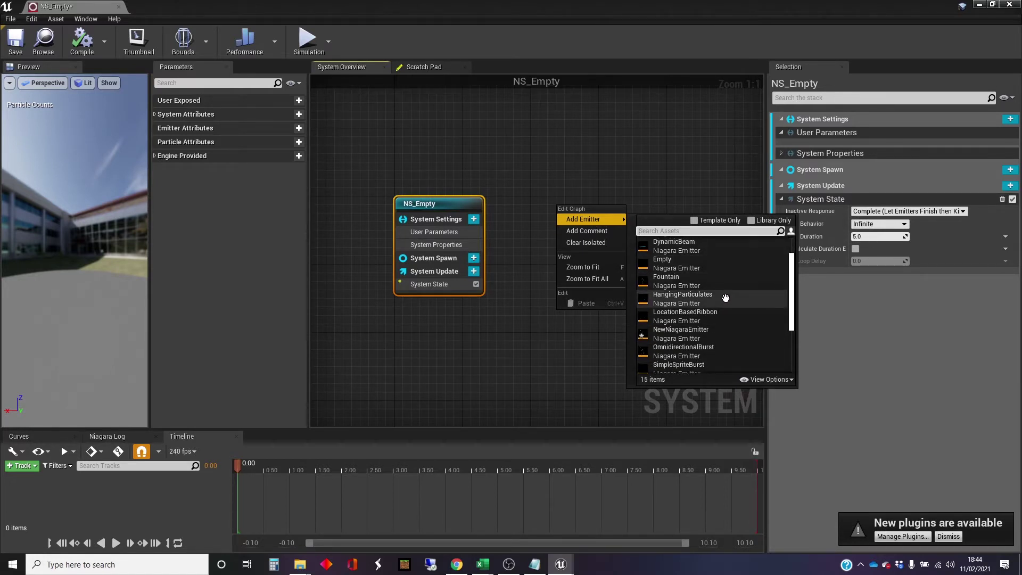
pyautogui.click(696, 105)
pyautogui.click(977, 5)
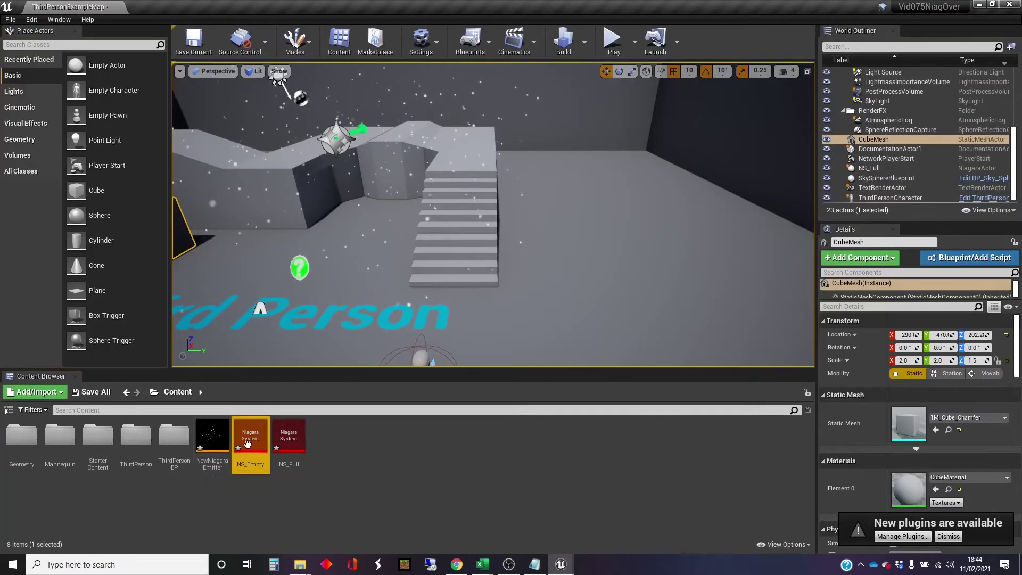
pyautogui.click(213, 469)
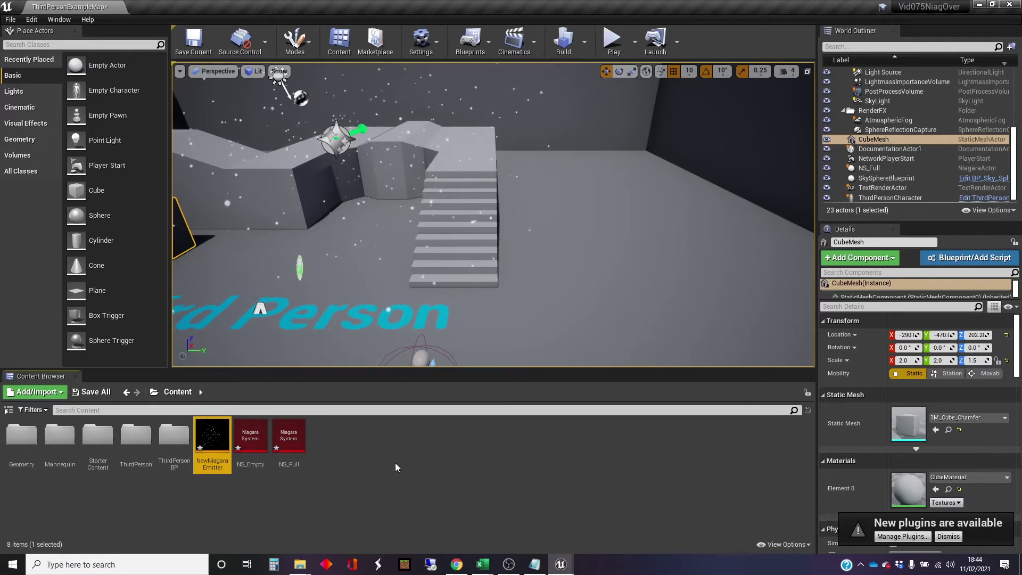
pyautogui.rightClick(209, 463)
pyautogui.press('Escape')
pyautogui.doubleClick(209, 463)
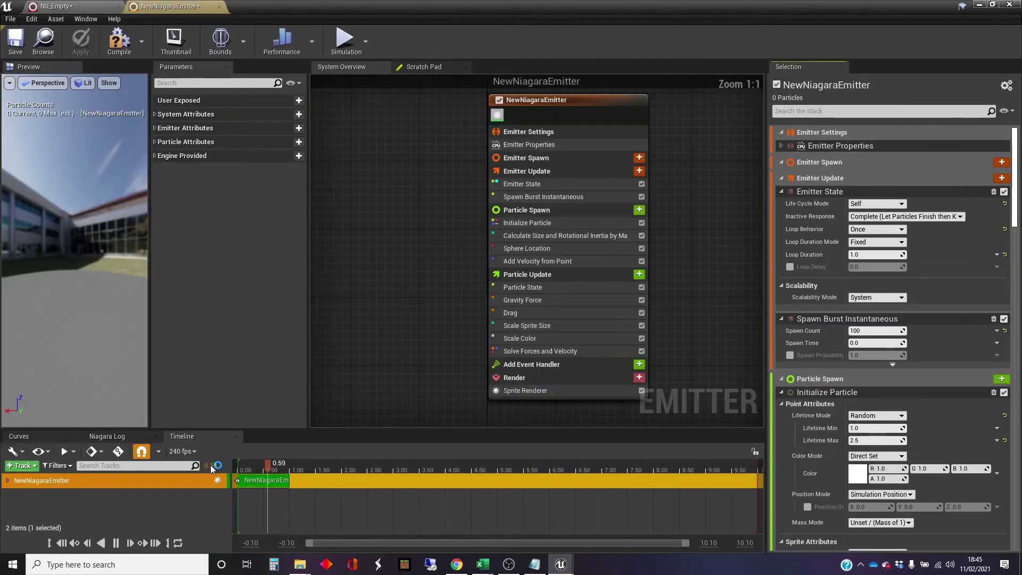
pyautogui.click(1008, 7)
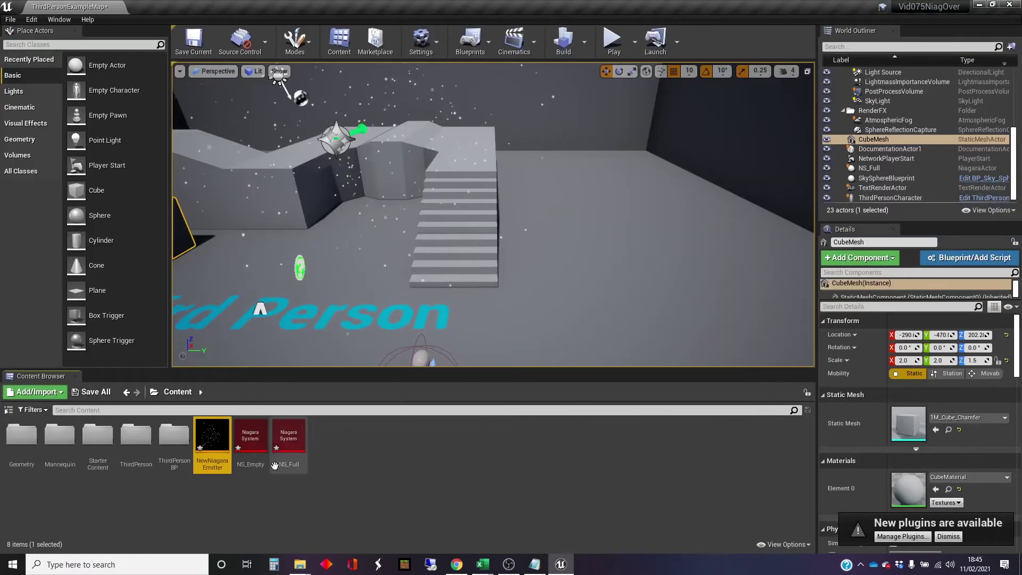
# - Rename the NewNiagaraEmitter asset as NE_Mine
pyautogui.click(210, 465)
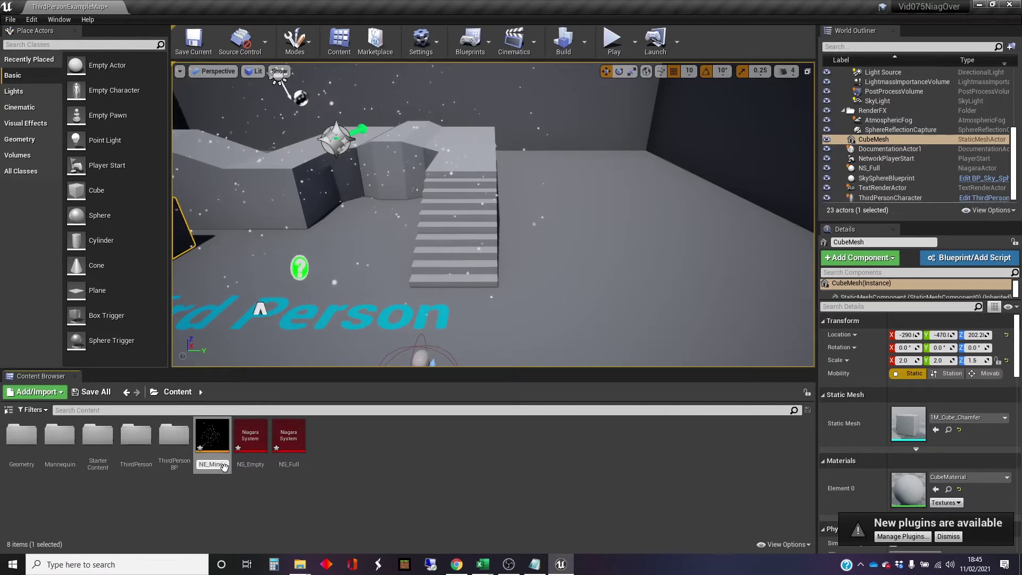
pyautogui.press('Return')
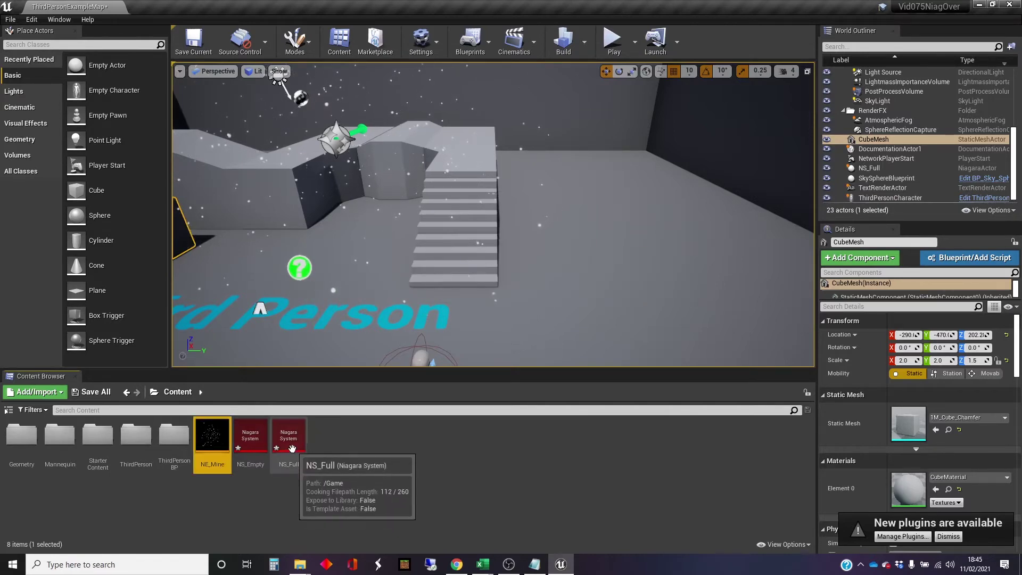
# - Open NS_Empty, add the existing NE_Mine emitter to it, and position the emitter node beside the system node
pyautogui.doubleClick(250, 436)
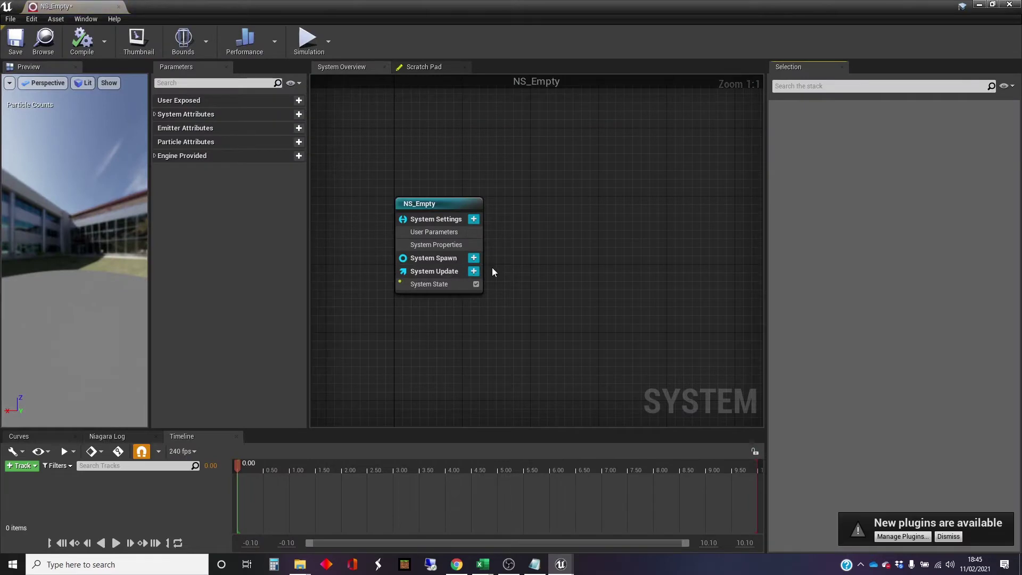
pyautogui.rightClick(544, 218)
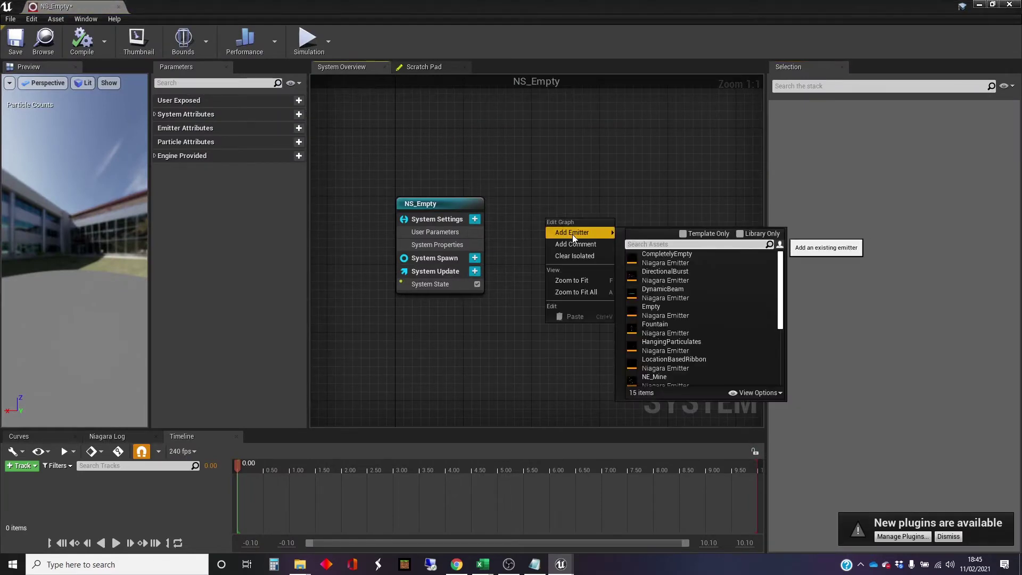
pyautogui.scroll(-1, 721, 319)
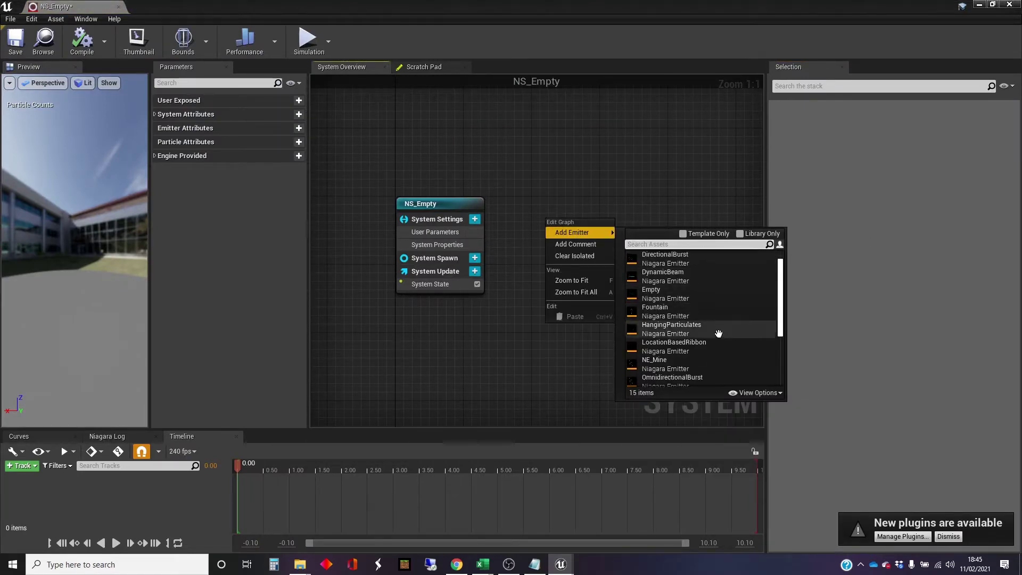
pyautogui.click(698, 361)
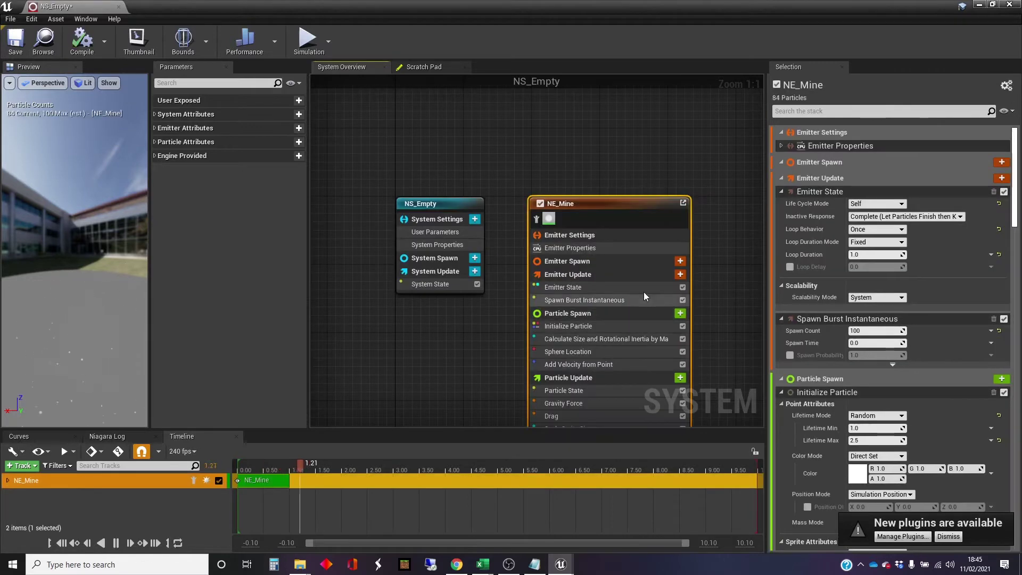
pyautogui.scroll(-1, 654, 169)
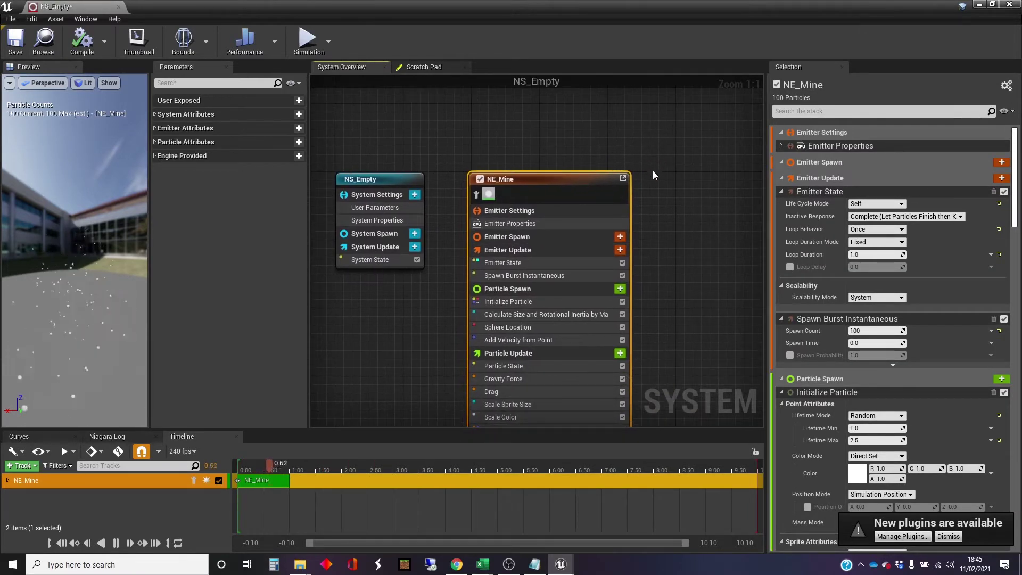
pyautogui.moveTo(669, 295); pyautogui.dragTo(665, 263, button='right')
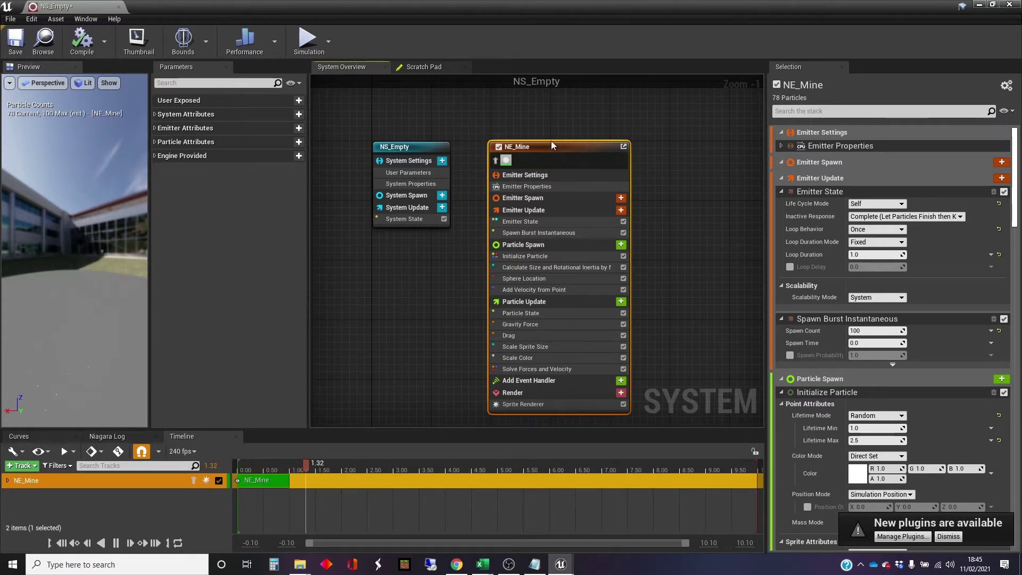
pyautogui.moveTo(552, 150)
pyautogui.mouseDown()
pyautogui.moveTo(531, 127)
pyautogui.moveTo(539, 134)
pyautogui.mouseUp()
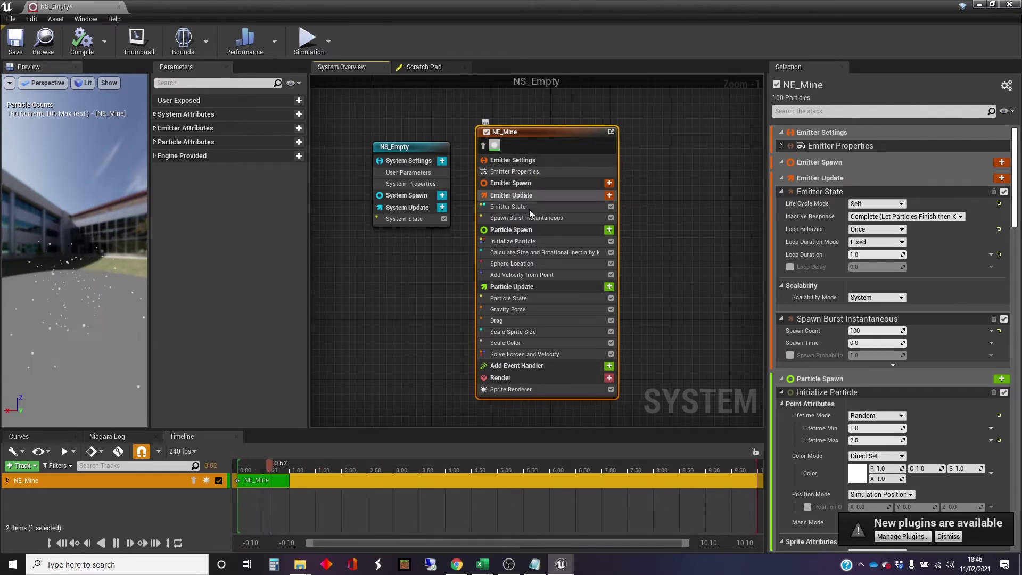
# - View the Emitter Properties of the NE_Mine node, leaving its name as it is
pyautogui.click(544, 135)
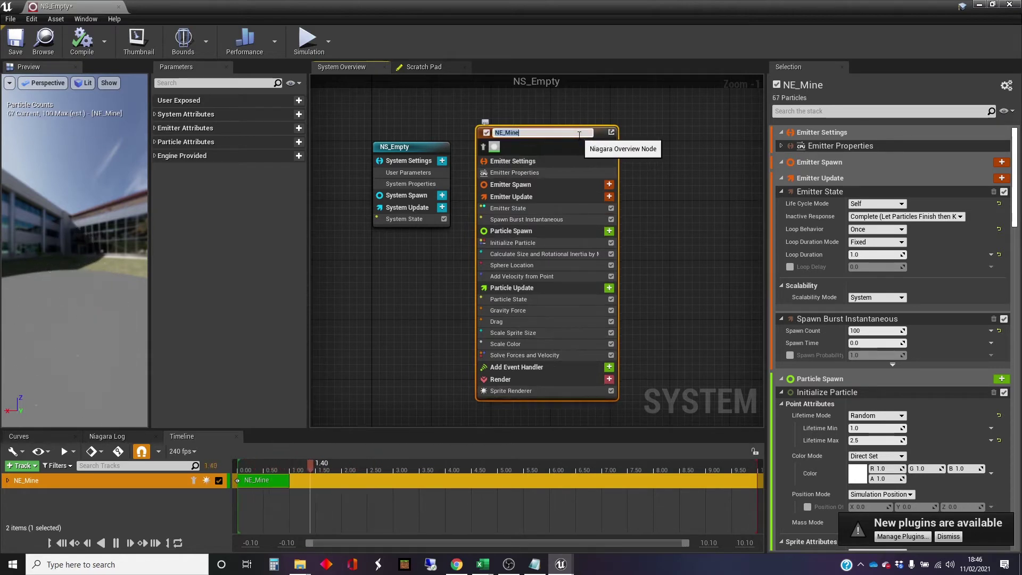
pyautogui.click(605, 145)
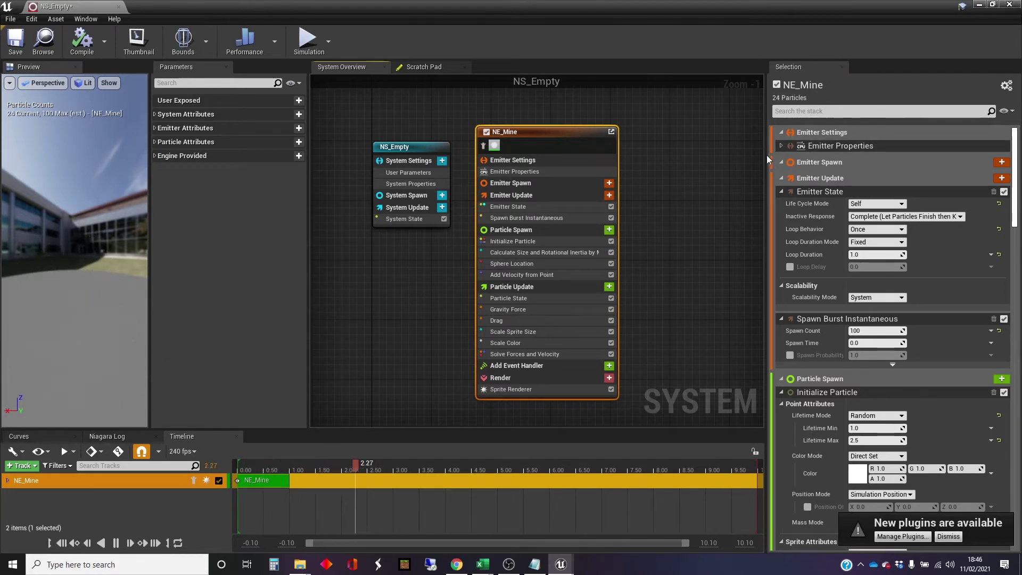
pyautogui.click(554, 172)
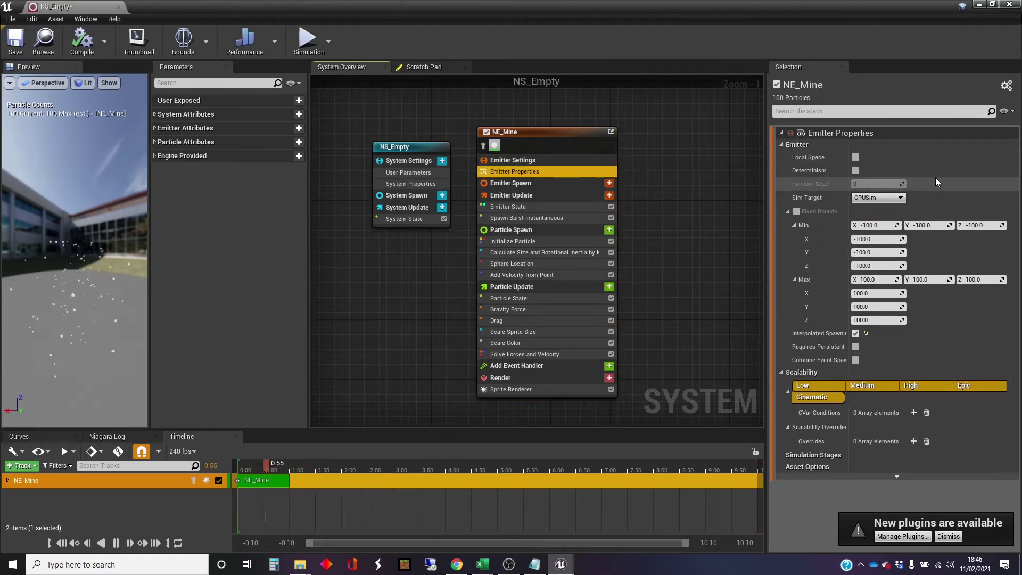
# - Select the whole NE_Mine emitter and collapse its Emitter Spawn, Emitter Update, Particle Spawn, Particle Update and Render sections
pyautogui.click(564, 135)
pyautogui.click(780, 147)
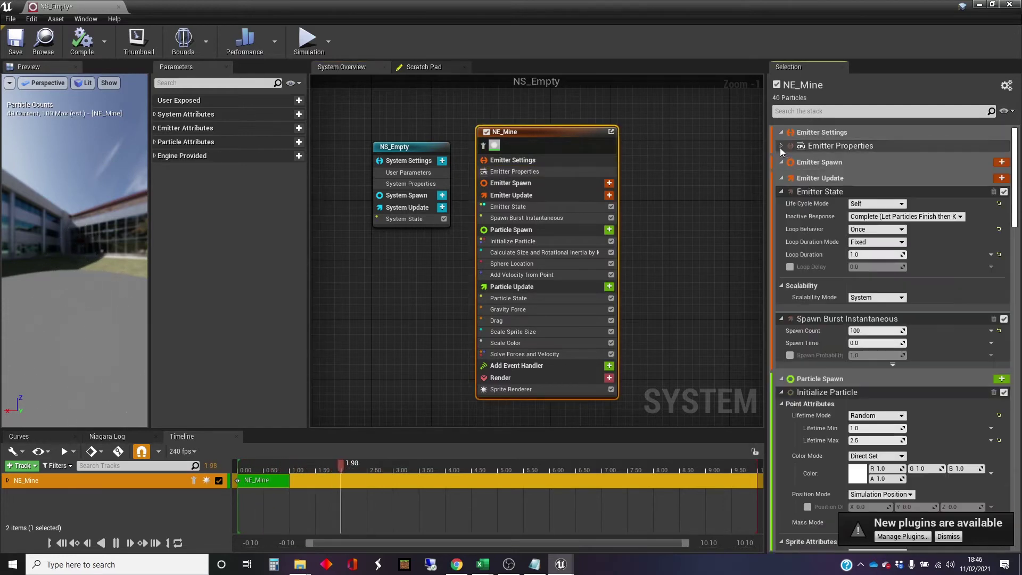
pyautogui.click(781, 162)
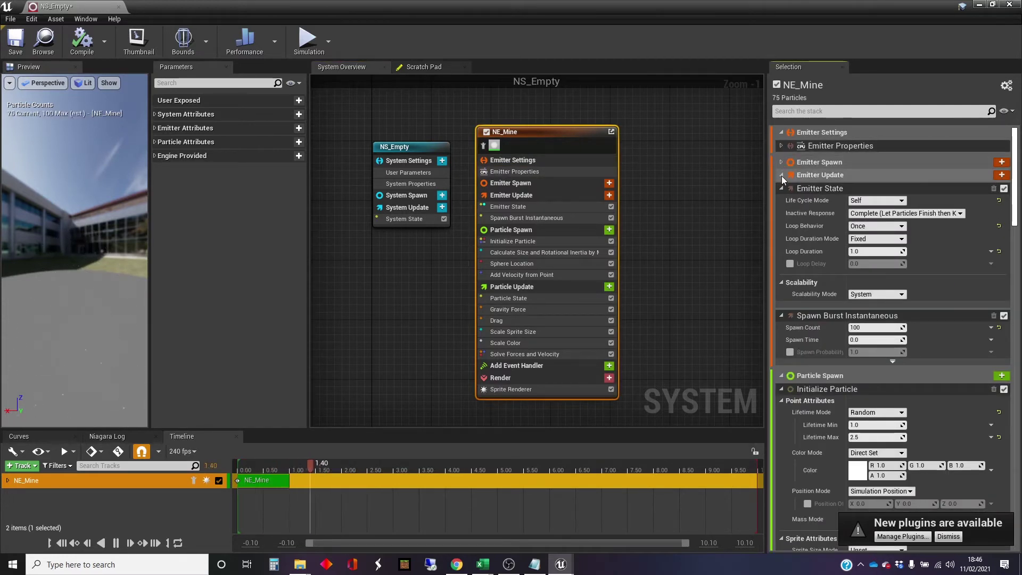
pyautogui.click(781, 176)
pyautogui.click(781, 188)
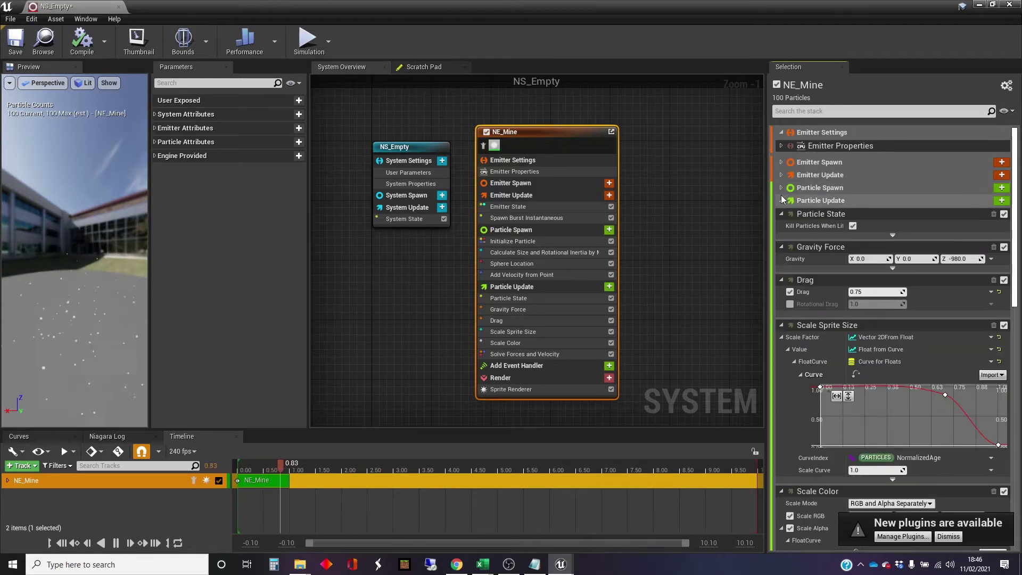
pyautogui.click(781, 201)
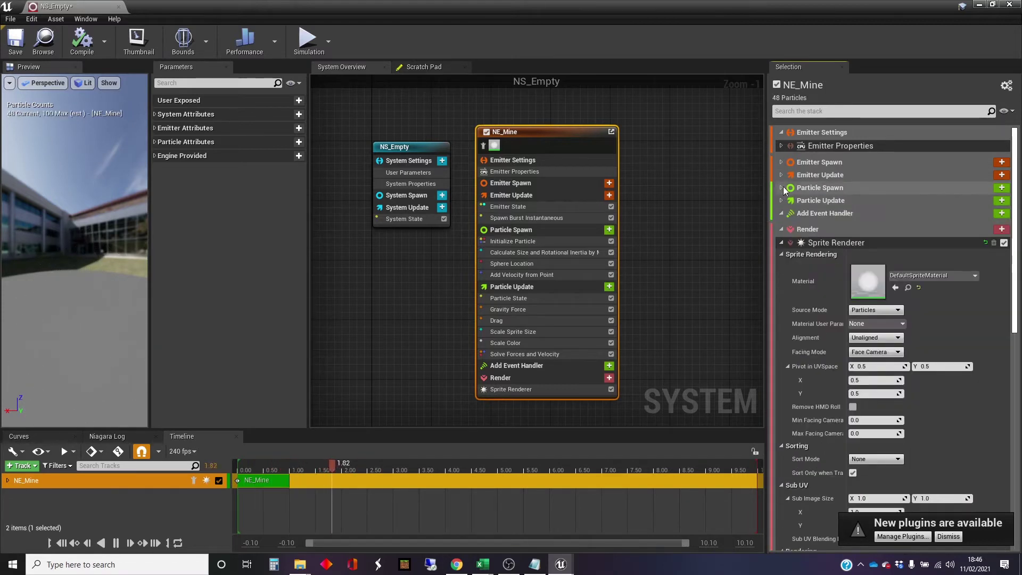
pyautogui.click(781, 229)
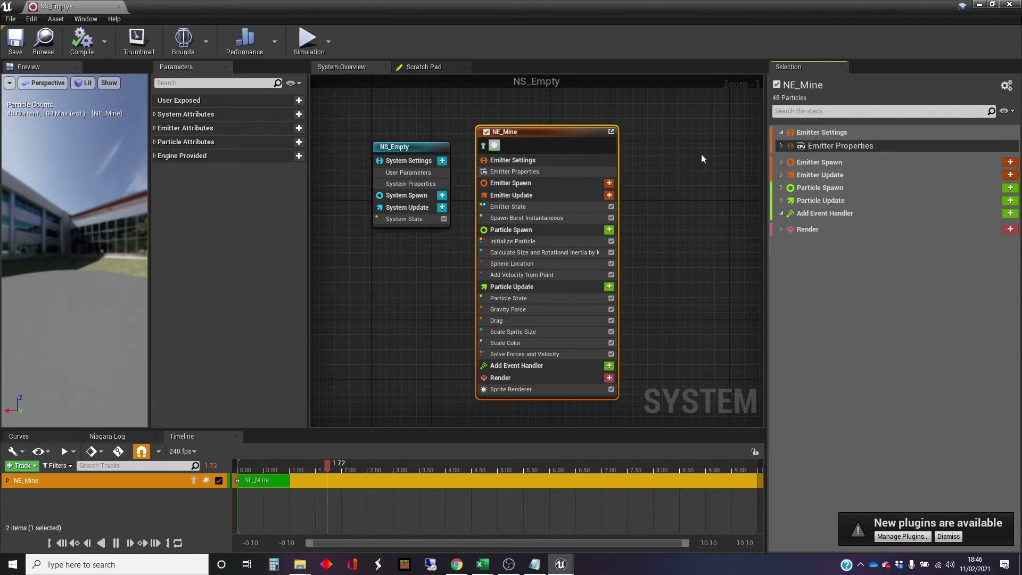
# - Examine NE_Mine's stages in order: Emitter Settings, Emitter Spawn, Emitter Update, Particle Spawn, Particle Update and Render
pyautogui.click(575, 164)
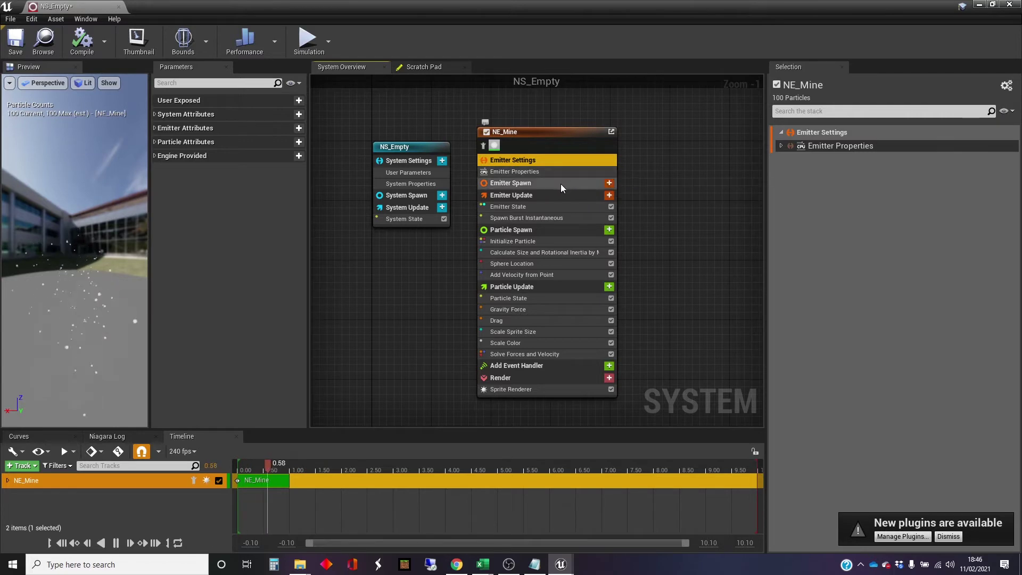
pyautogui.click(558, 185)
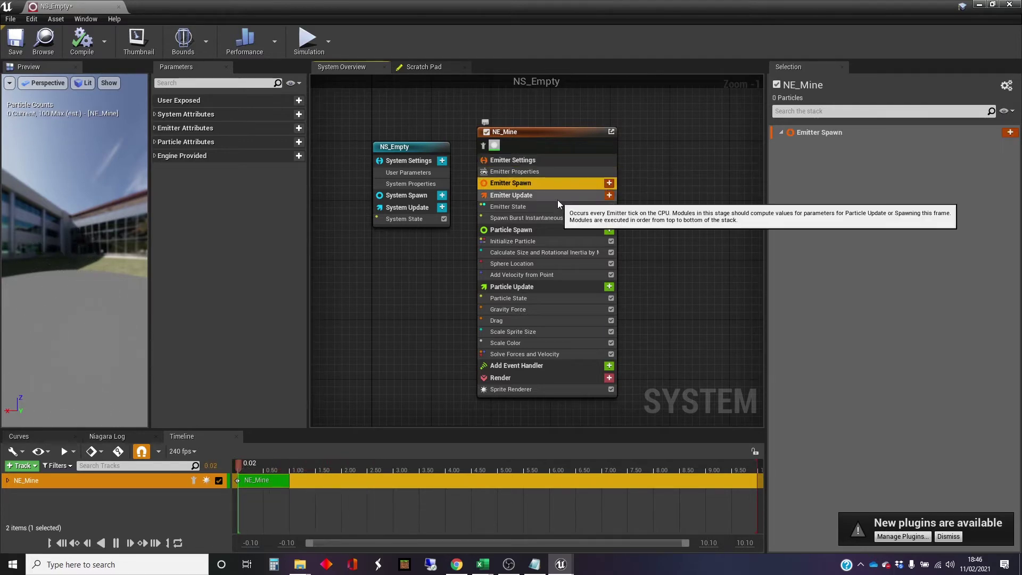
pyautogui.click(557, 200)
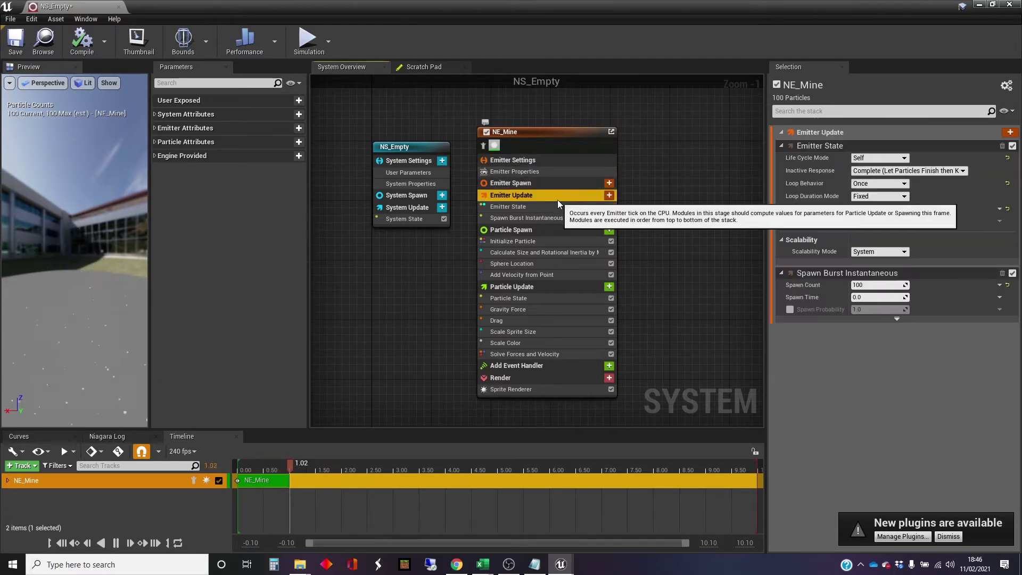
pyautogui.click(558, 232)
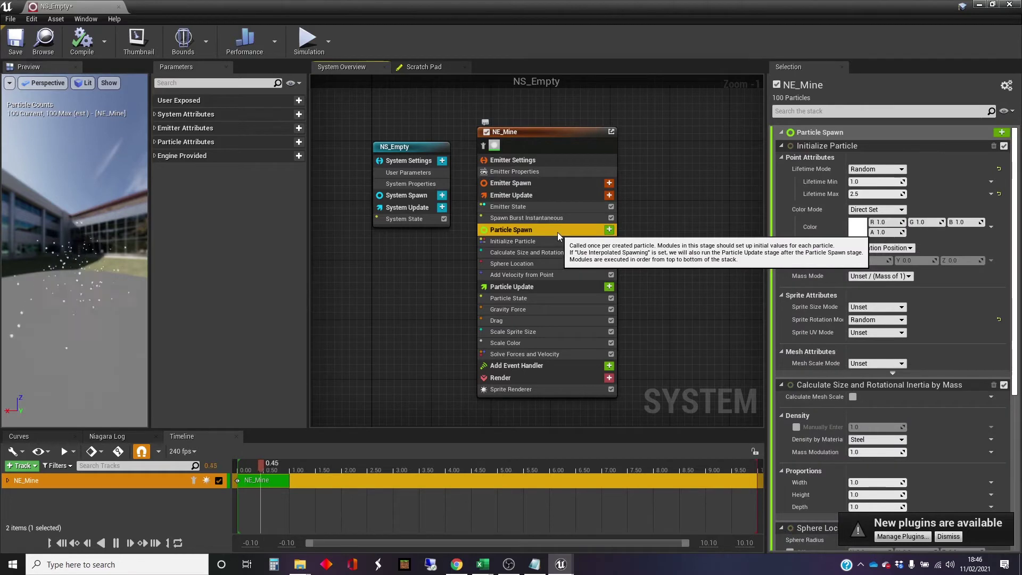
pyautogui.click(565, 288)
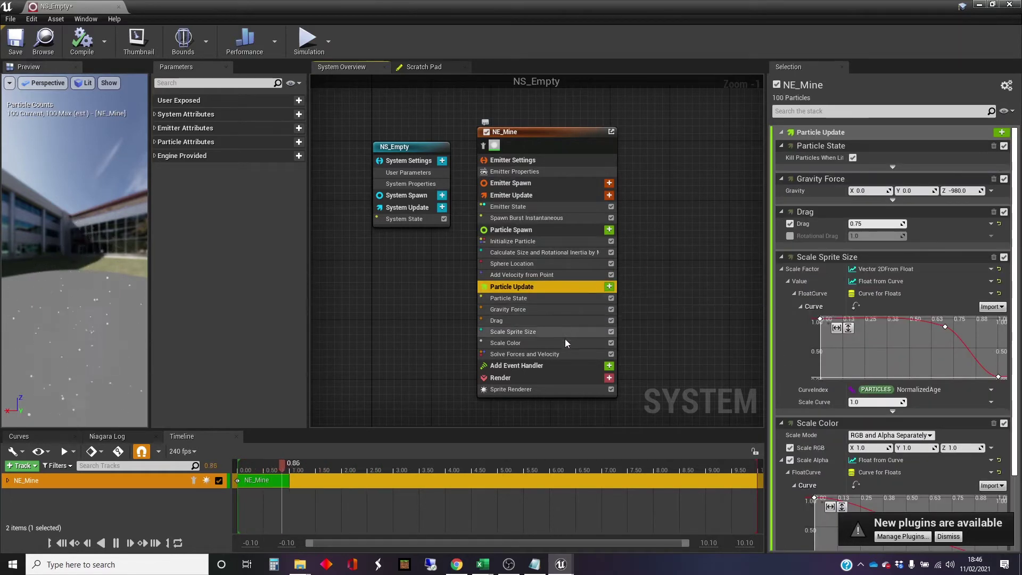
pyautogui.click(566, 380)
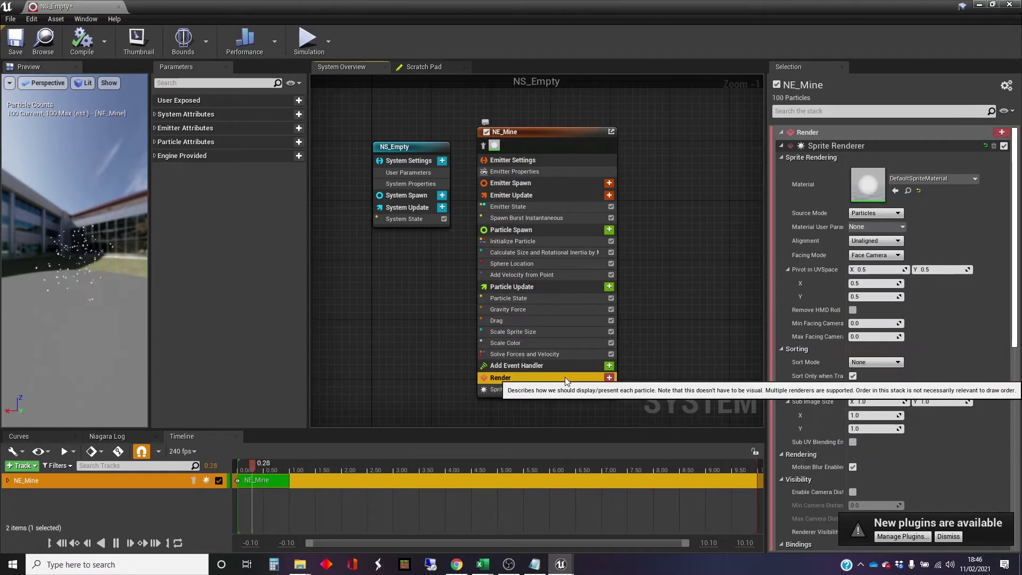
pyautogui.click(561, 161)
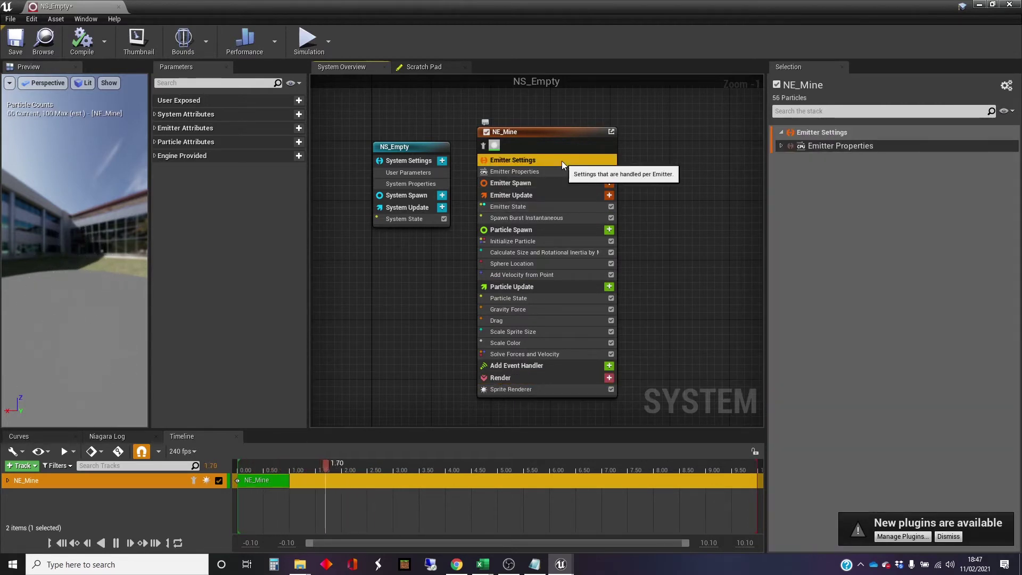
pyautogui.click(555, 184)
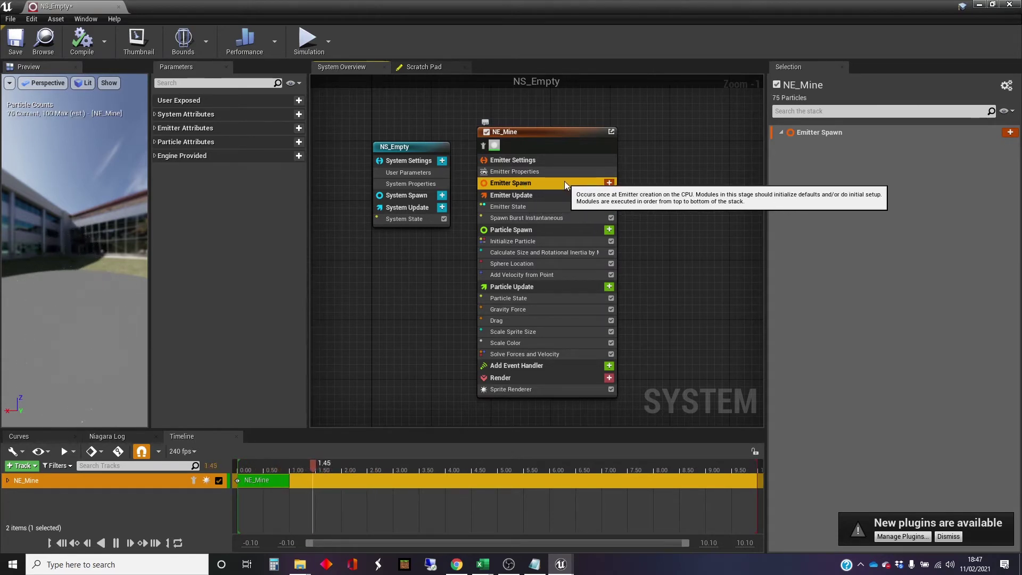
pyautogui.click(540, 196)
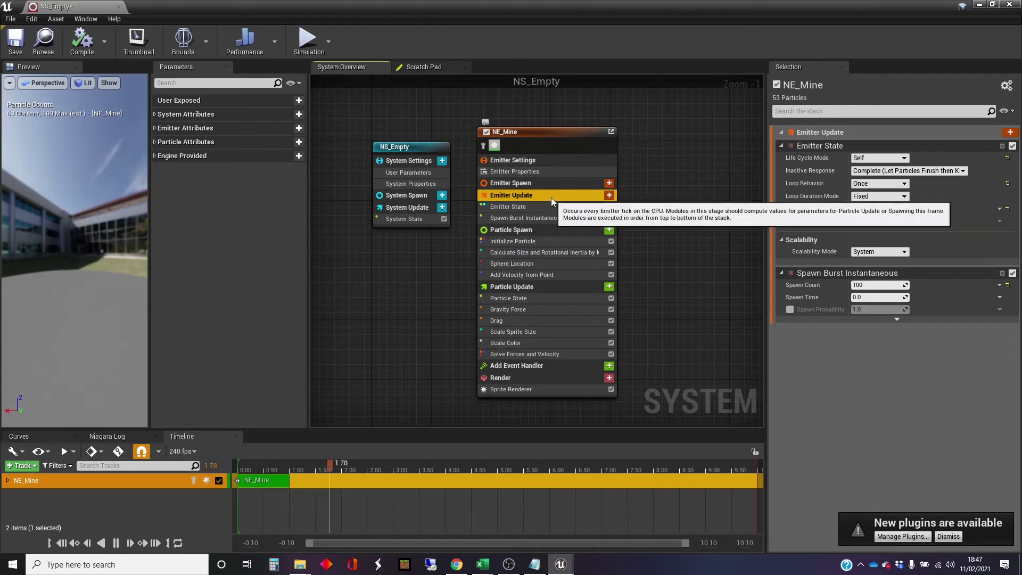
pyautogui.click(538, 229)
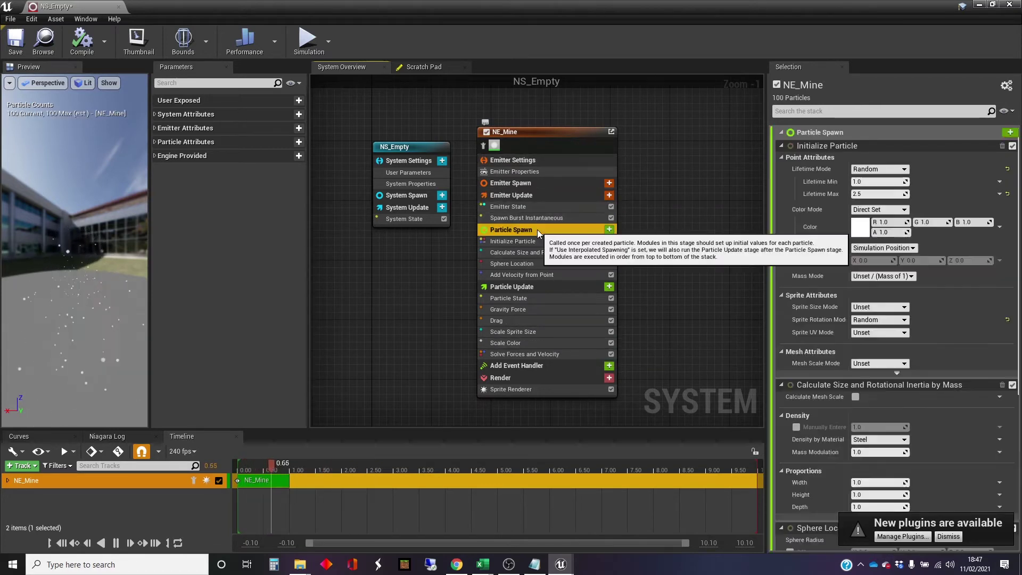
pyautogui.click(533, 288)
pyautogui.click(532, 378)
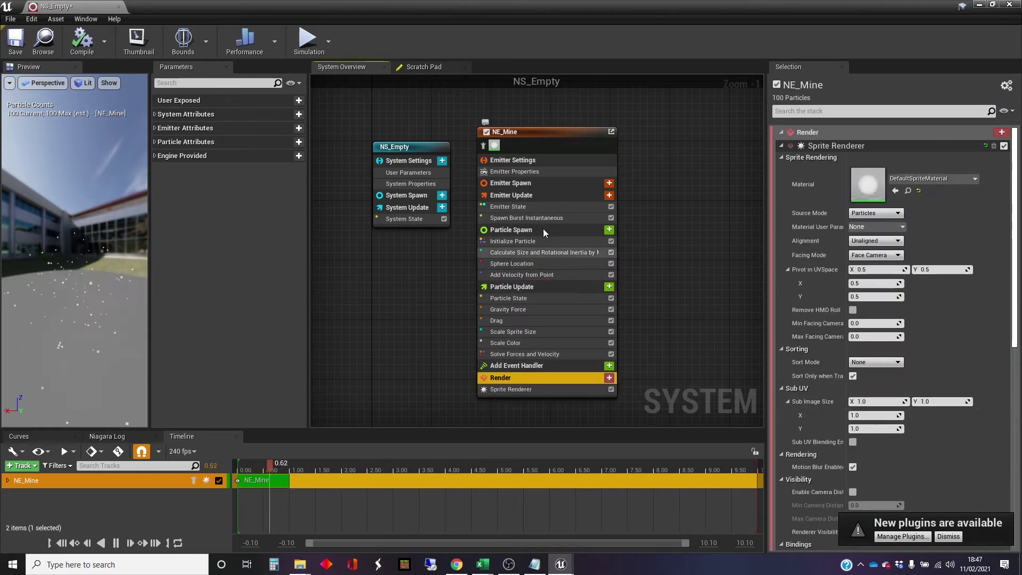
# - Review the modules in NE_Mine's Emitter Update, Particle Spawn and Particle Update stages, and the Sprite Renderer under Render
pyautogui.click(547, 197)
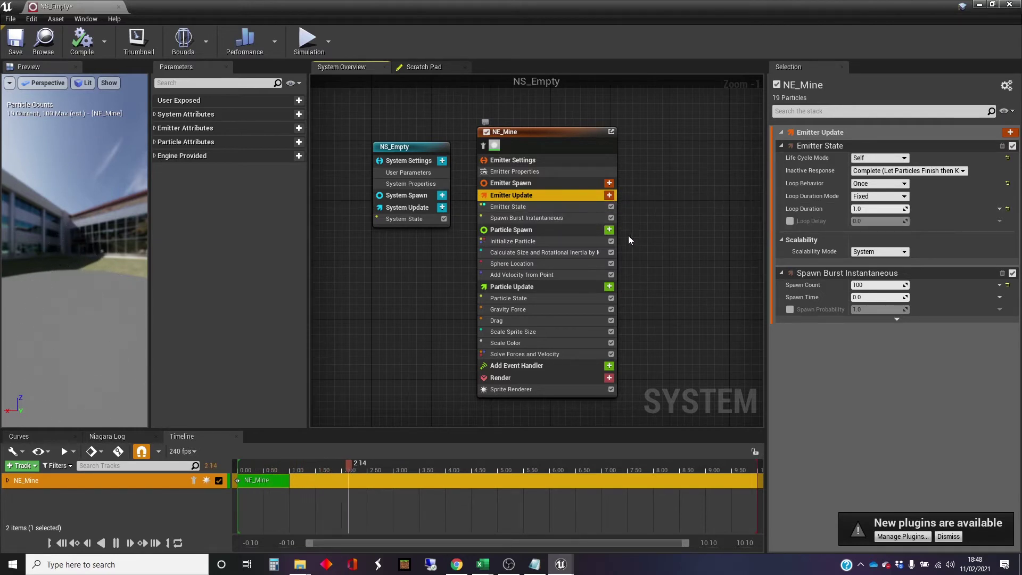
pyautogui.click(560, 229)
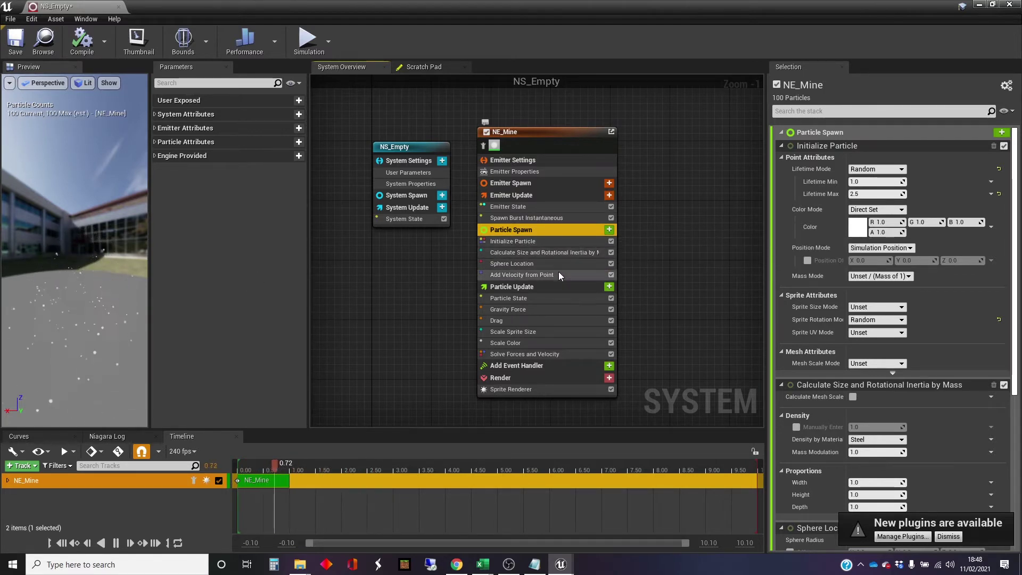
pyautogui.click(539, 289)
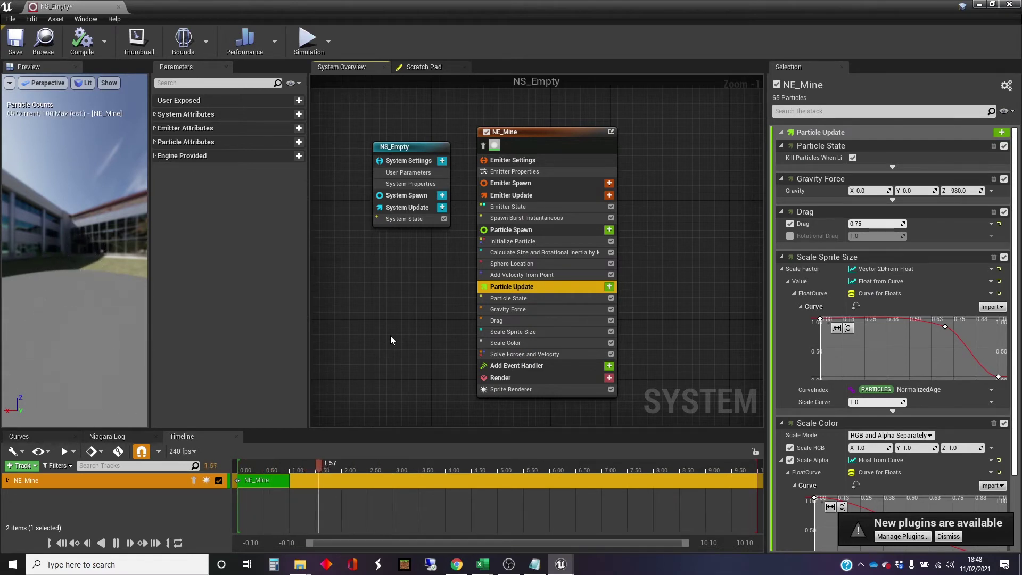
pyautogui.click(522, 378)
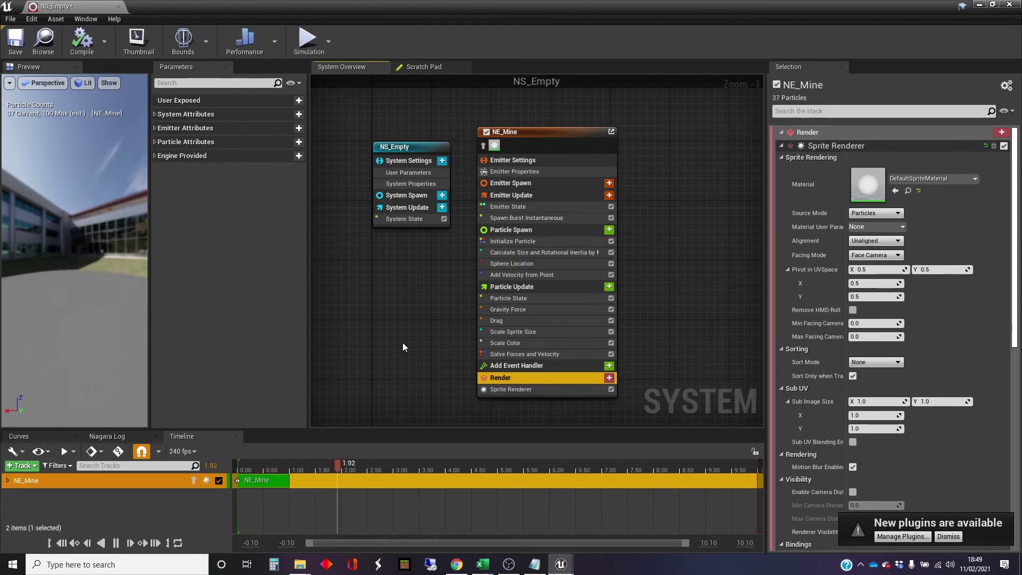
pyautogui.click(512, 389)
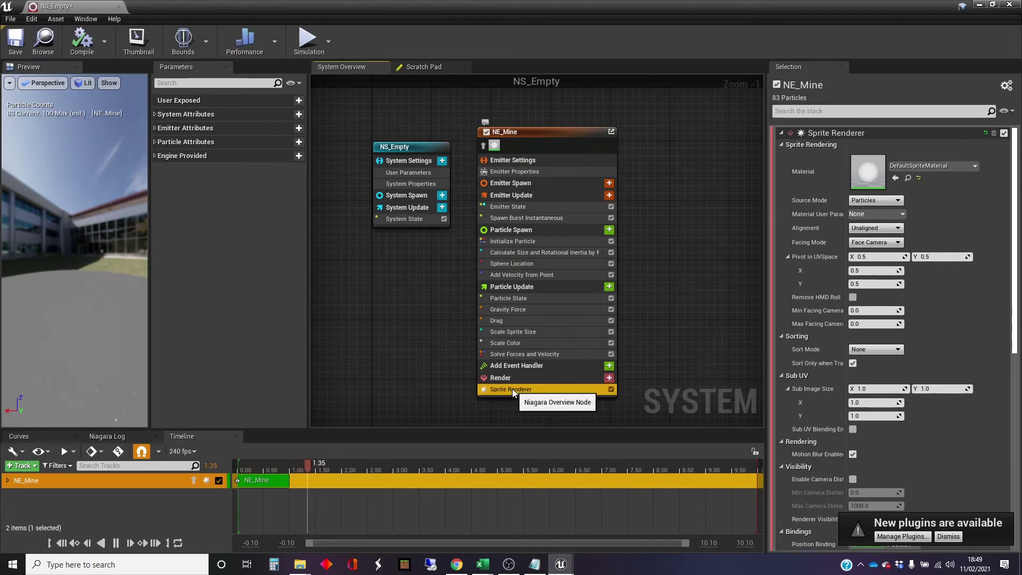
pyautogui.click(509, 377)
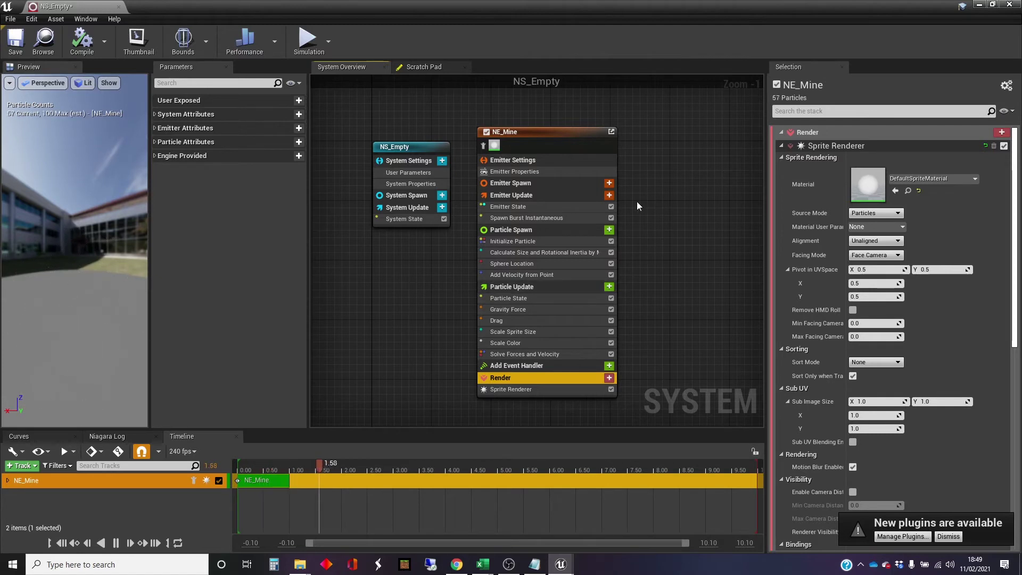
pyautogui.click(512, 199)
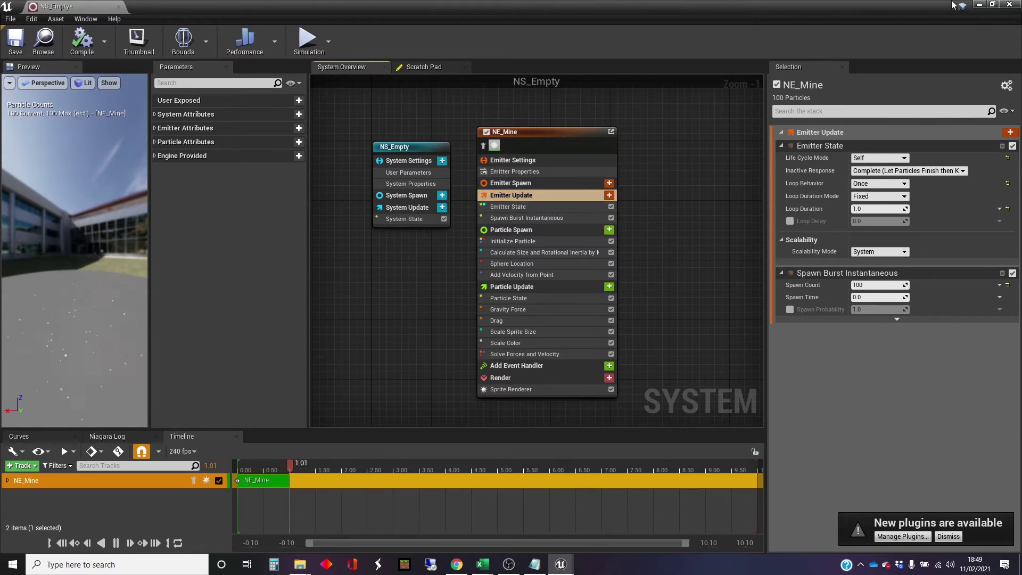
# - Return to the level editor and open the NS_Full system from the Content folder
pyautogui.click(980, 5)
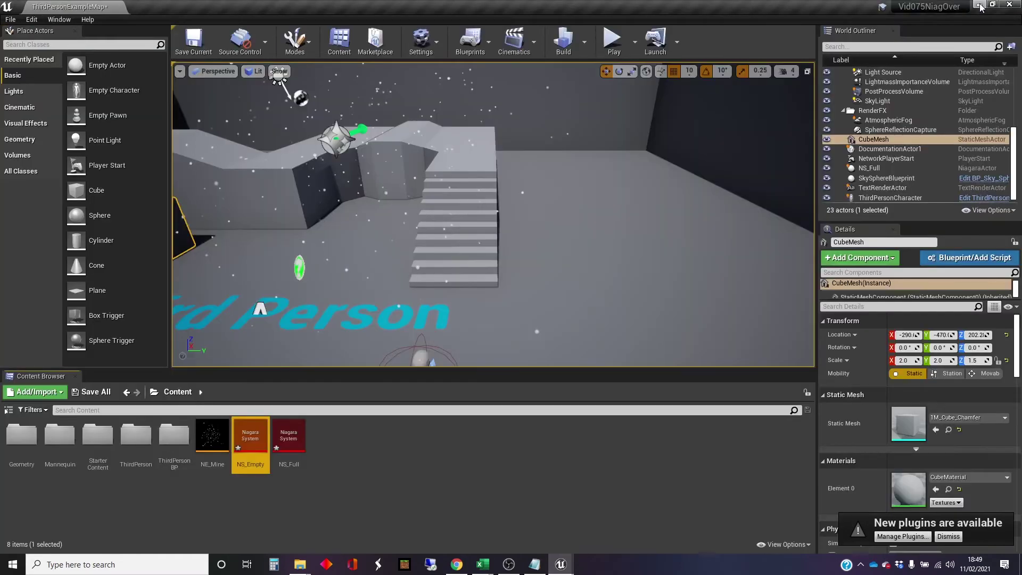
pyautogui.doubleClick(288, 437)
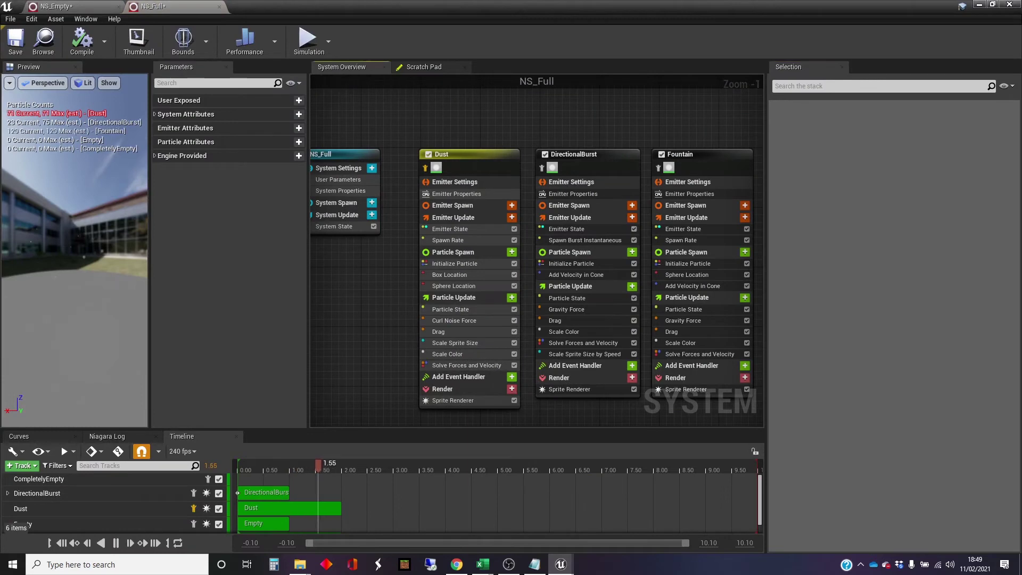
# - Compare the Empty and CompletelyEmpty emitters in NS_Full by inspecting the stages and modules of each
pyautogui.moveTo(697, 331); pyautogui.dragTo(496, 346, button='right')
pyautogui.moveTo(691, 353); pyautogui.dragTo(571, 345, button='right')
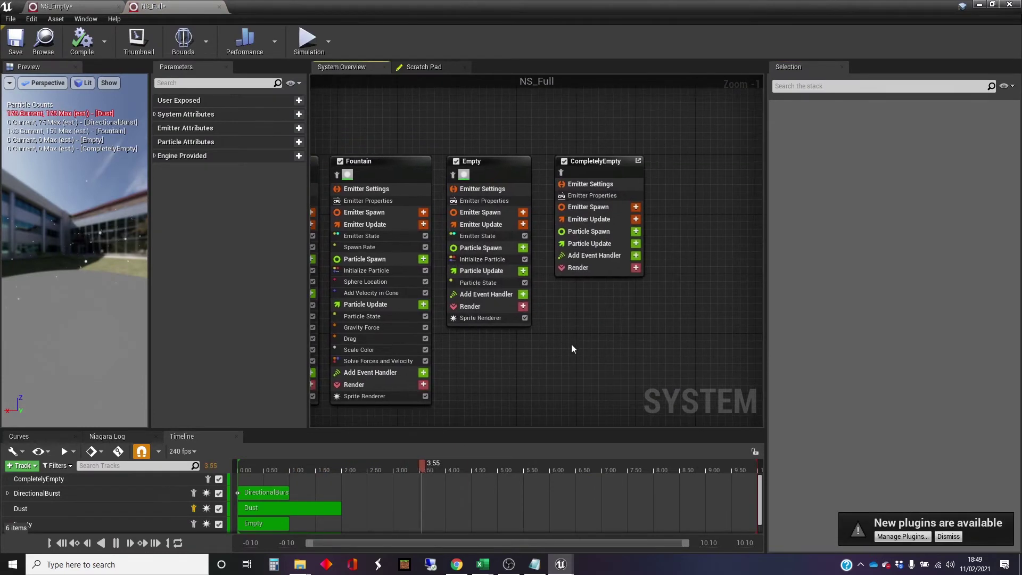
pyautogui.click(500, 158)
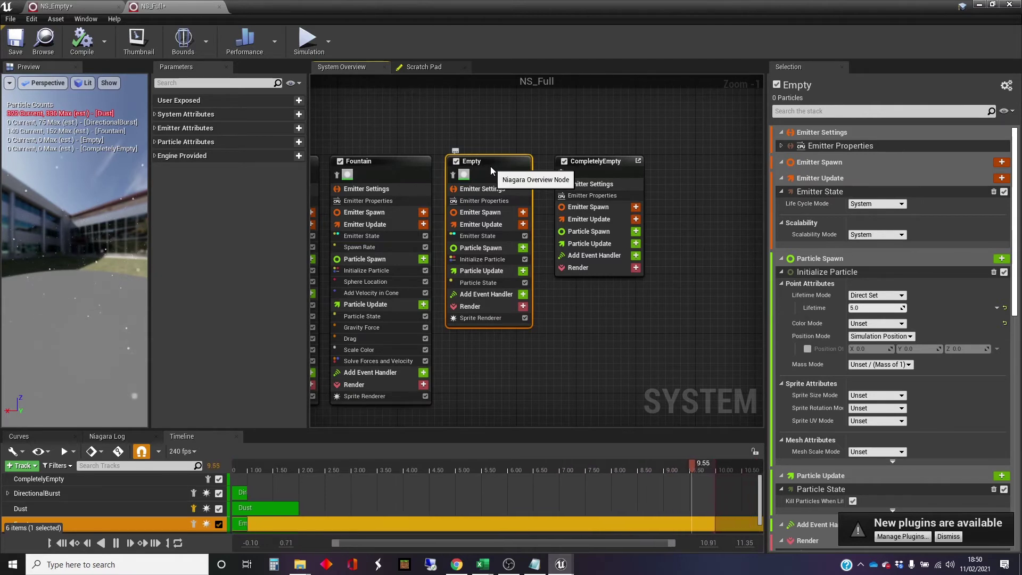
pyautogui.click(604, 162)
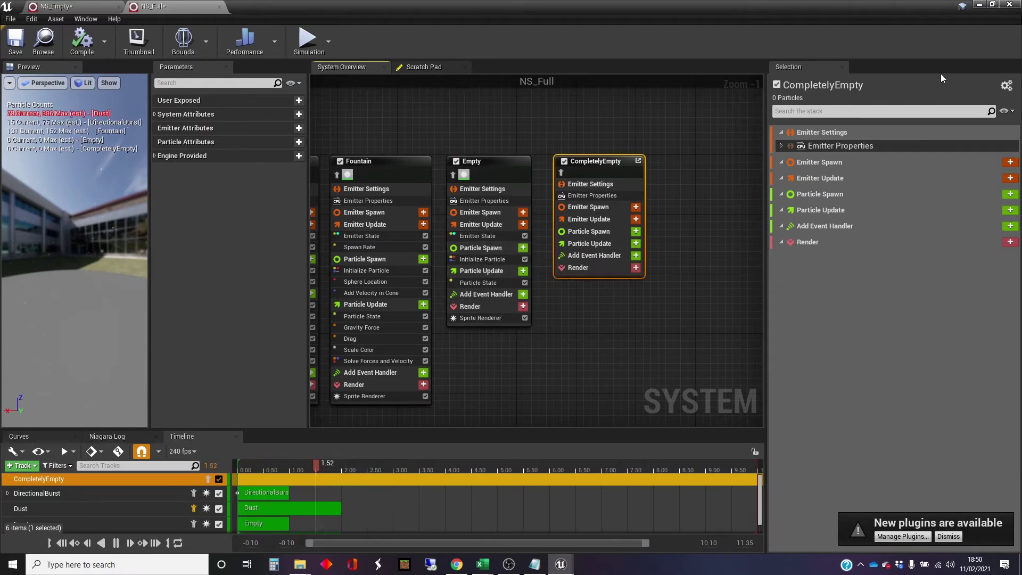
# - Return to the level editor, reopen NS_Empty from the Content folder, and inspect NE_Mine's Emitter State and Sphere Location modules
pyautogui.click(980, 5)
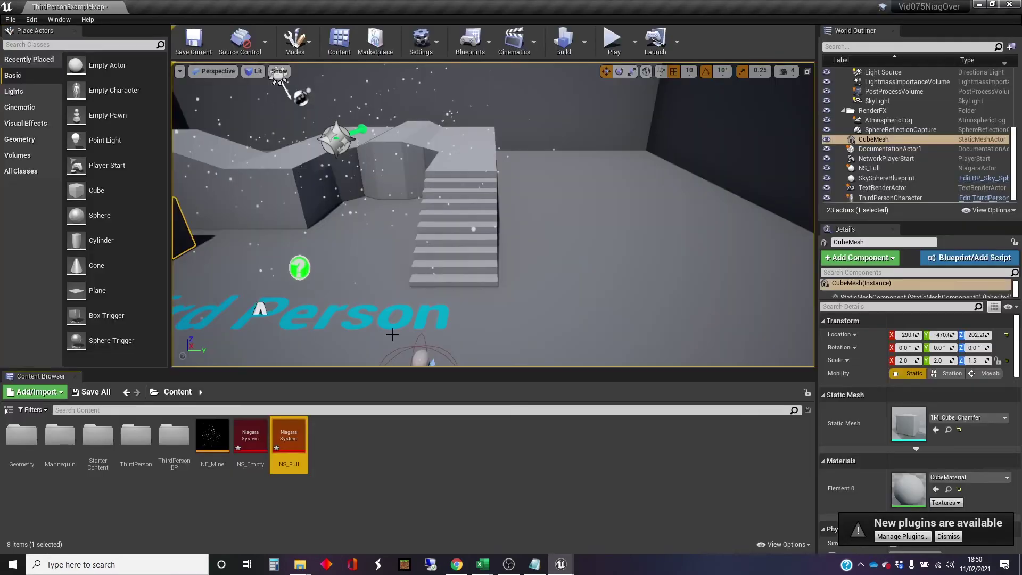
pyautogui.doubleClick(248, 434)
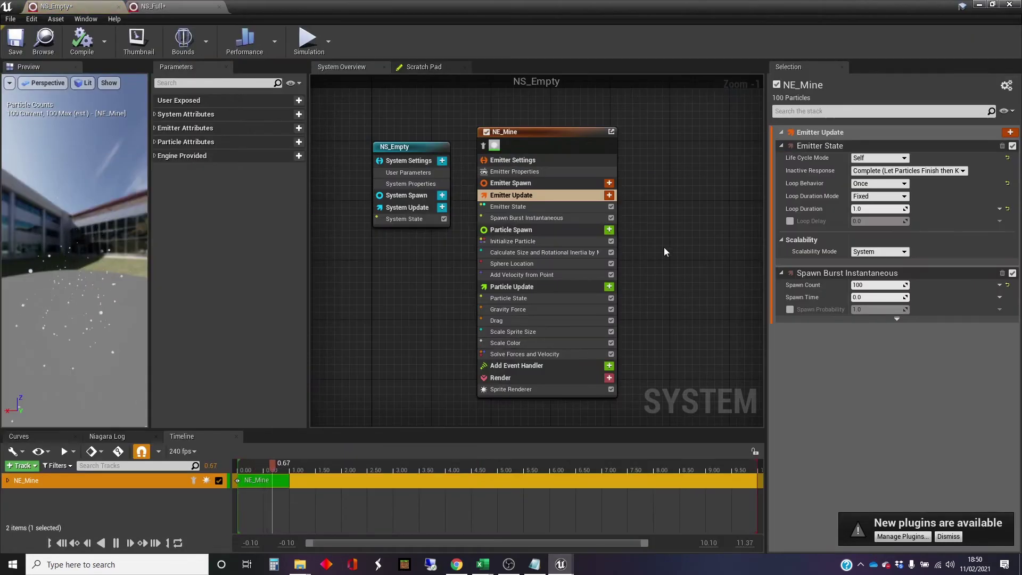
pyautogui.moveTo(663, 247); pyautogui.dragTo(600, 258, button='right')
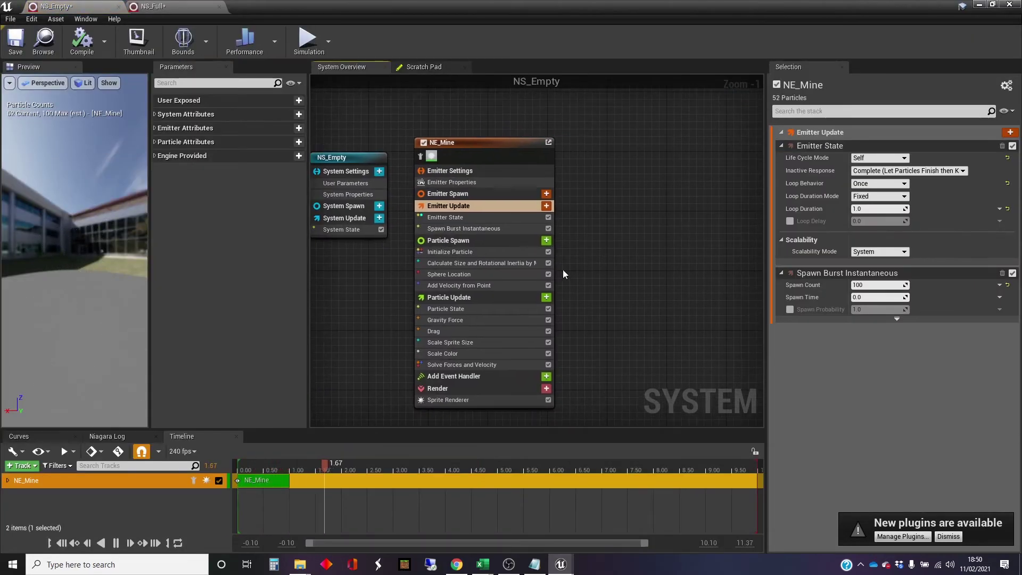
pyautogui.click(485, 218)
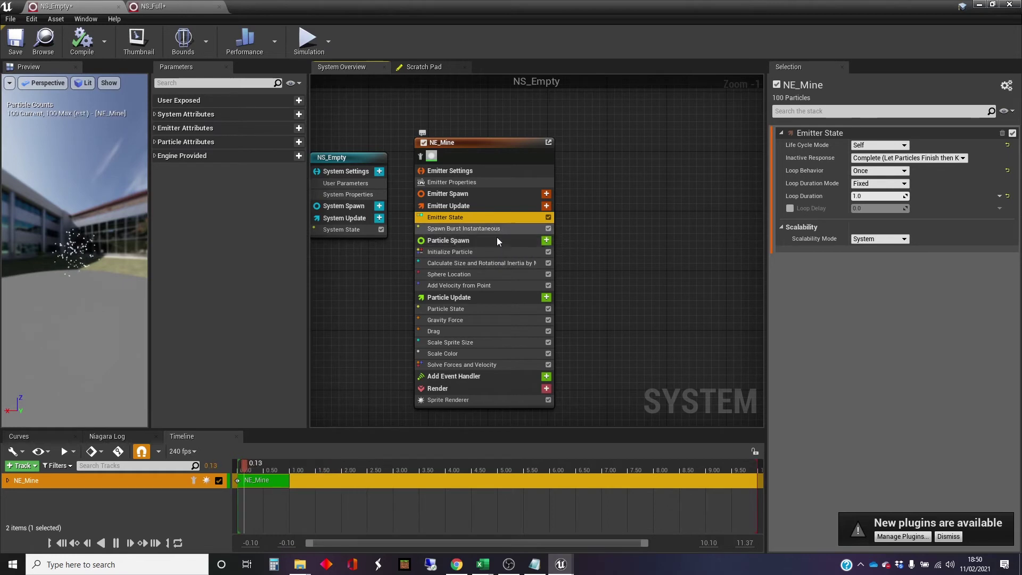
pyautogui.click(490, 274)
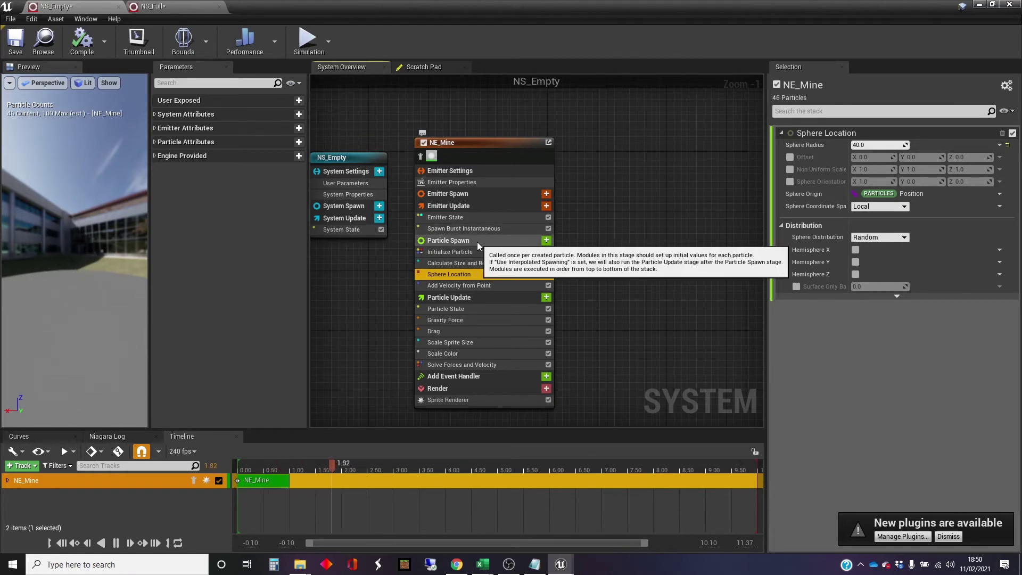
# - Browse the library modules available for NE_Mine's Particle Spawn stage down to Velocity, without adding any
pyautogui.click(548, 241)
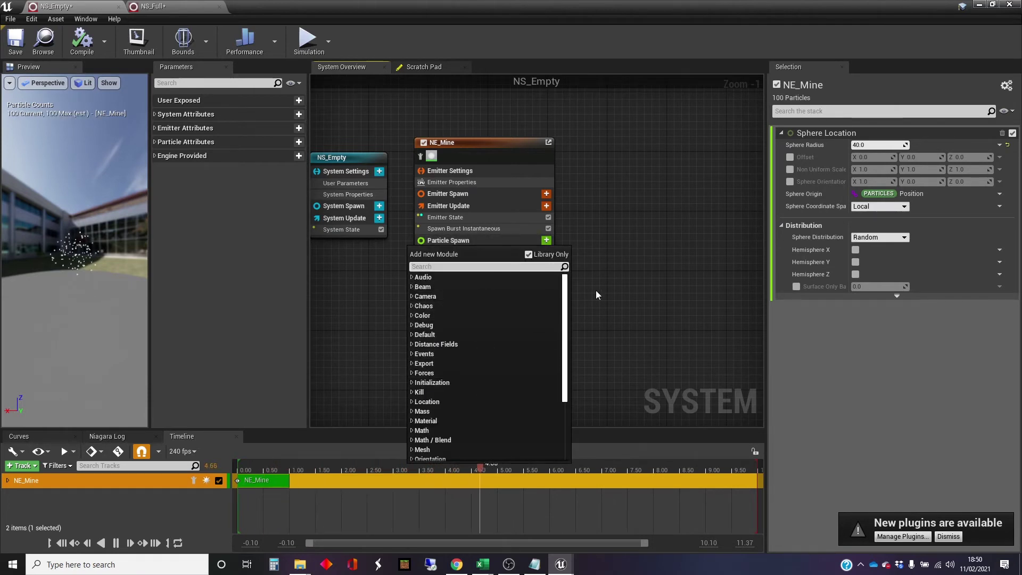
pyautogui.scroll(-5, 447, 399)
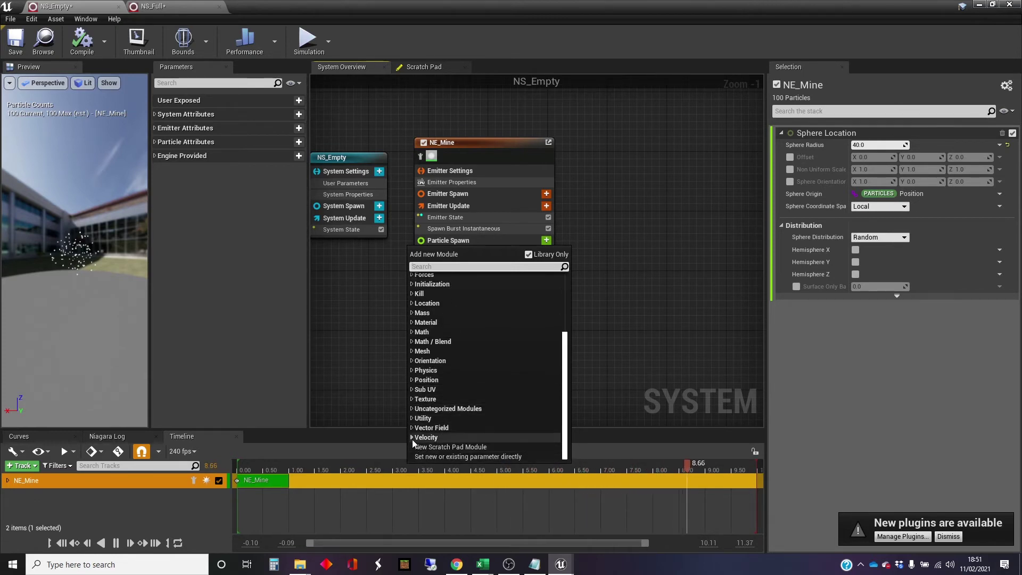
pyautogui.click(631, 276)
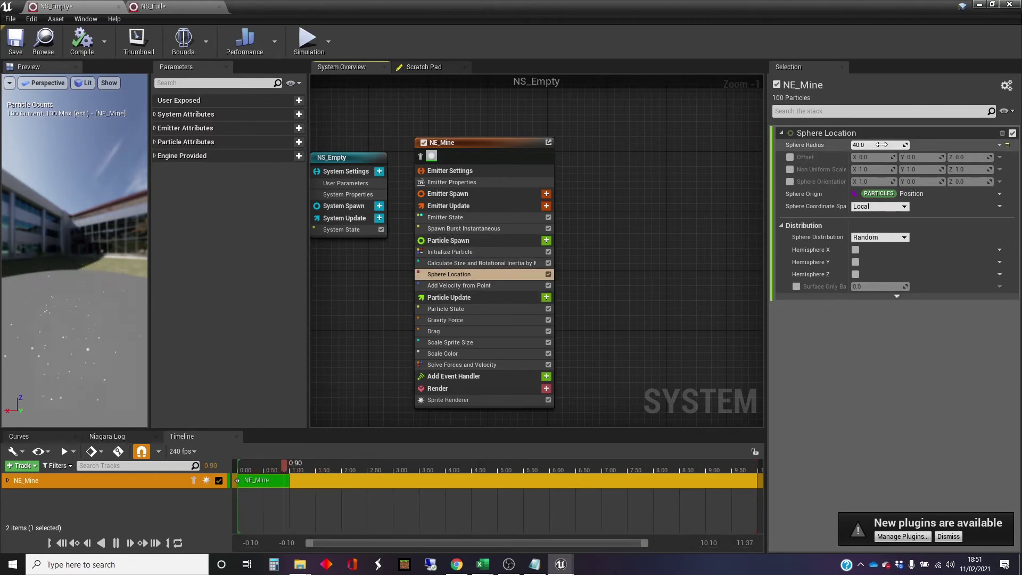
# - Set the Sphere Location module's Sphere Radius to 80 and browse its Dynamic Inputs and Make value sources
pyautogui.write('80')
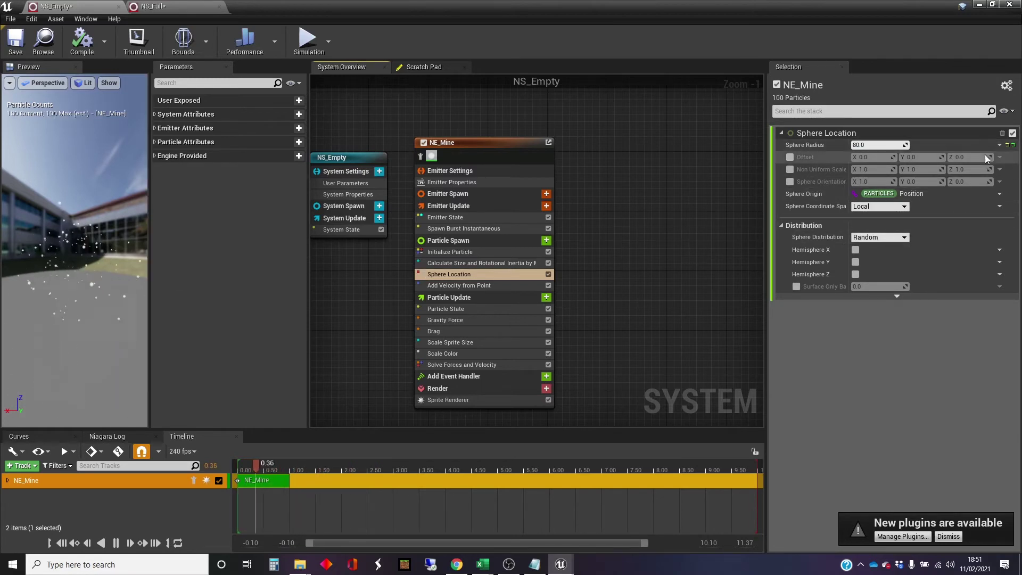
pyautogui.click(1000, 145)
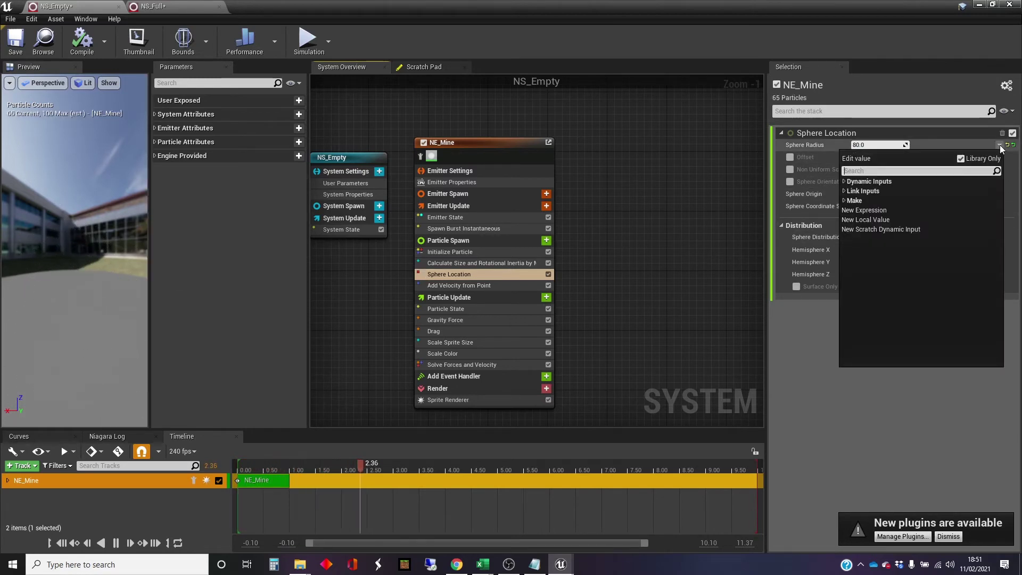
pyautogui.click(845, 181)
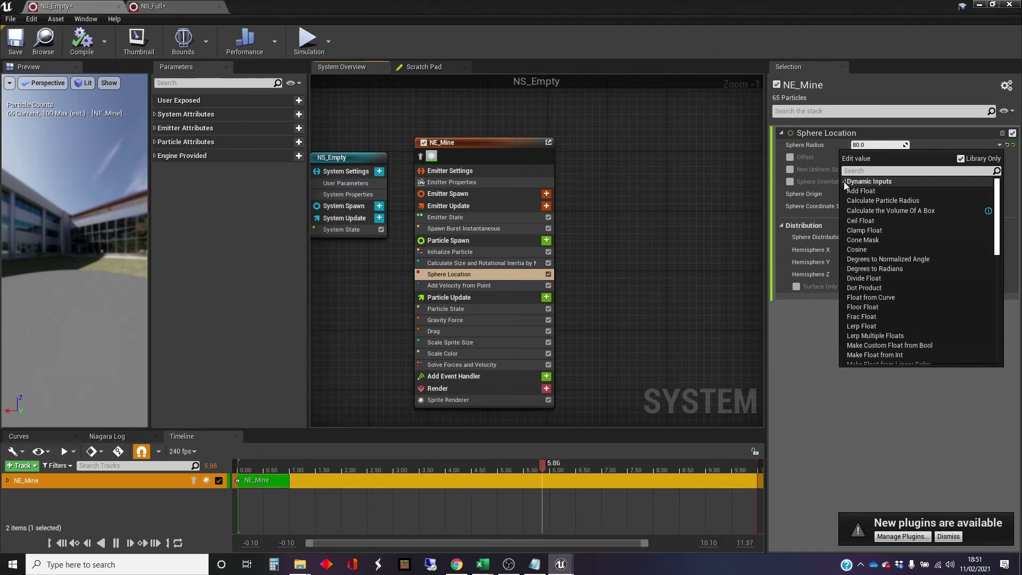
pyautogui.click(886, 170)
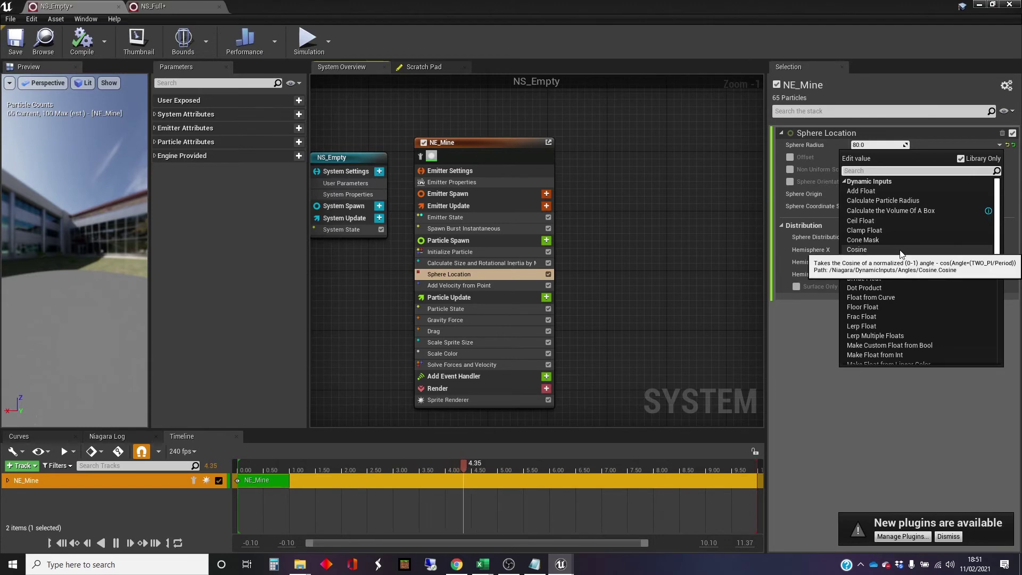
pyautogui.click(845, 184)
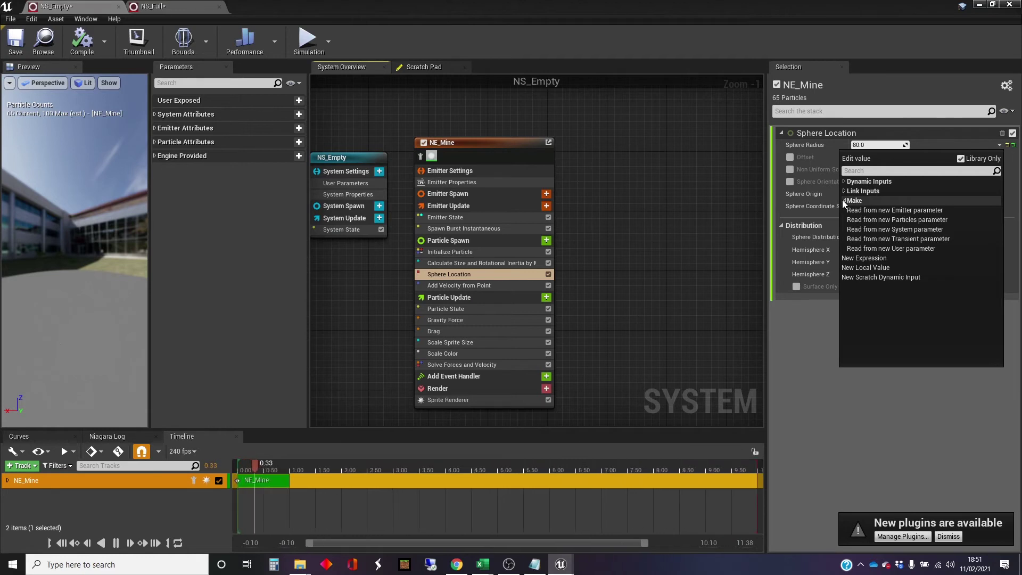
pyautogui.click(843, 200)
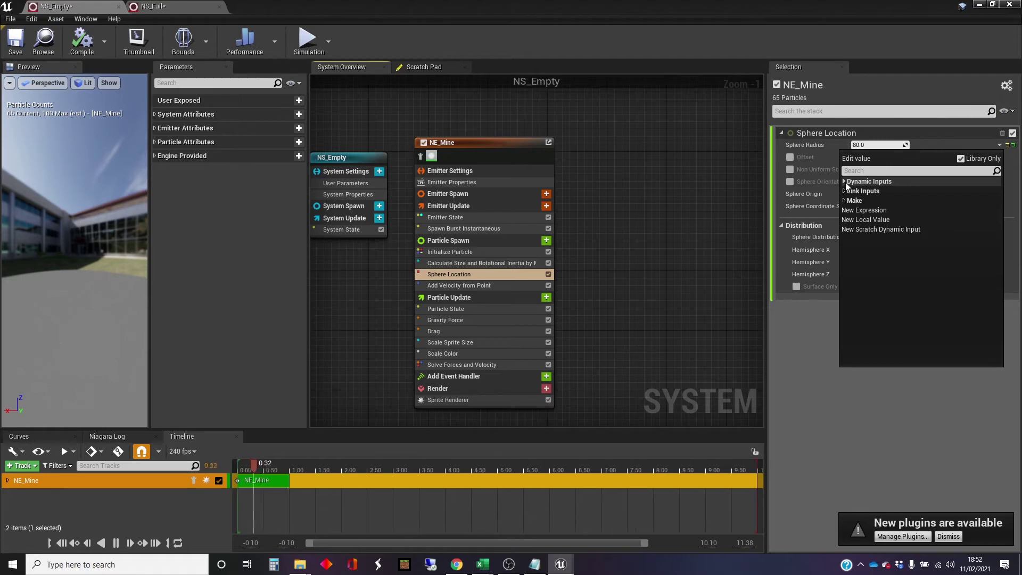
pyautogui.click(920, 145)
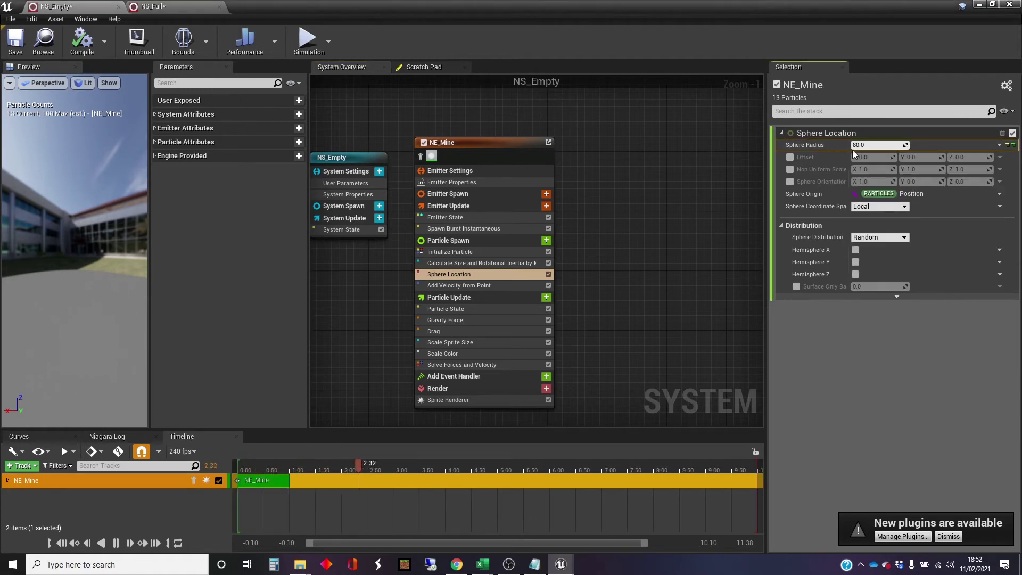
# - Drive the Sphere Radius with the Divide Float dynamic input
pyautogui.click(1000, 145)
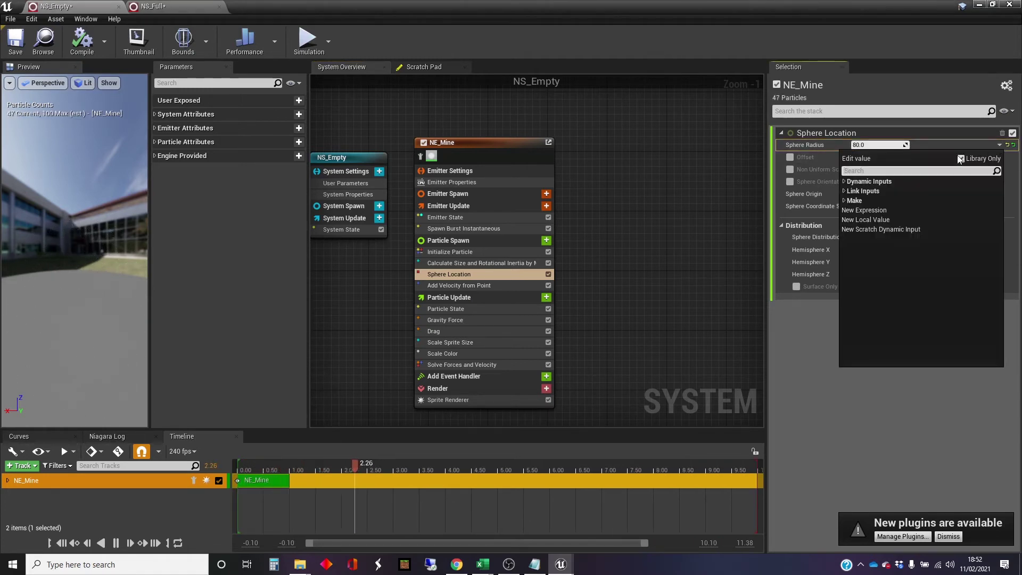
pyautogui.click(844, 181)
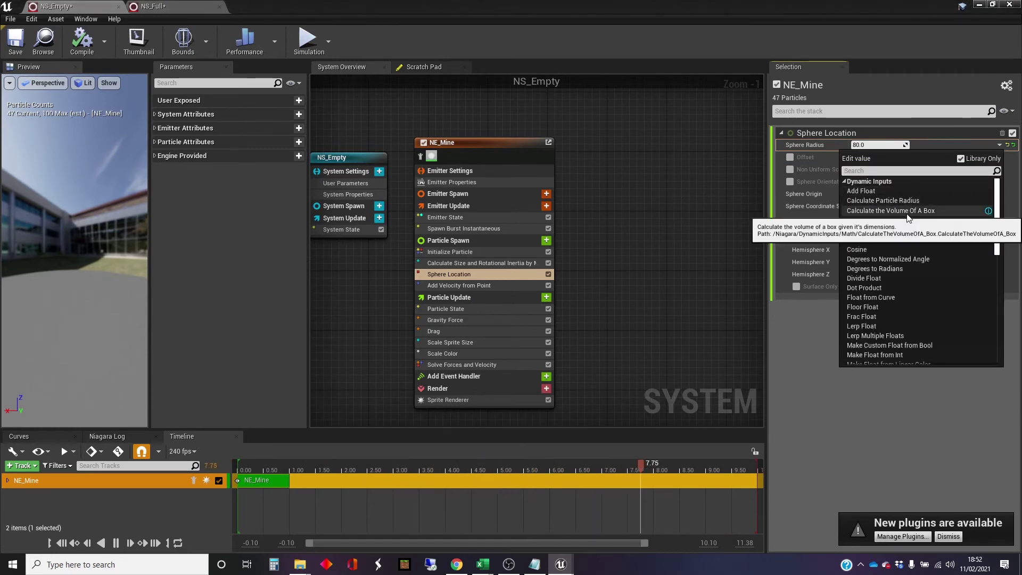
pyautogui.click(889, 281)
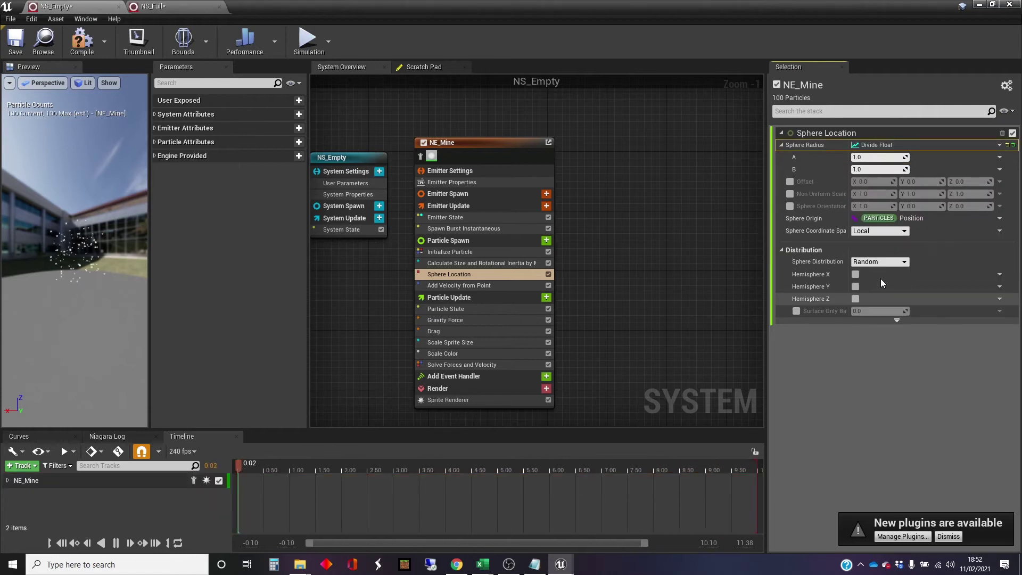
pyautogui.click(882, 154)
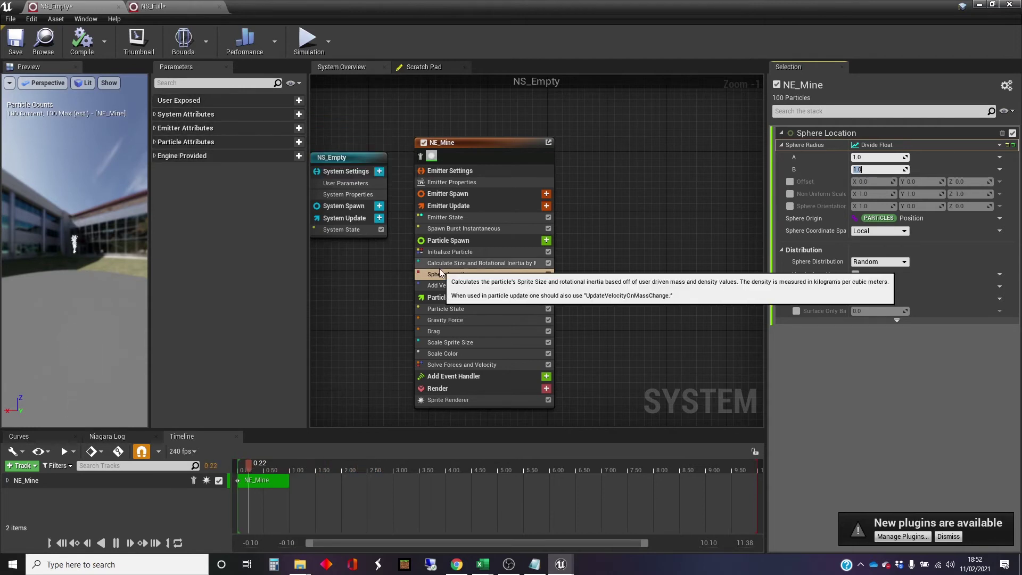
# - Inspect the full NE_Mine emitter stack and its Emitter Spawn stage
pyautogui.click(487, 151)
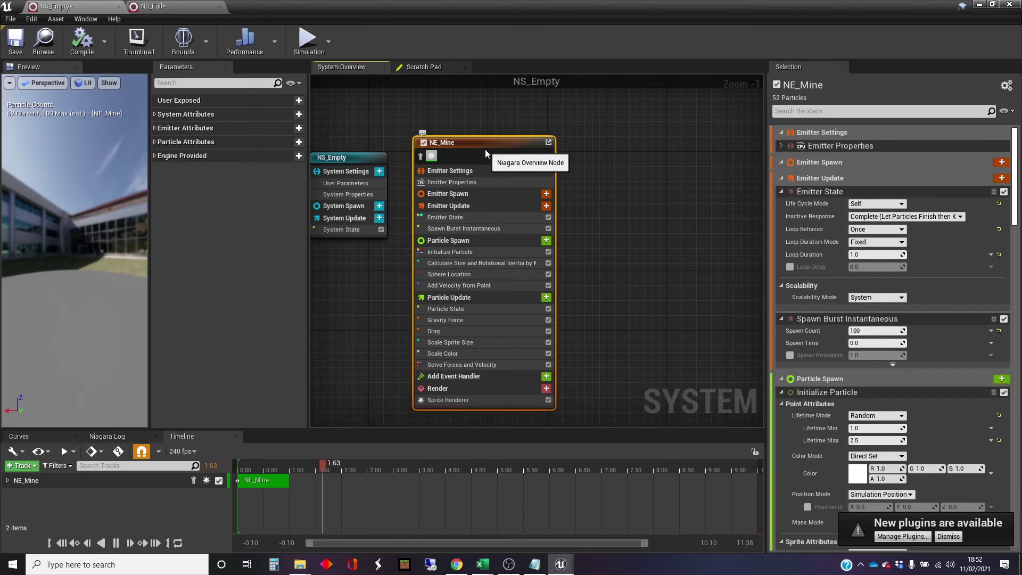
pyautogui.click(481, 193)
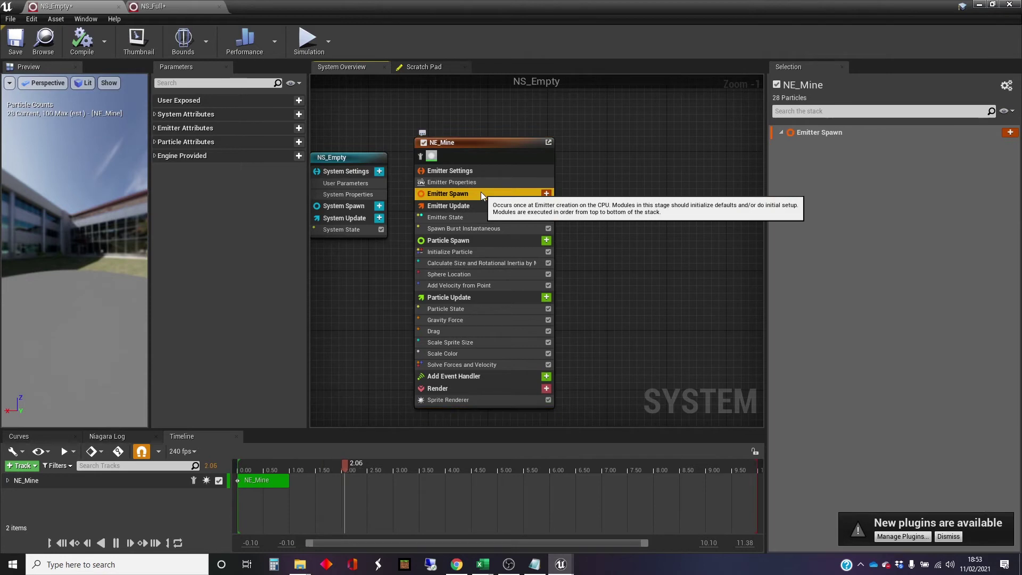
pyautogui.click(496, 144)
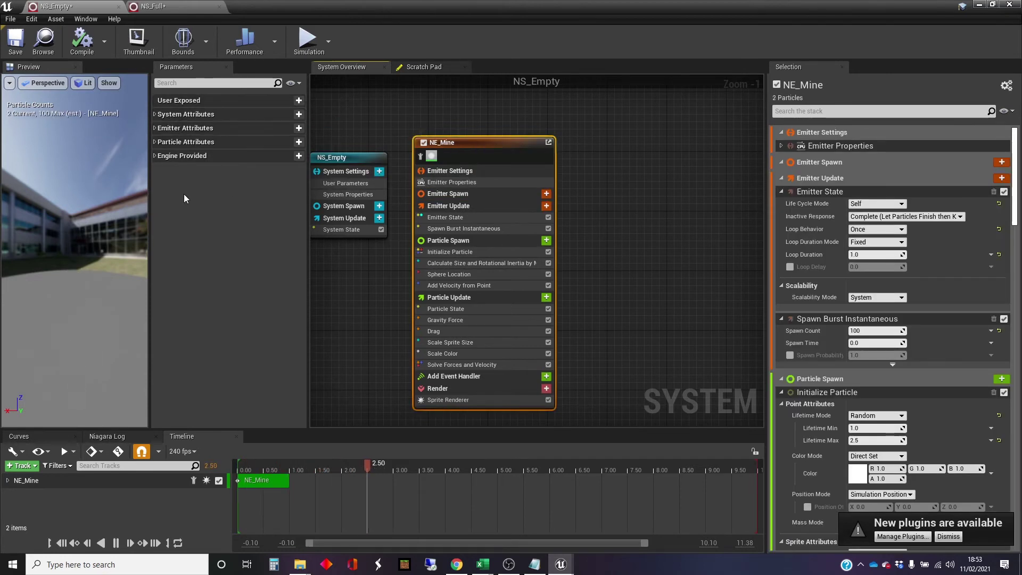
# - Link the Sphere Location module's Sphere Radius to the Age particle attribute
pyautogui.click(154, 143)
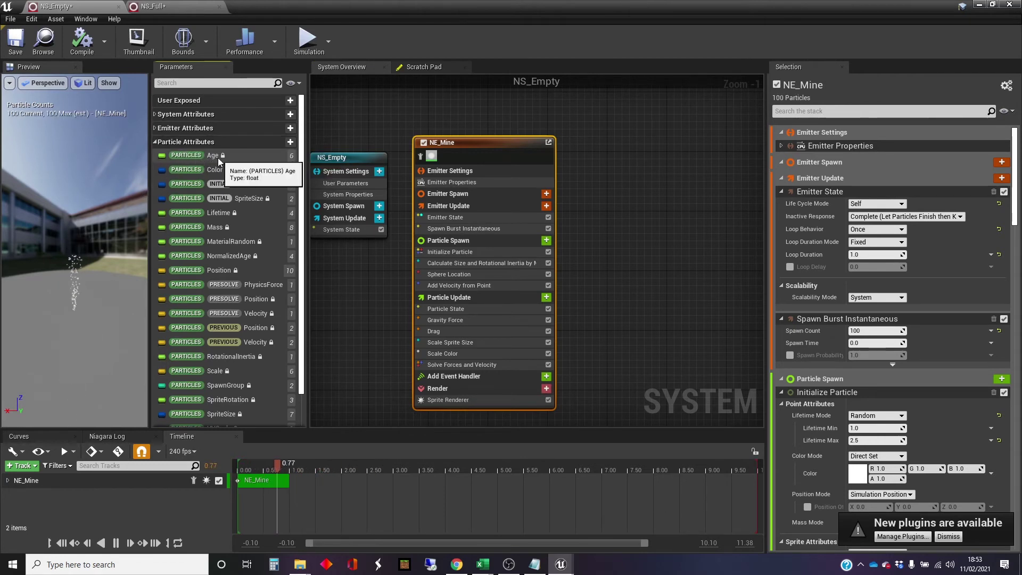
pyautogui.click(200, 155)
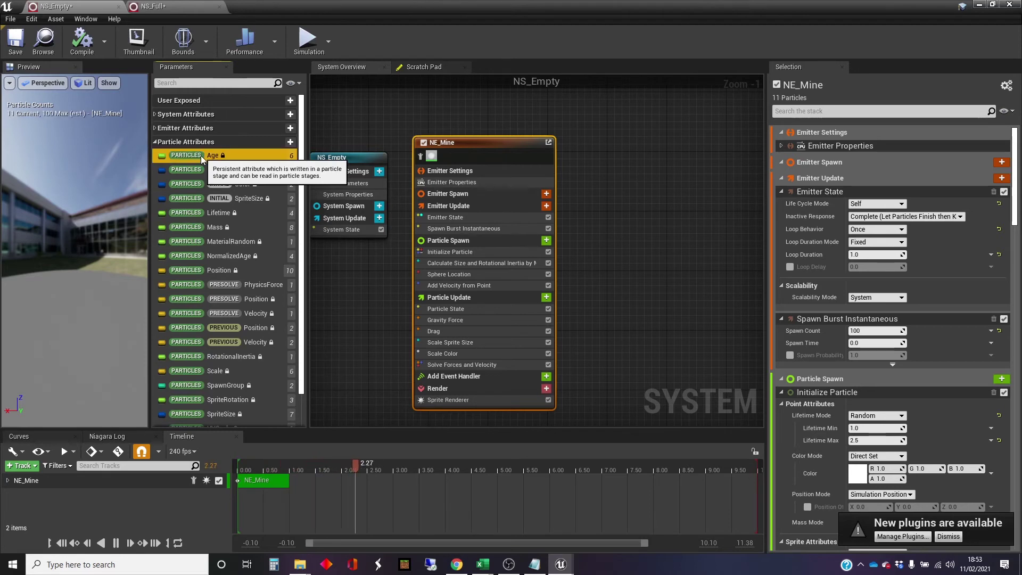
pyautogui.click(488, 270)
pyautogui.moveTo(208, 157); pyautogui.dragTo(253, 168)
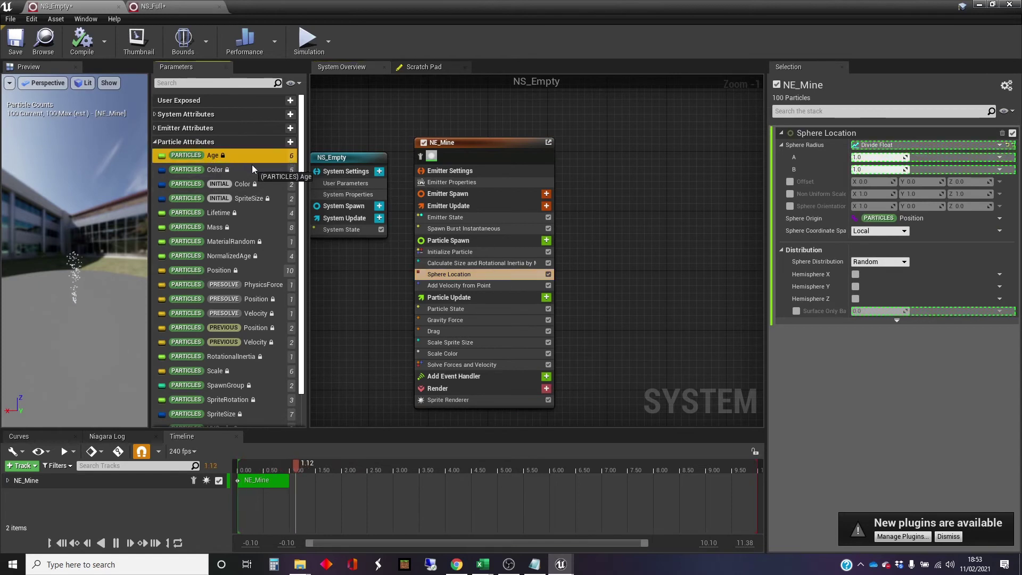
pyautogui.moveTo(576, 229); pyautogui.dragTo(948, 146)
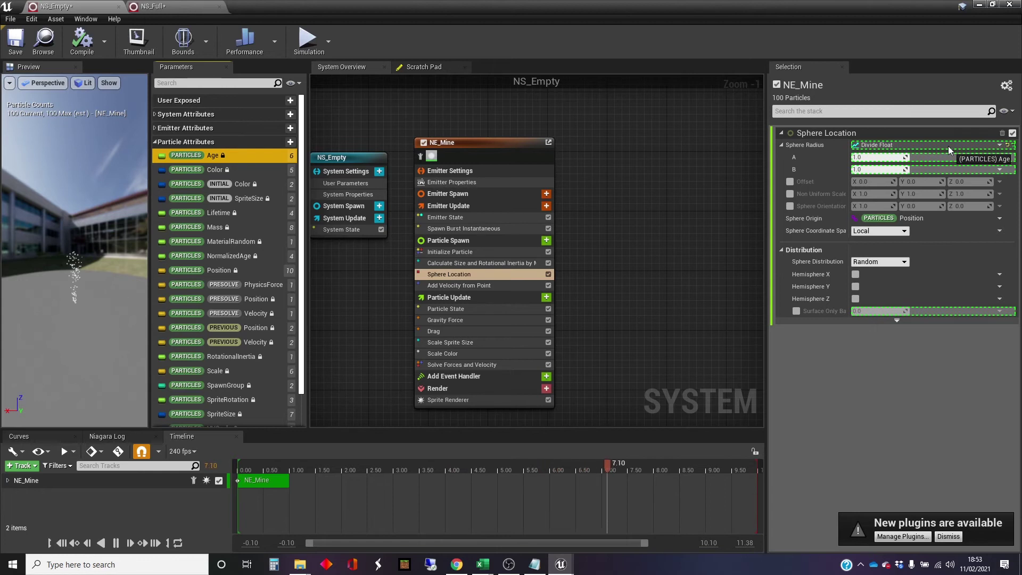
pyautogui.moveTo(947, 146); pyautogui.dragTo(948, 146)
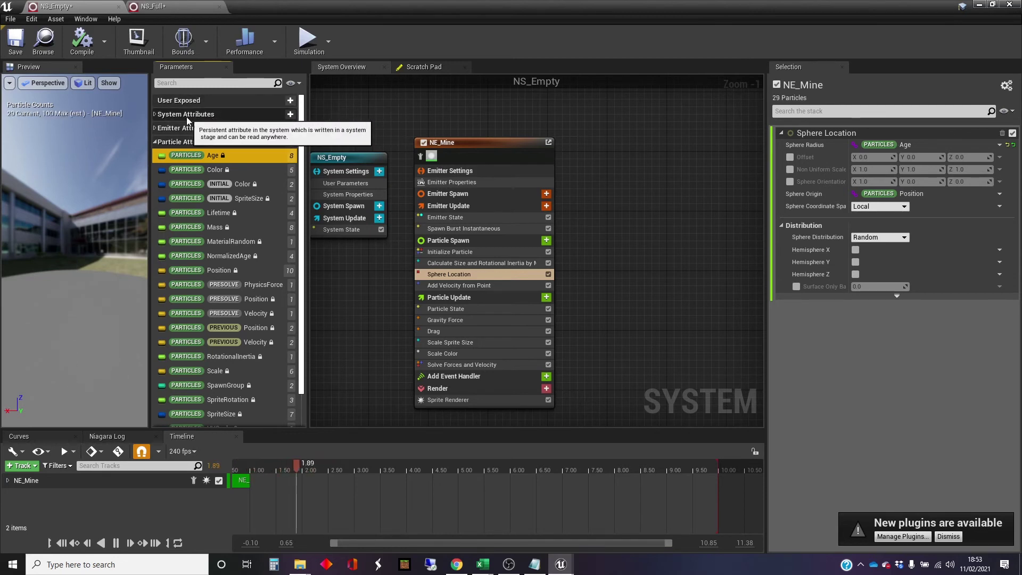
# - Link the Sphere Radius to the Age system attribute and save NS_Empty
pyautogui.click(163, 115)
pyautogui.moveTo(205, 127); pyautogui.dragTo(950, 143)
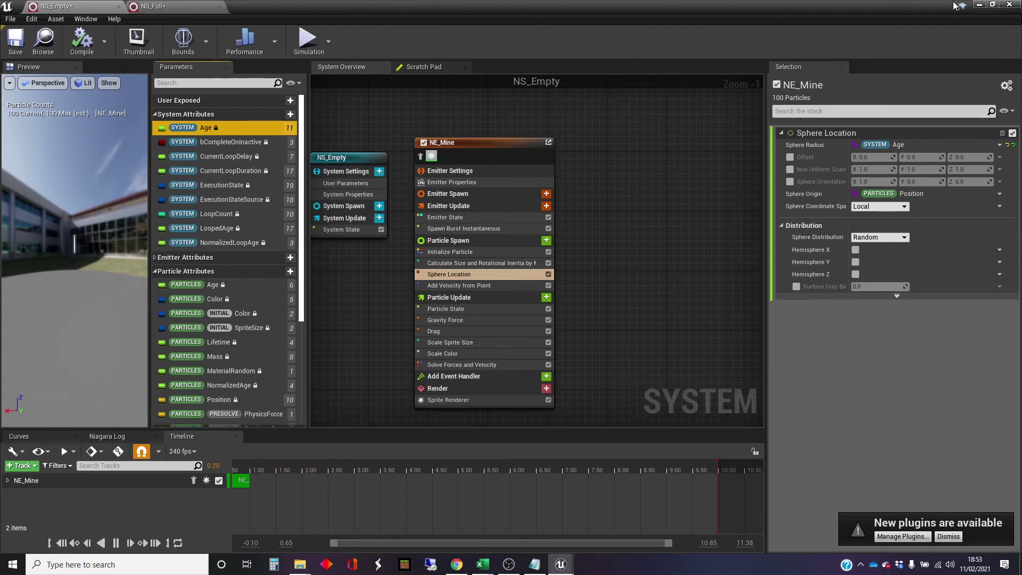
pyautogui.click(15, 40)
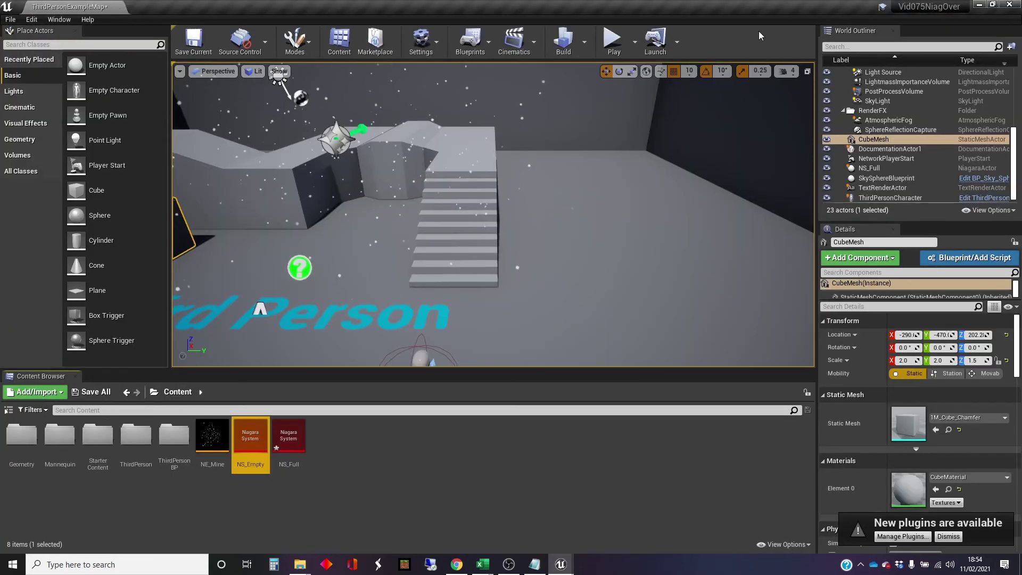
# - Play the level, place NS_Empty in the running scene to watch its particle burst, and stop the session
pyautogui.click(615, 39)
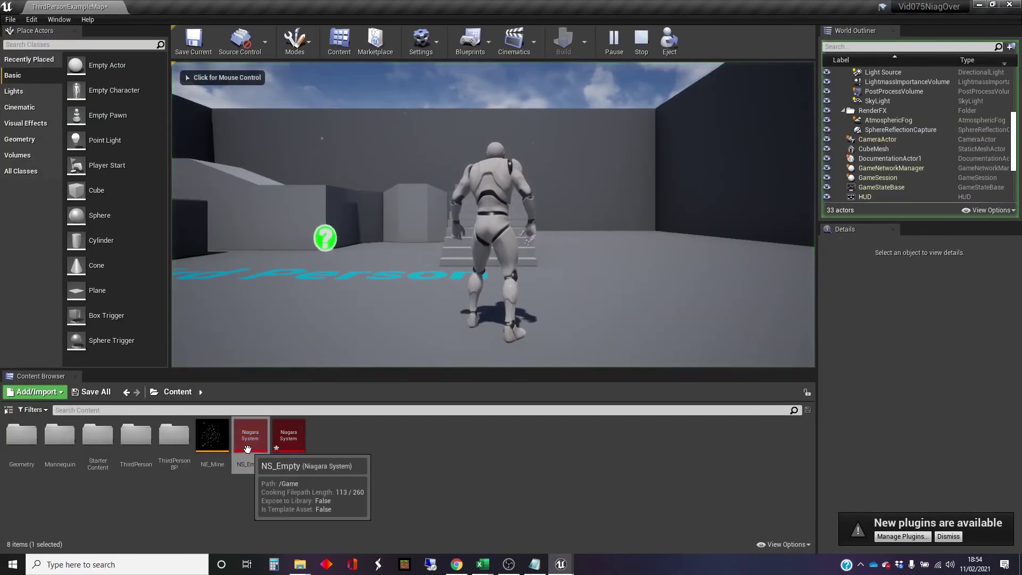
pyautogui.moveTo(615, 278); pyautogui.dragTo(677, 255)
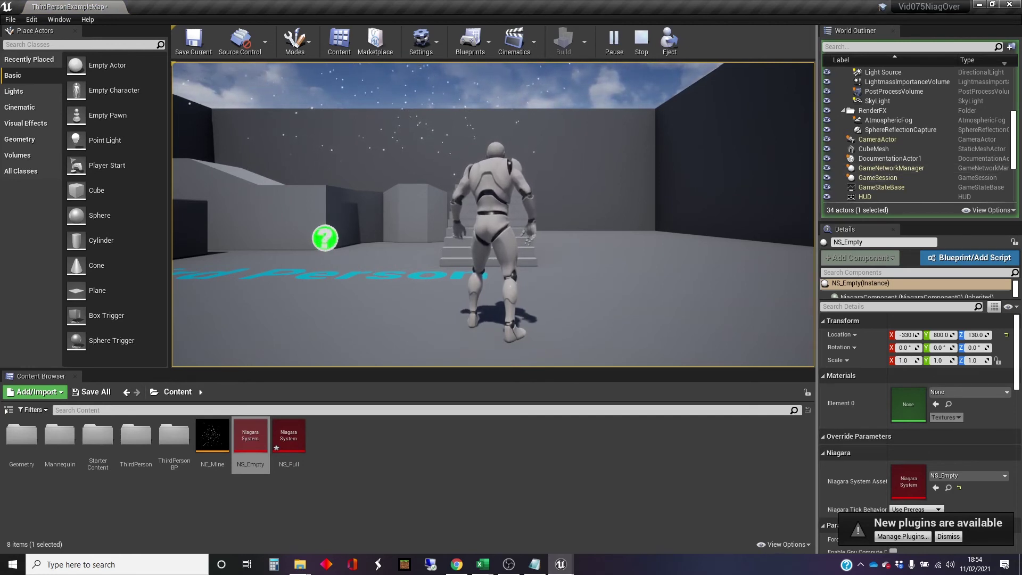
pyautogui.click(634, 42)
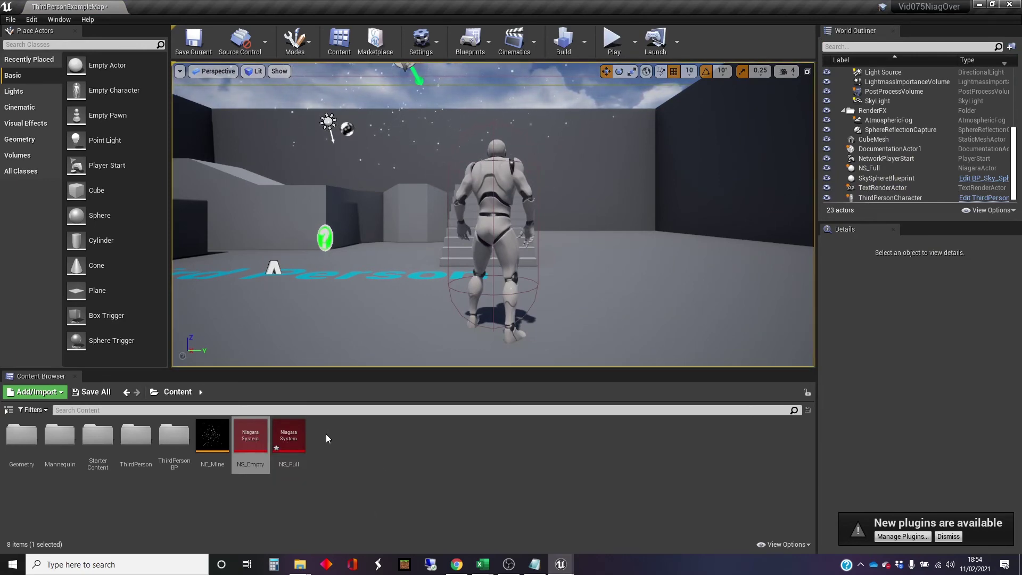
# - Reopen NS_Empty and reset the Sphere Location module's Sphere Radius to its default of 100.0
pyautogui.doubleClick(249, 433)
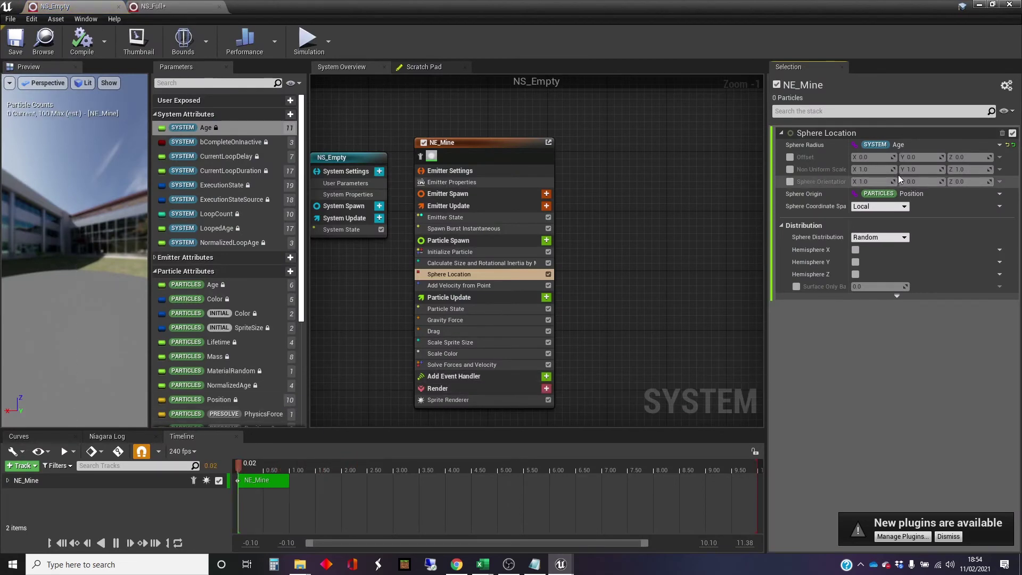
pyautogui.click(1010, 145)
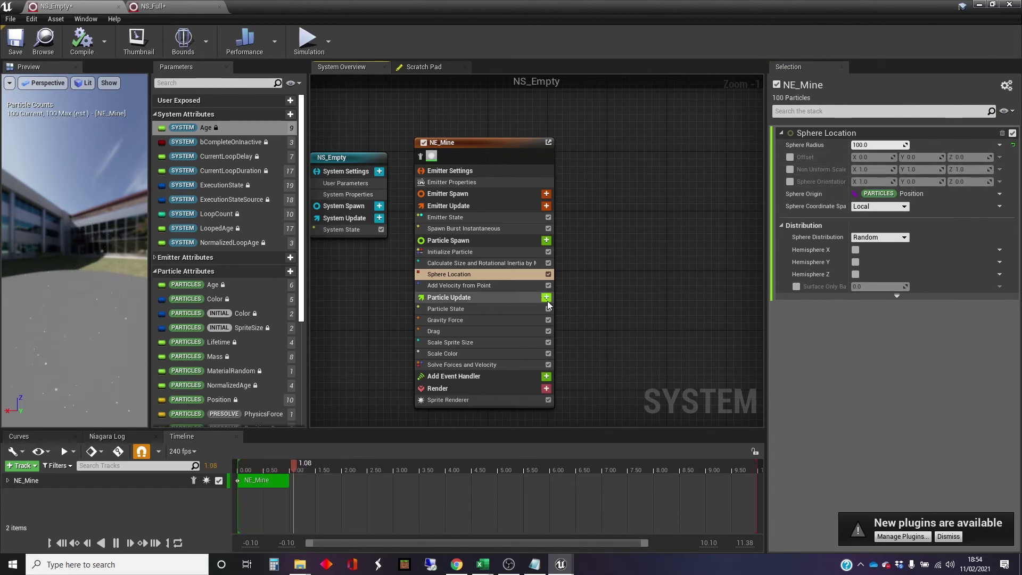
# - Check whether the inherited Calculate Size and Rotational Inertia by Mass and Sphere Location modules can be deleted
pyautogui.click(497, 264)
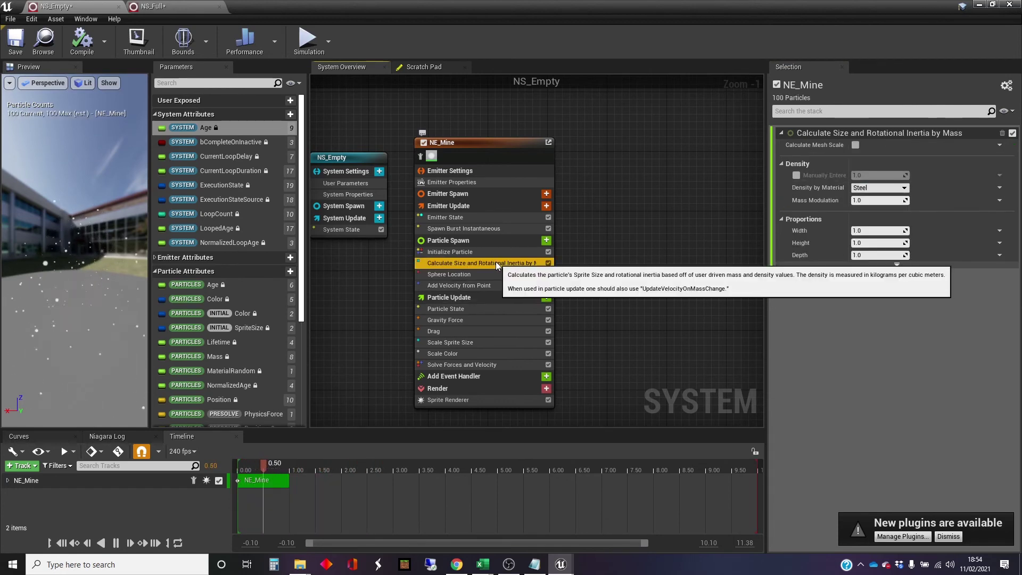
pyautogui.rightClick(497, 264)
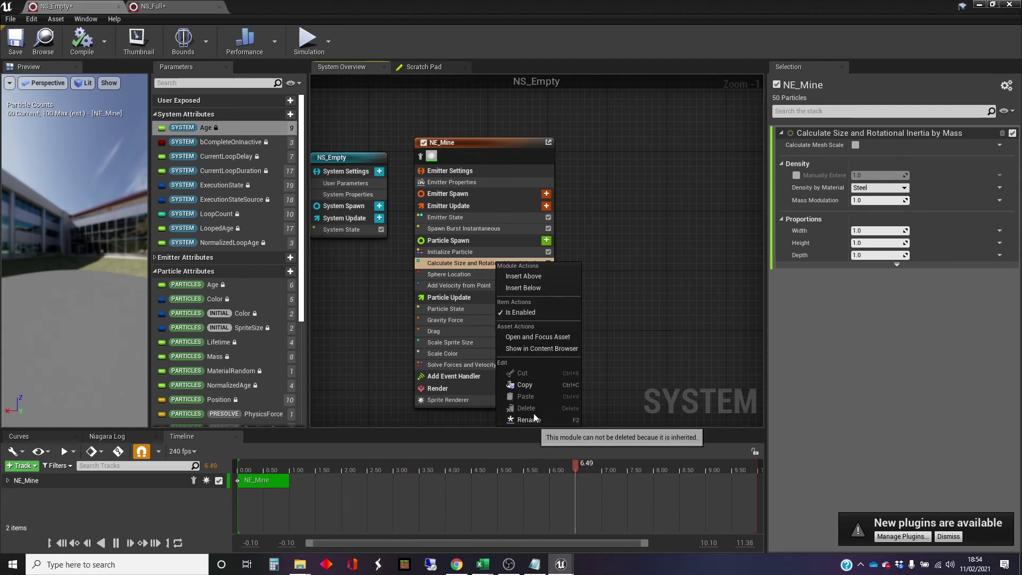
pyautogui.click(655, 312)
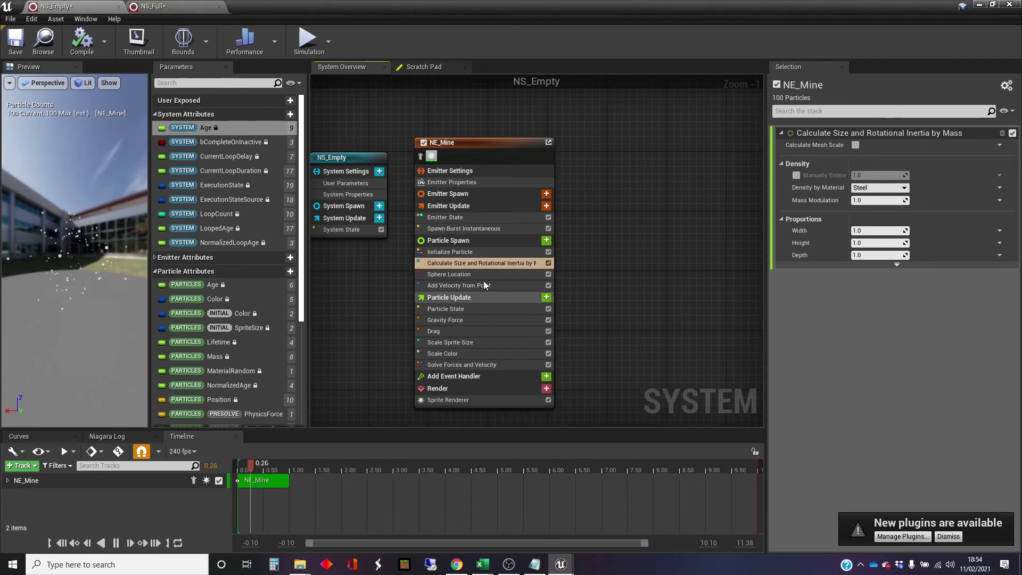
pyautogui.click(478, 276)
pyautogui.rightClick(478, 276)
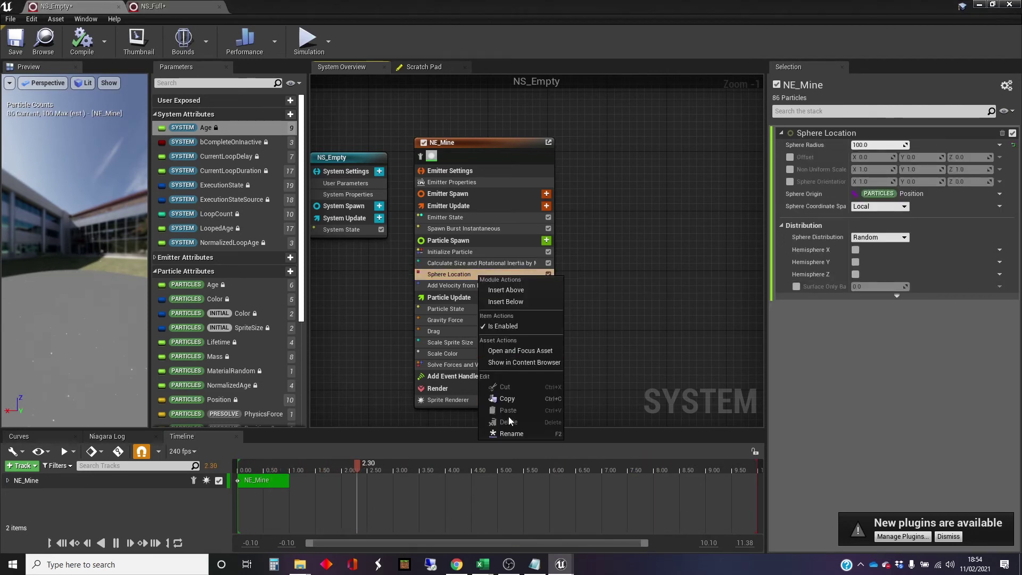
pyautogui.click(653, 327)
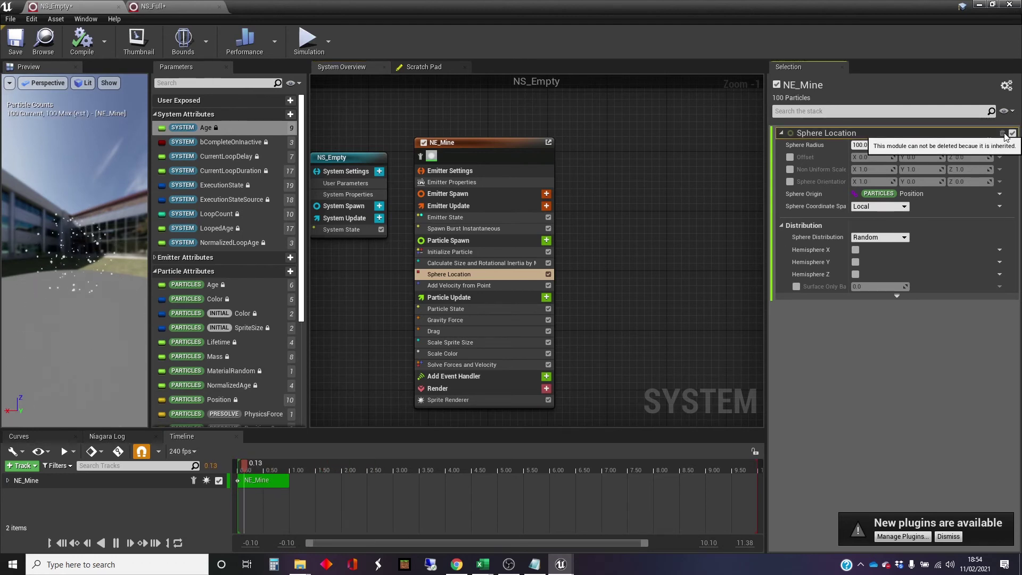
# - Add a Play Audio module to NE_Mine's Particle Spawn stage
pyautogui.click(546, 240)
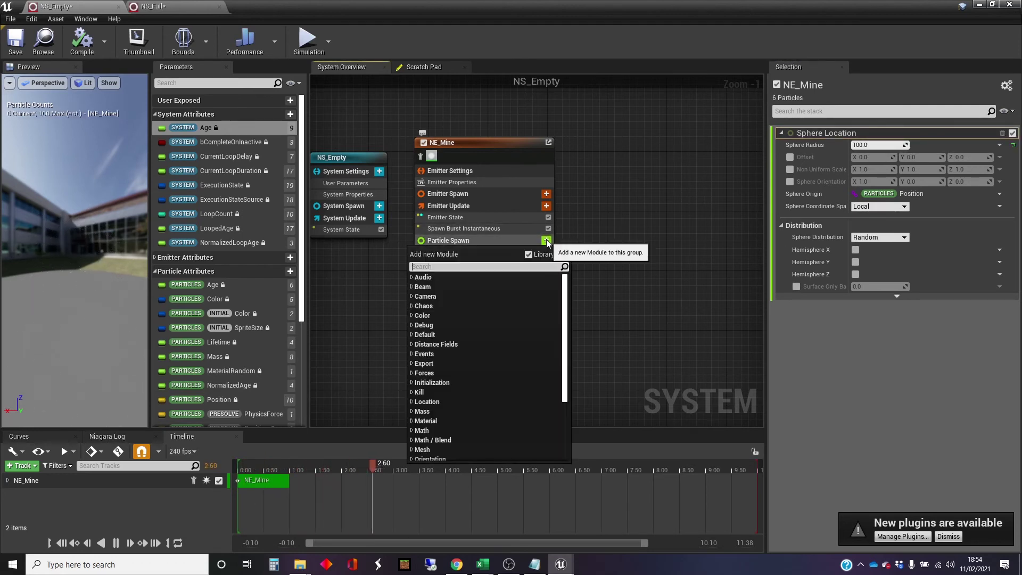
pyautogui.click(412, 278)
pyautogui.click(439, 287)
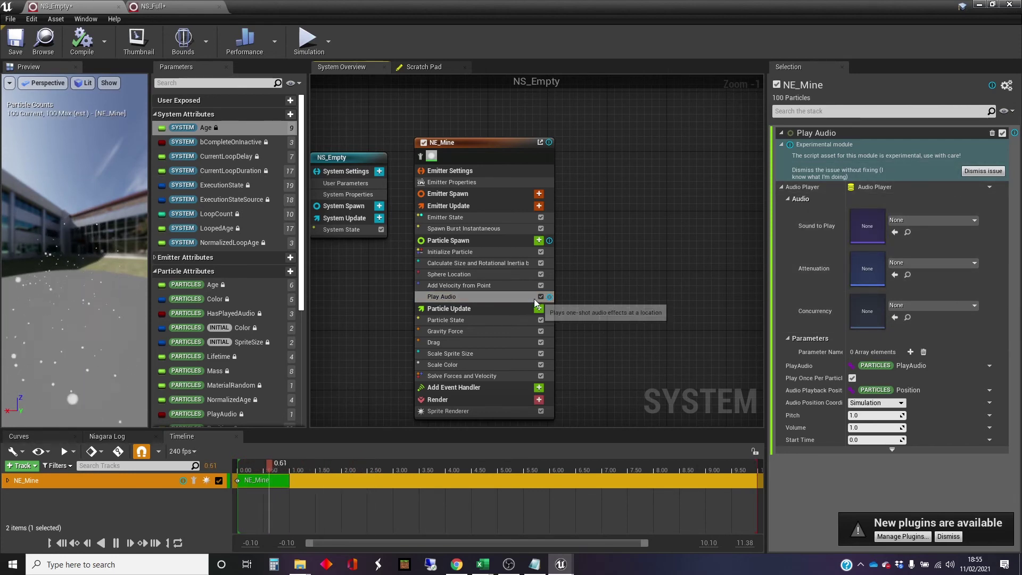
# - Check the actions available for the Play Audio module and delete it from Particle Spawn
pyautogui.rightClick(507, 299)
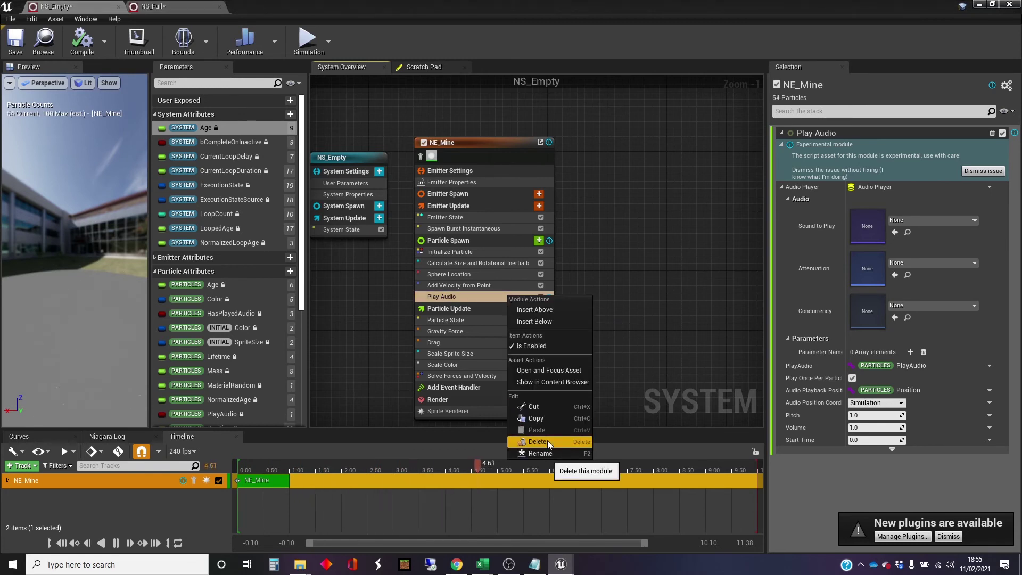
pyautogui.click(658, 273)
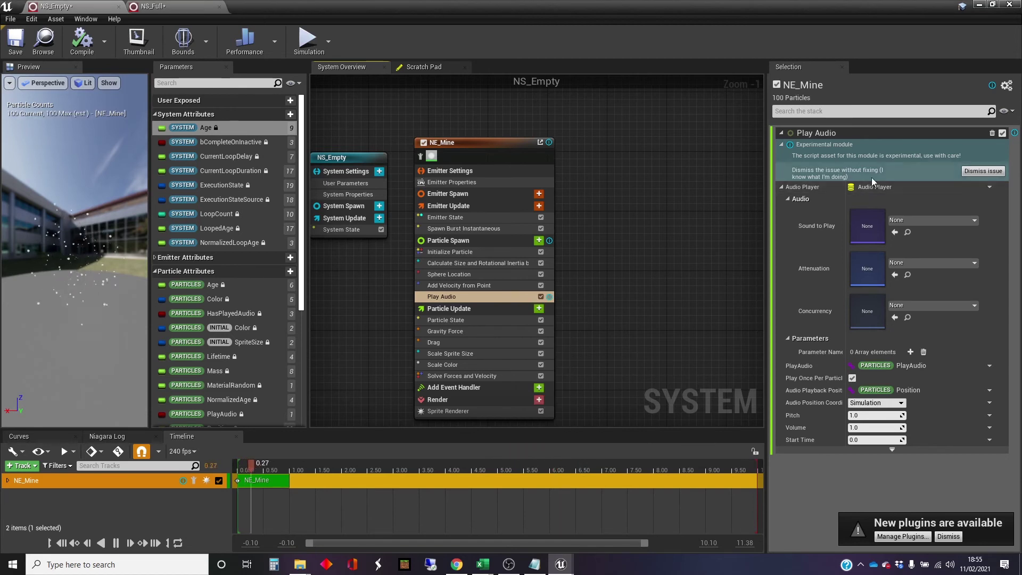
pyautogui.click(992, 134)
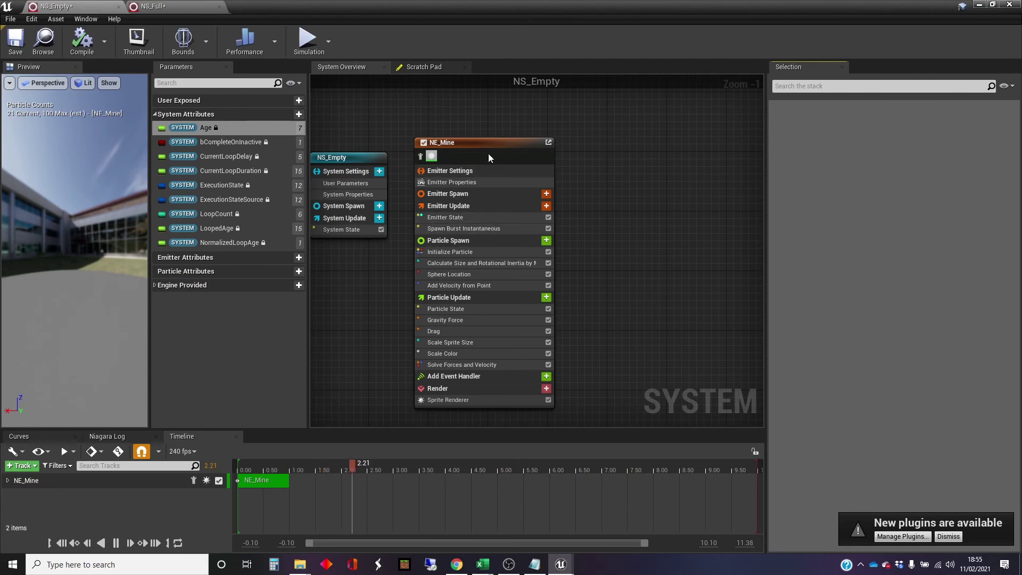
# - Move the NE_Mine emitter node slightly up and to the right in the system graph and deselect it
pyautogui.moveTo(488, 143); pyautogui.dragTo(505, 129)
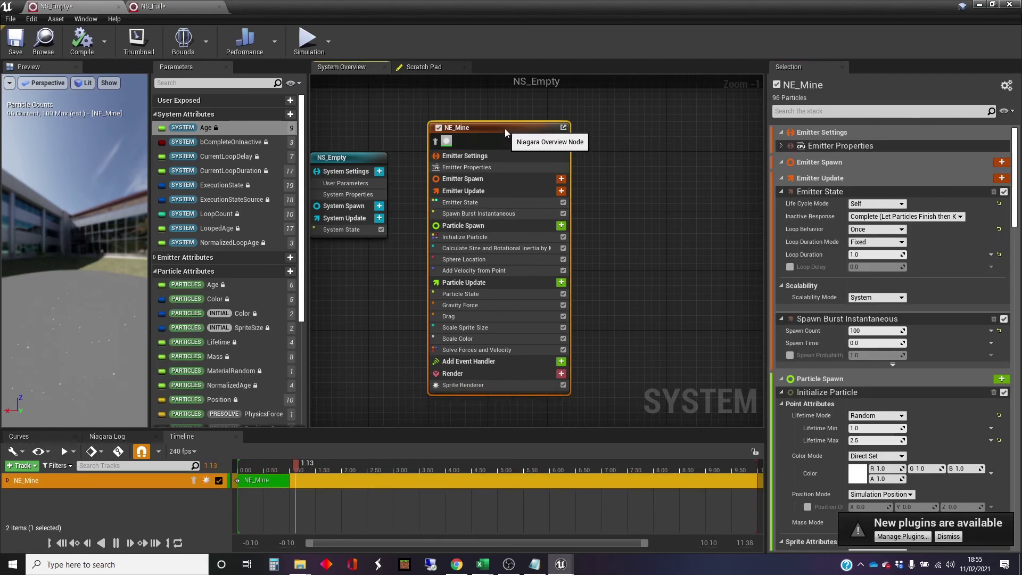
pyautogui.click(624, 187)
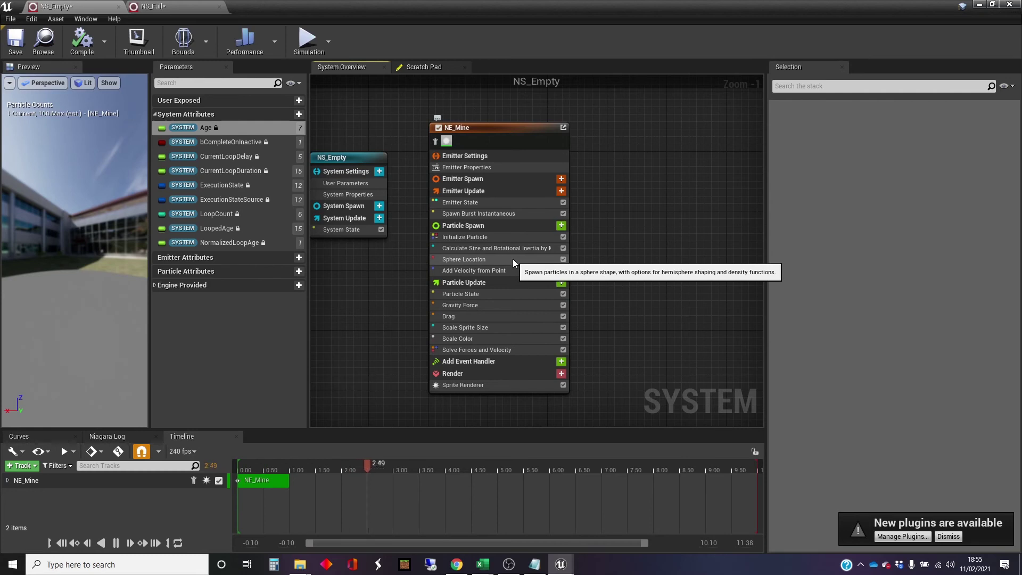
pyautogui.scroll(-1, 510, 289)
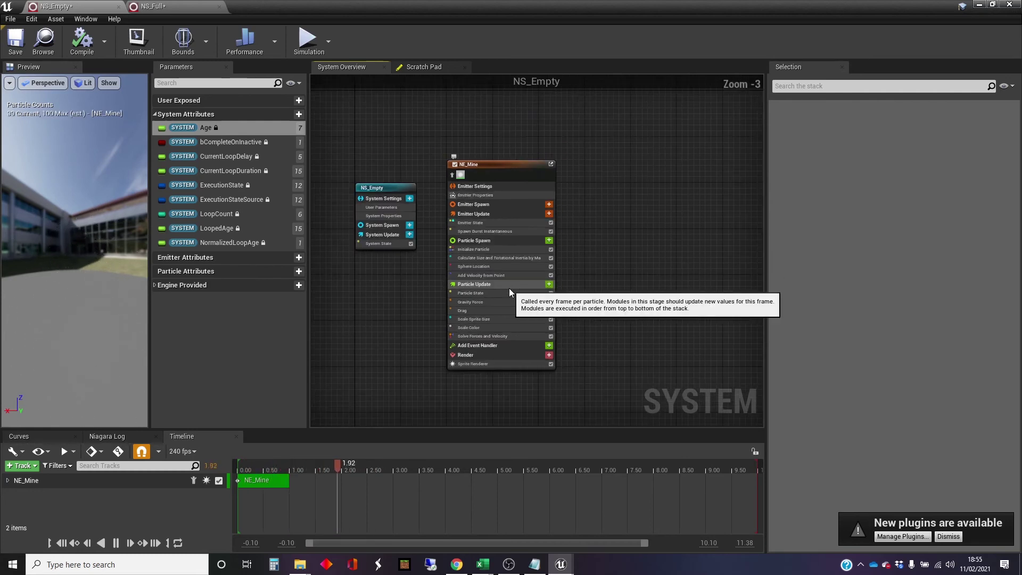
pyautogui.scroll(2, 509, 288)
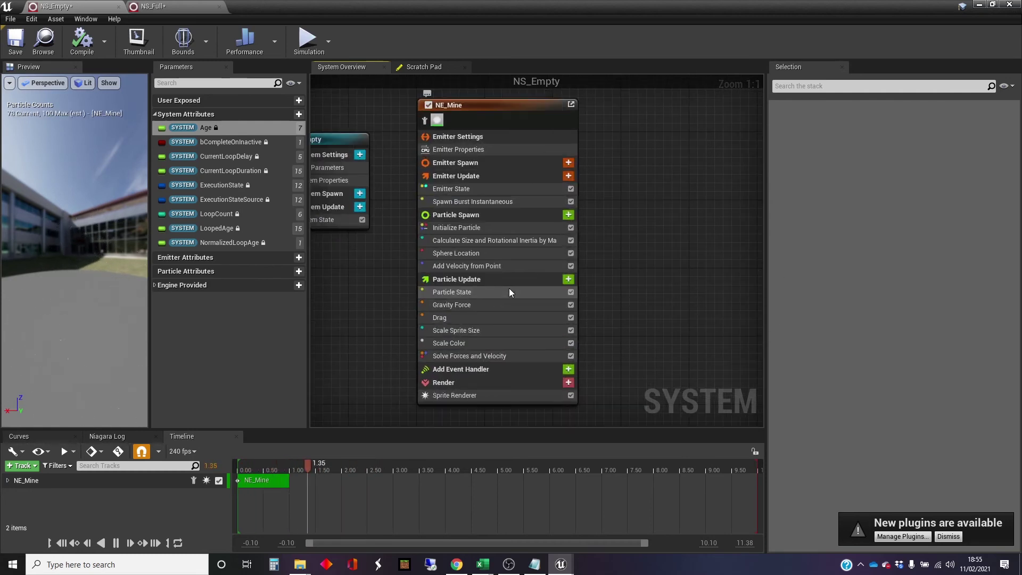
# - Add a Color module to Particle Spawn and set it to purple (R 0.347774, G 0.035684, B 1.0)
pyautogui.click(568, 214)
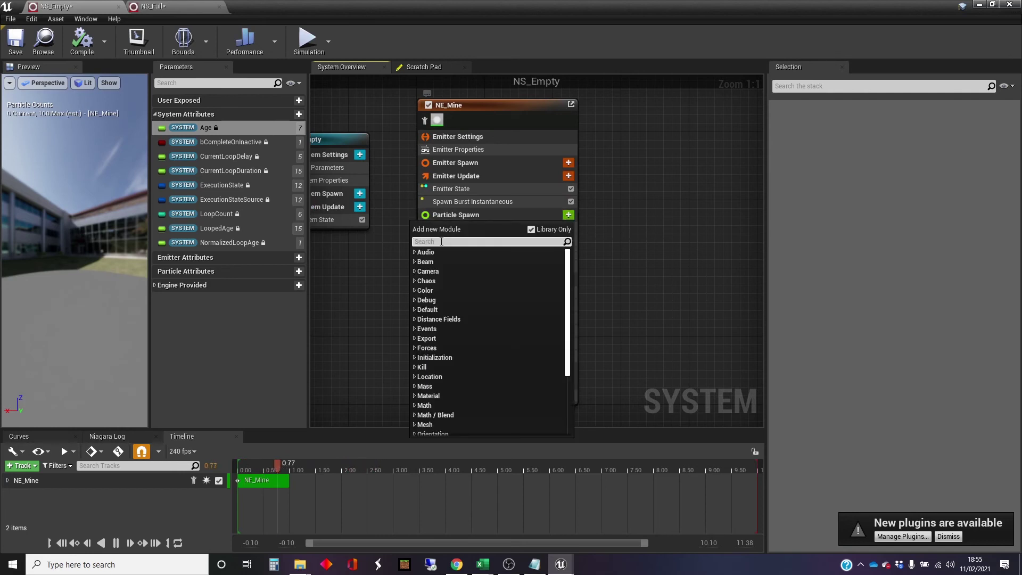
pyautogui.click(414, 290)
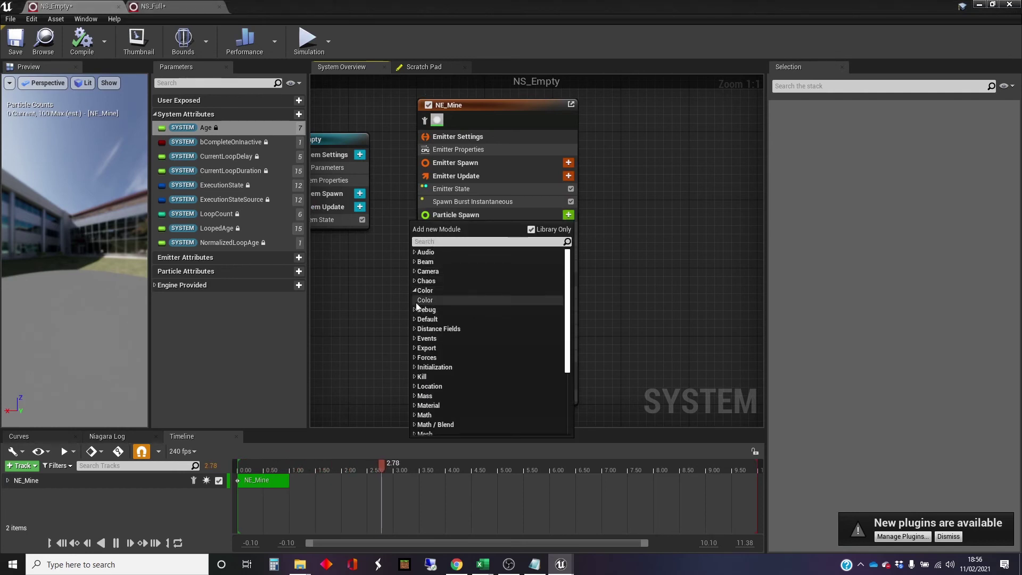
pyautogui.click(420, 300)
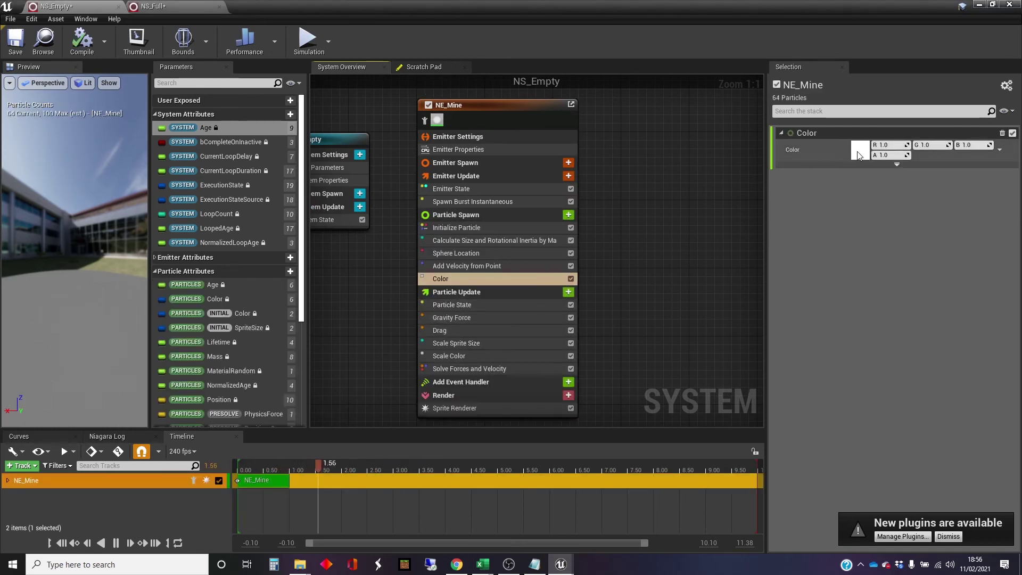
pyautogui.click(860, 153)
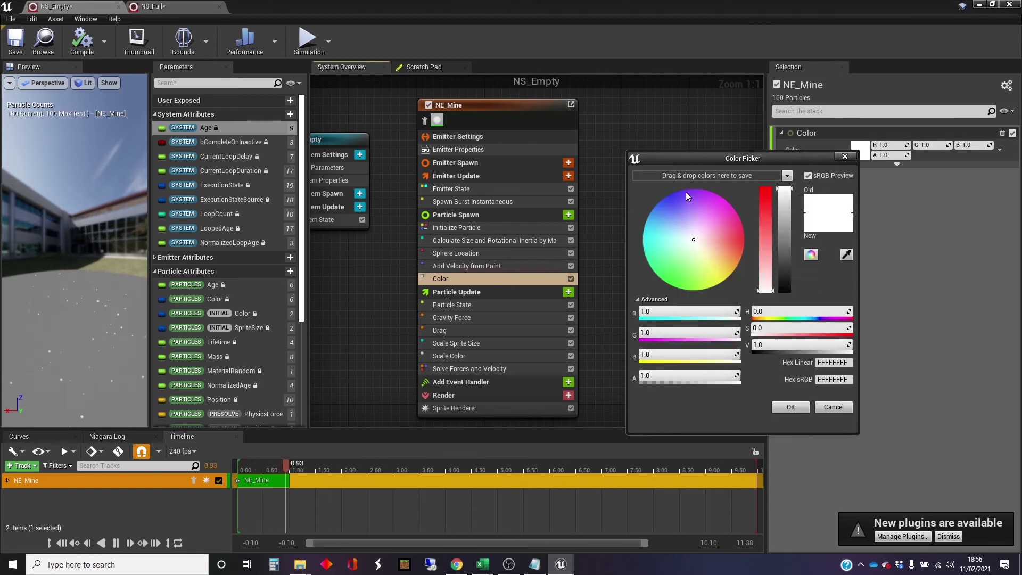
pyautogui.click(685, 192)
pyautogui.click(800, 407)
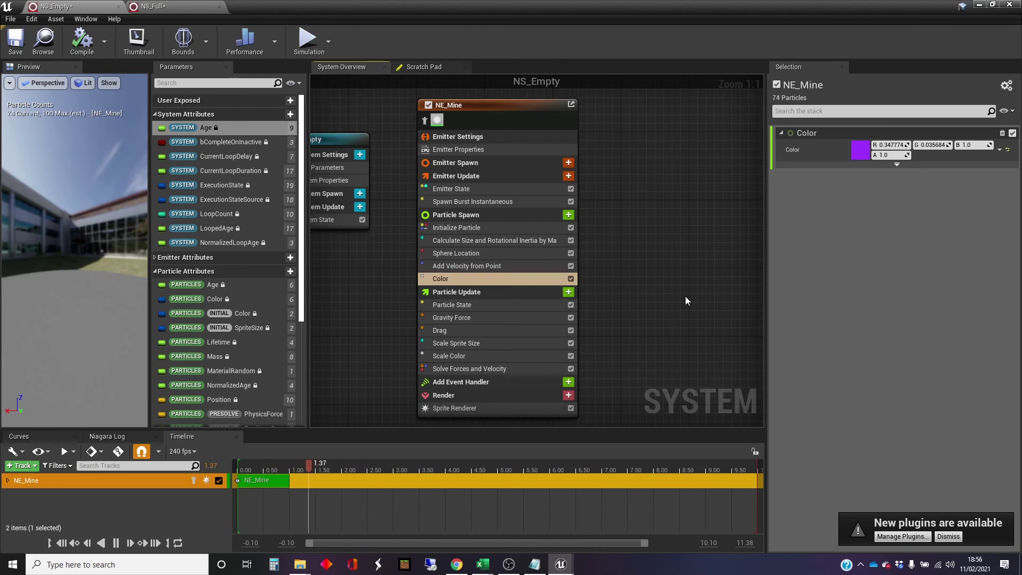
# - Add a second Color module to Particle Spawn and set it to light green (R 0.394511, G 1.0, B 0.191449)
pyautogui.click(566, 214)
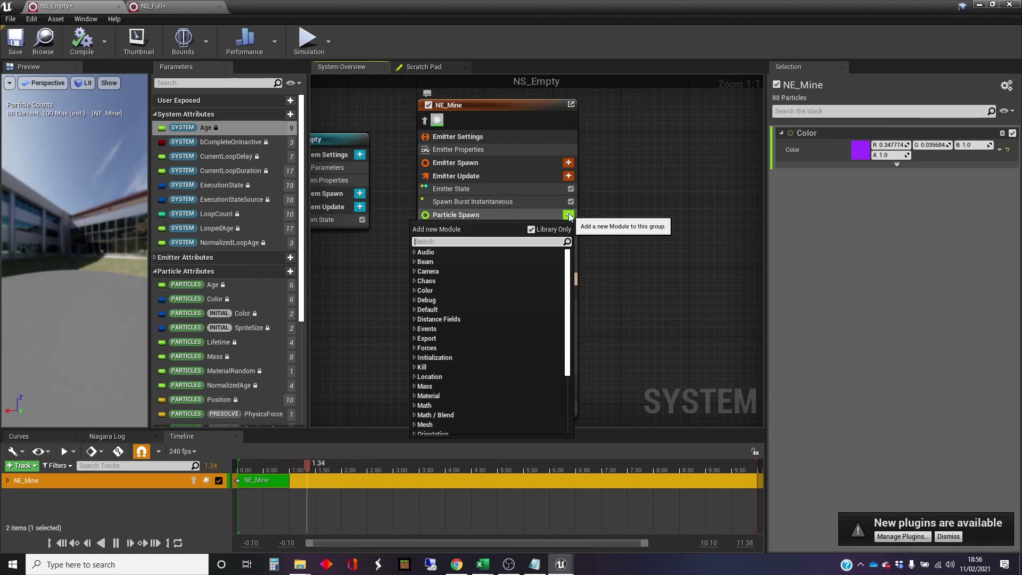
pyautogui.click(425, 290)
pyautogui.click(429, 301)
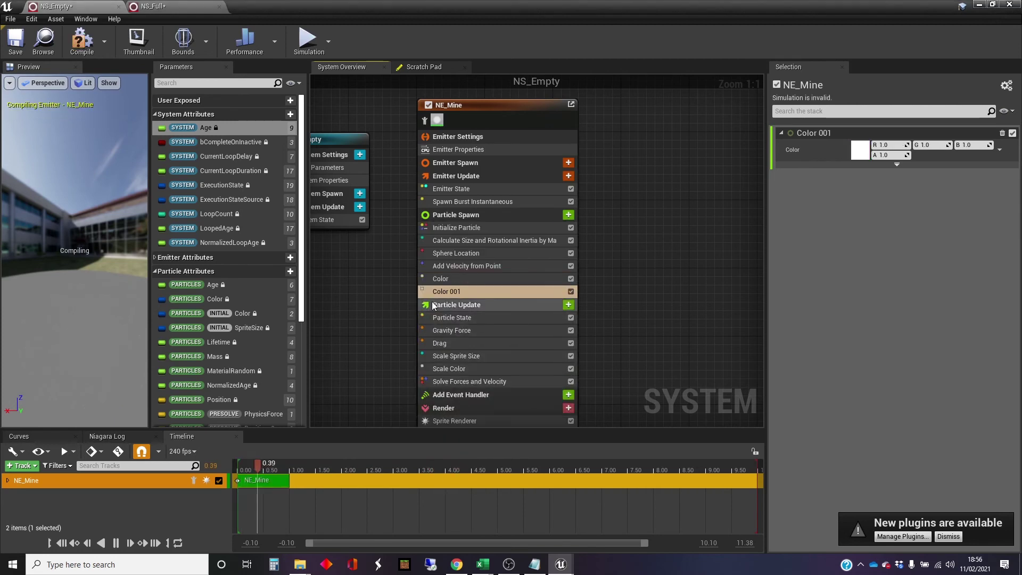
pyautogui.click(862, 152)
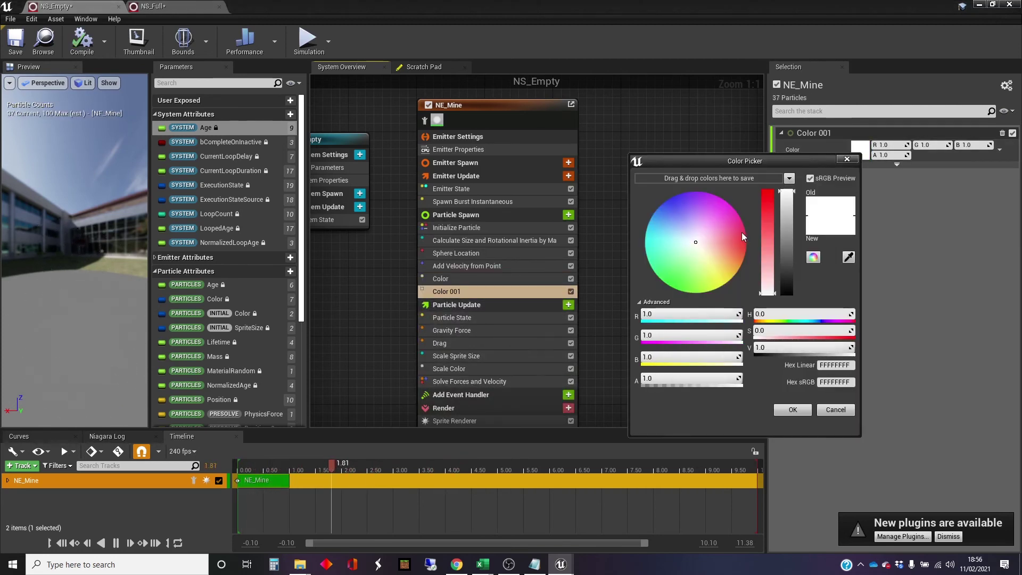
pyautogui.click(688, 283)
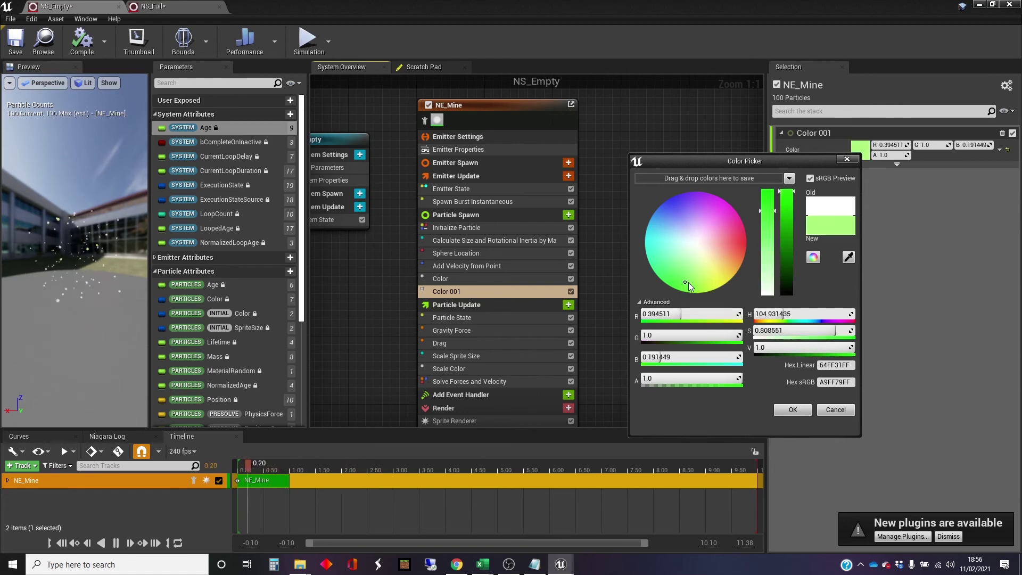
pyautogui.click(788, 408)
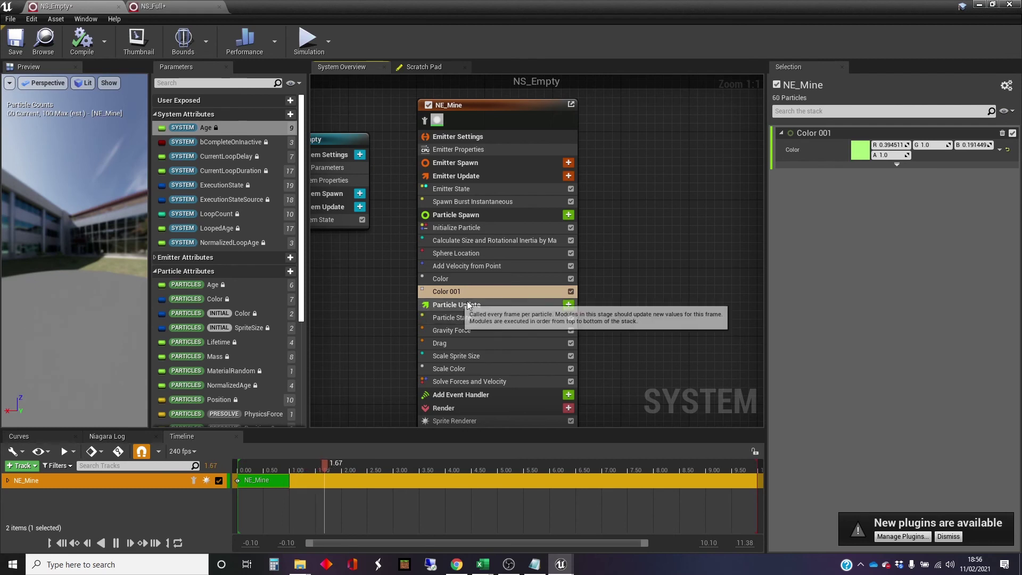
# - Disable and re-enable the green and purple Color modules in turn to compare their effect on the particles
pyautogui.click(571, 292)
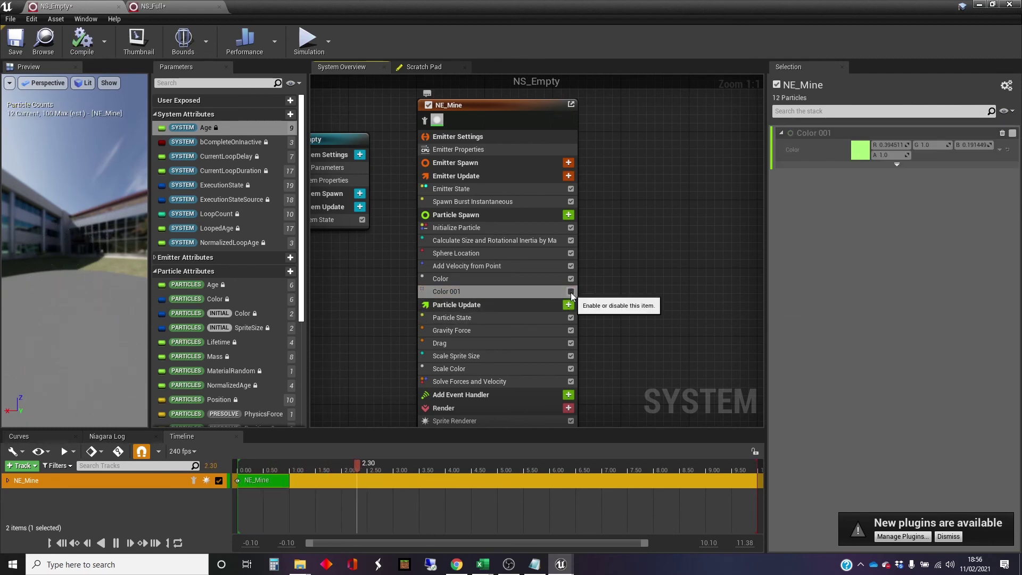
pyautogui.click(571, 292)
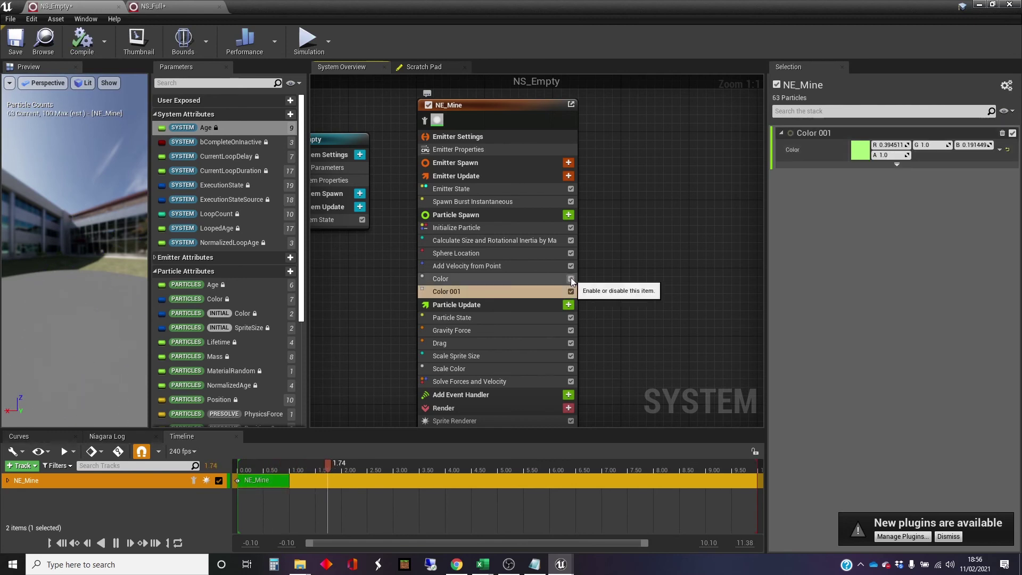
pyautogui.click(571, 278)
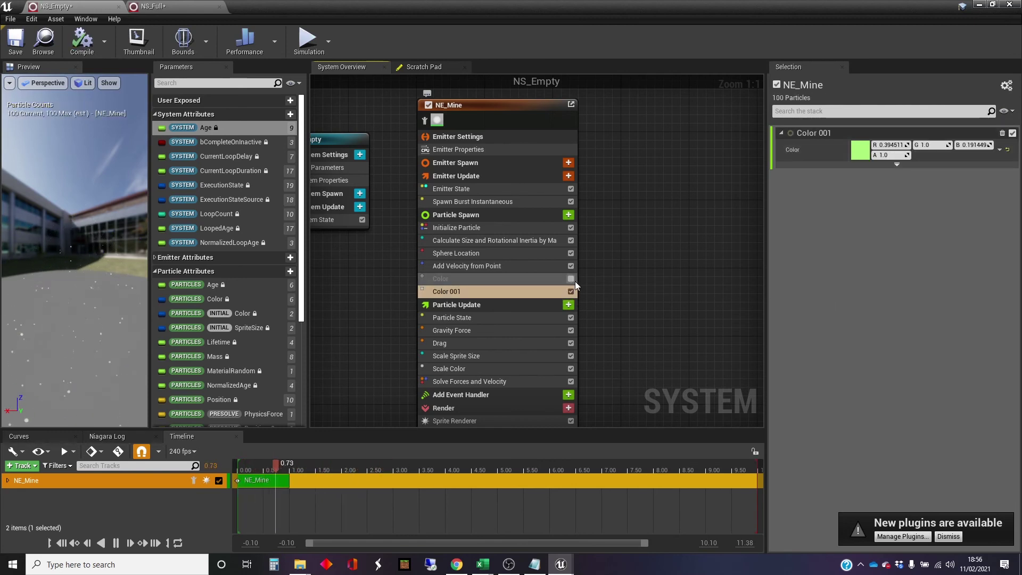
pyautogui.click(544, 279)
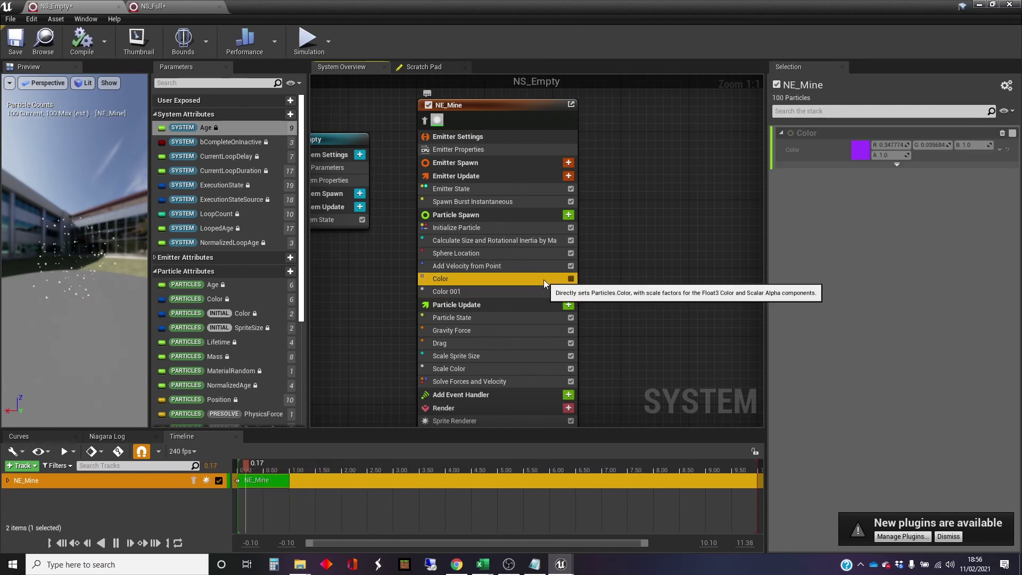
pyautogui.click(570, 279)
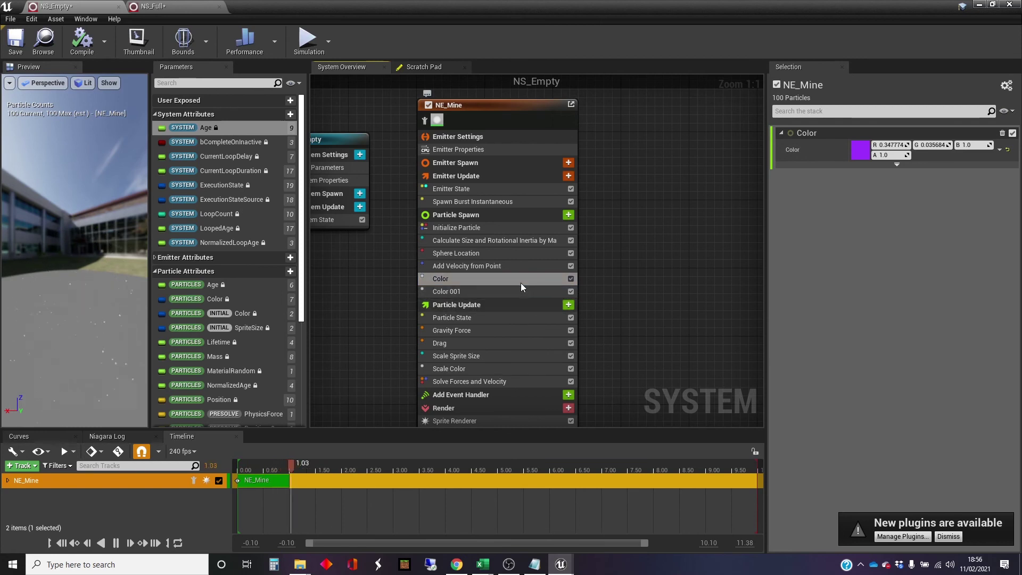
pyautogui.click(571, 278)
pyautogui.click(555, 278)
pyautogui.click(572, 278)
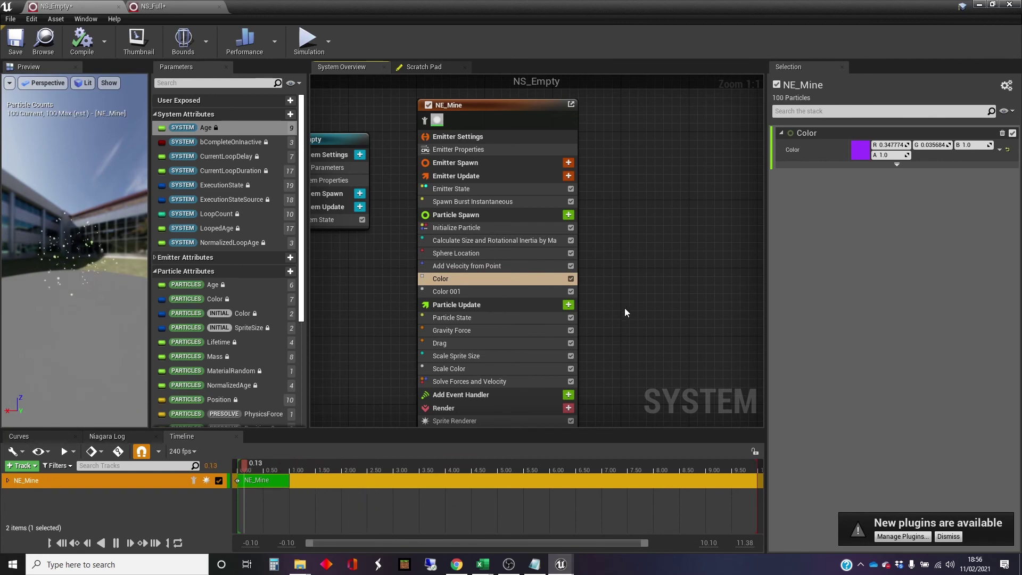
# - Add an Acceleration Force module from the Forces category to the Particle Update stage of NE_Mine
pyautogui.scroll(-3, 621, 293)
pyautogui.scroll(3, 622, 293)
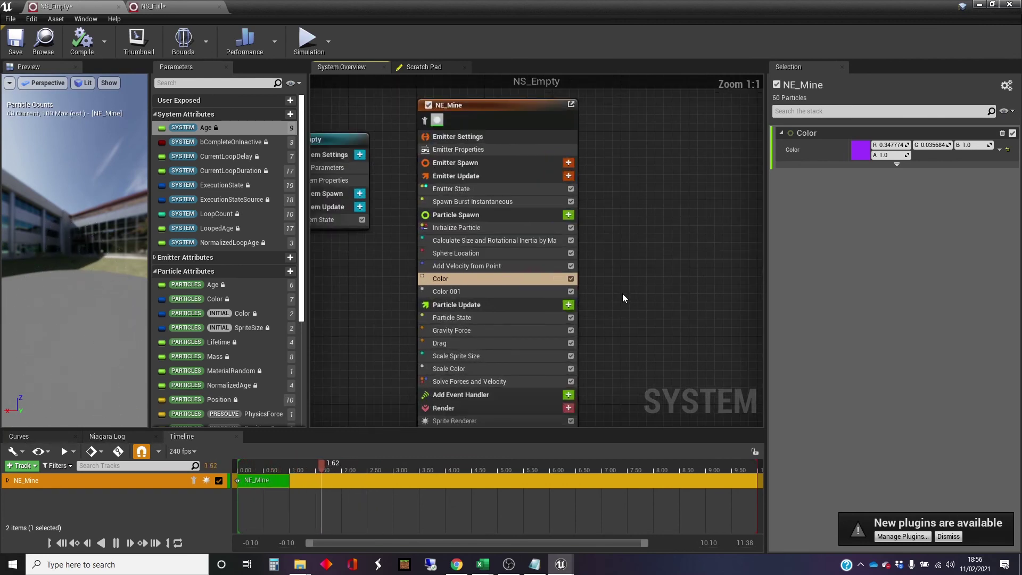
pyautogui.click(568, 304)
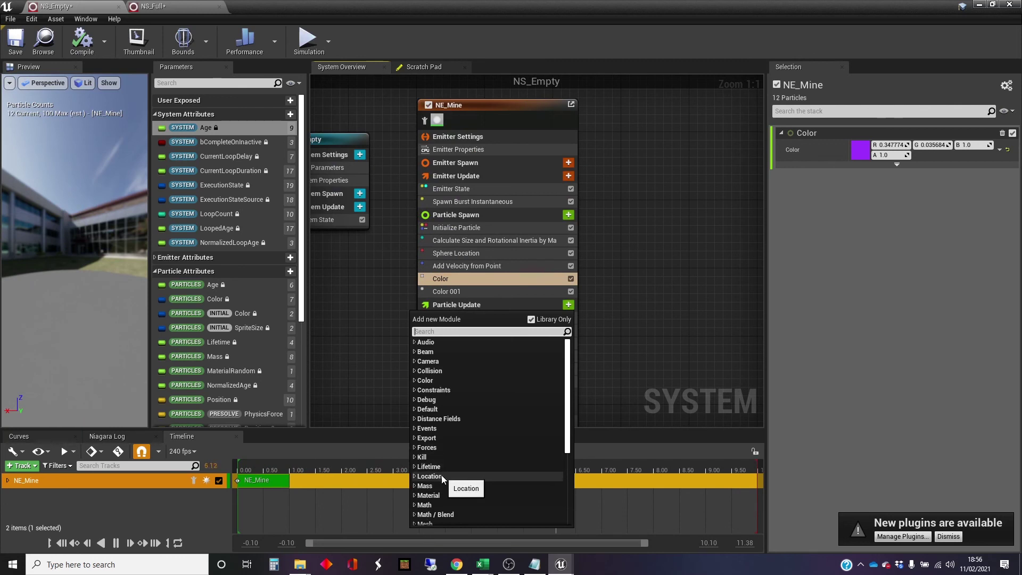
pyautogui.scroll(-3, 442, 475)
pyautogui.scroll(3, 437, 459)
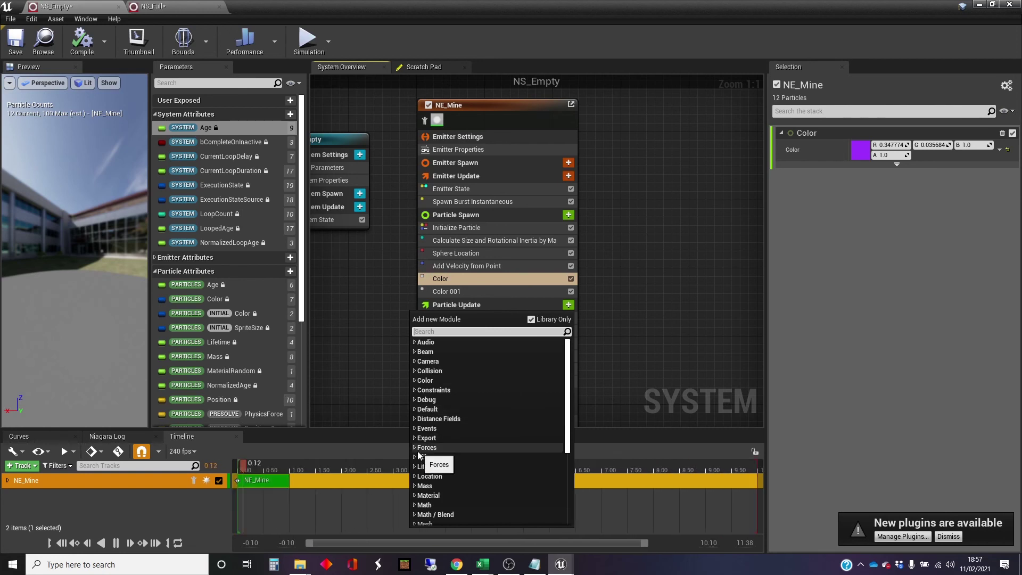
pyautogui.click(414, 448)
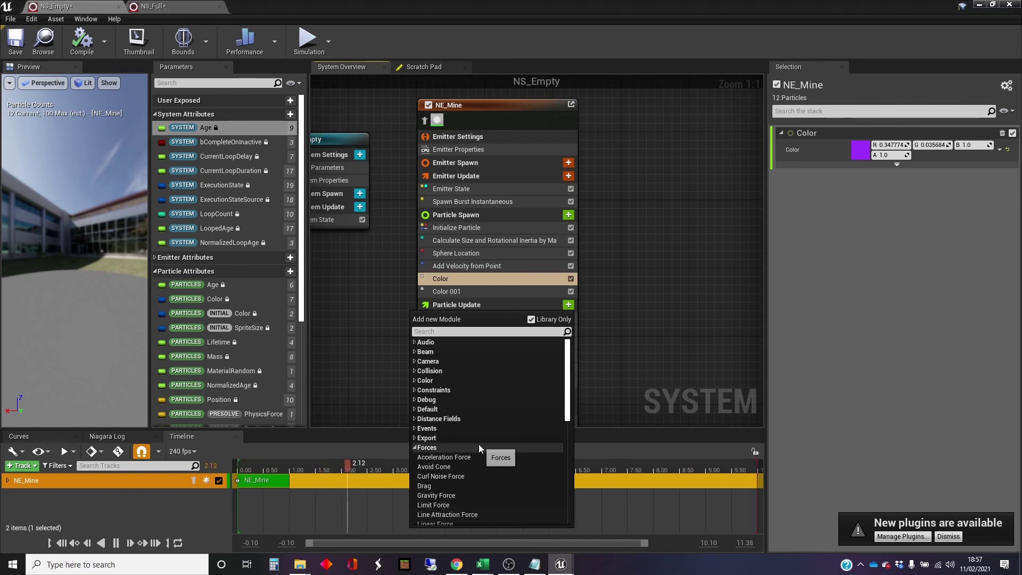
pyautogui.scroll(-1, 478, 444)
pyautogui.click(462, 443)
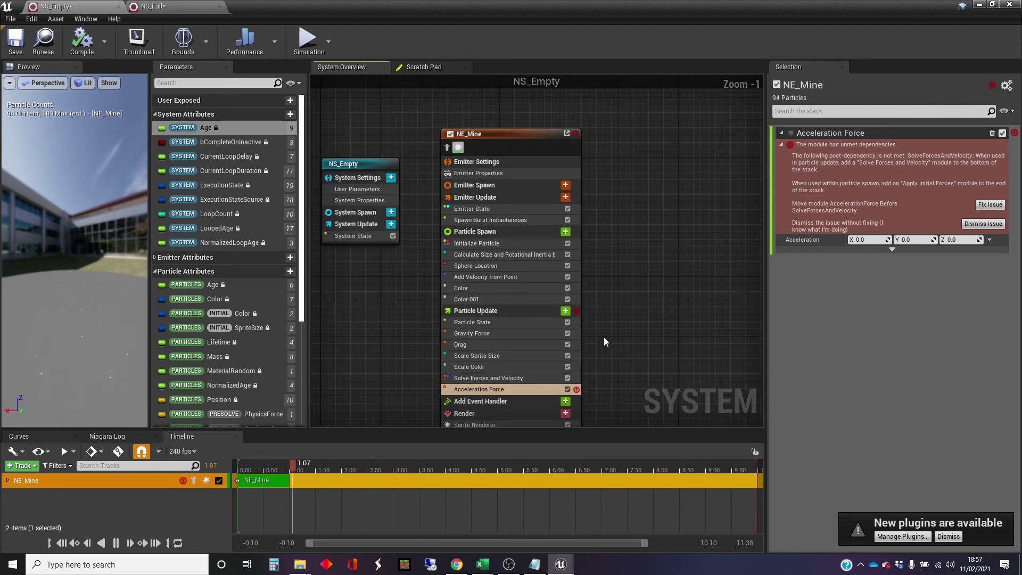
# - Move Acceleration Force above Solve Forces and Velocity in Particle Update, and return it below that module
pyautogui.click(503, 398)
pyautogui.moveTo(502, 397); pyautogui.dragTo(499, 376)
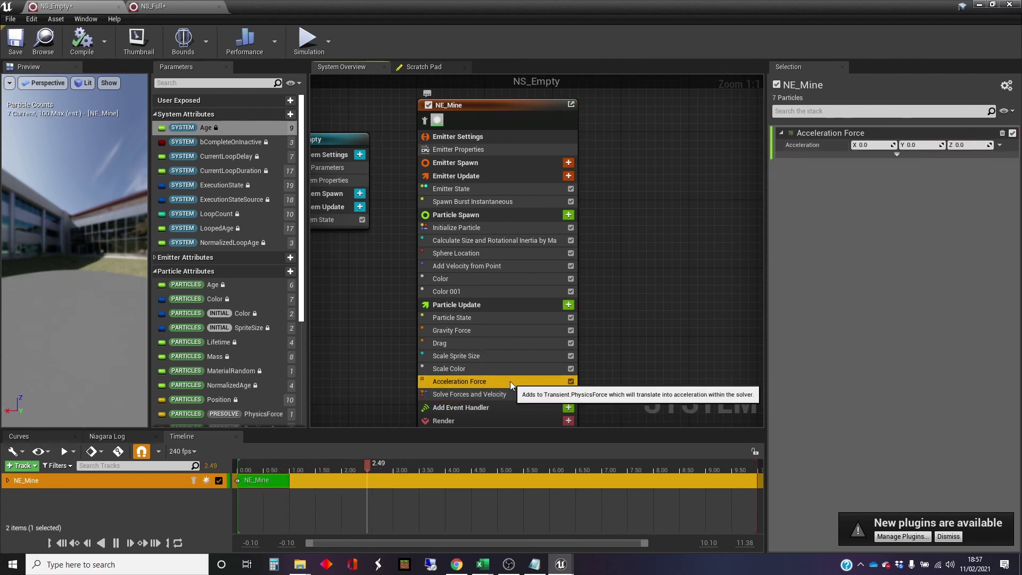
pyautogui.moveTo(510, 381); pyautogui.dragTo(513, 399)
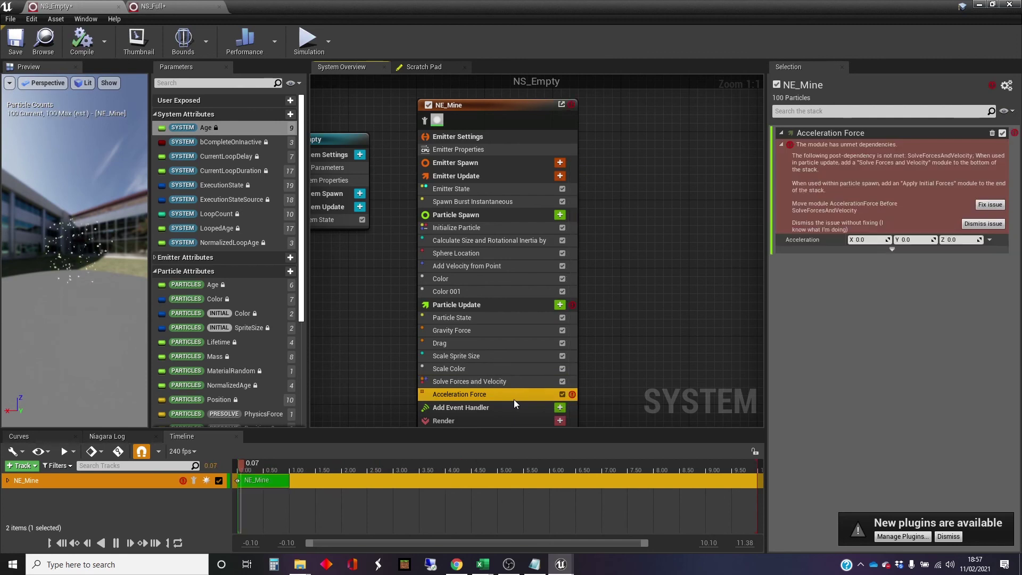
# - Apply the suggested dependency fix that places Acceleration Force before Solve Forces and Velocity
pyautogui.click(991, 205)
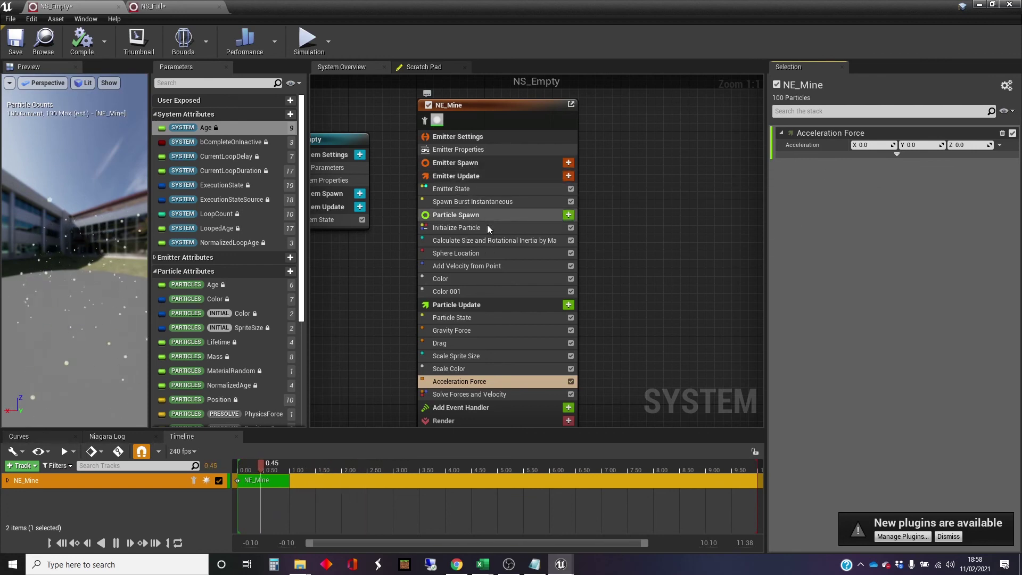
pyautogui.scroll(-1, 516, 280)
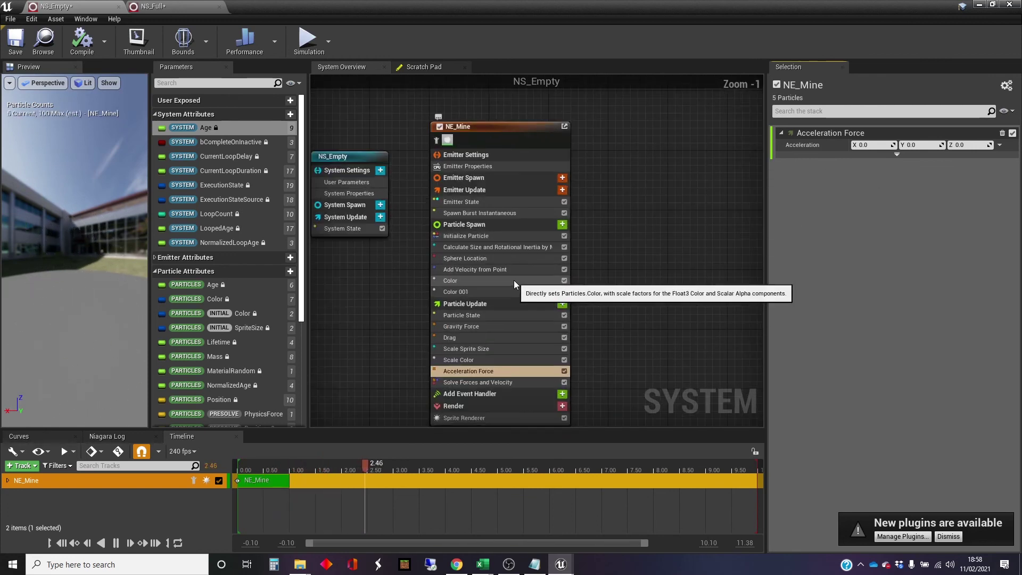